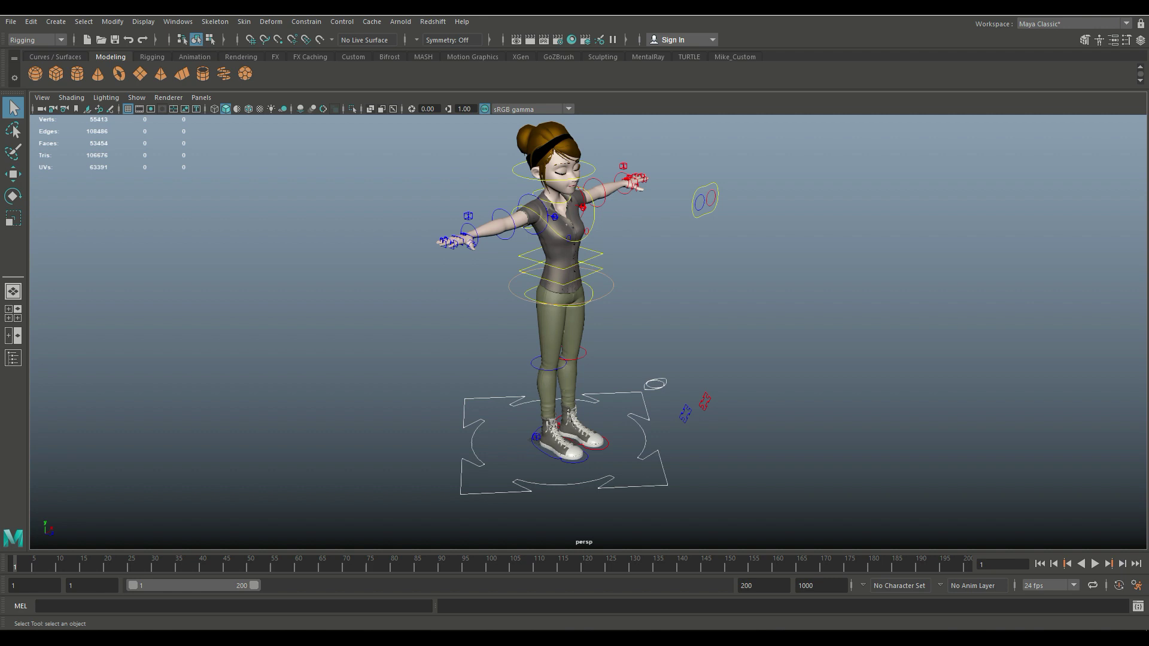
# Step: Examine the full character rig and its control curves from several angles in the perspective view
pyautogui.keyDown('alt'); pyautogui.moveTo(658, 299); pyautogui.dragTo(426, 315); pyautogui.keyUp('alt')
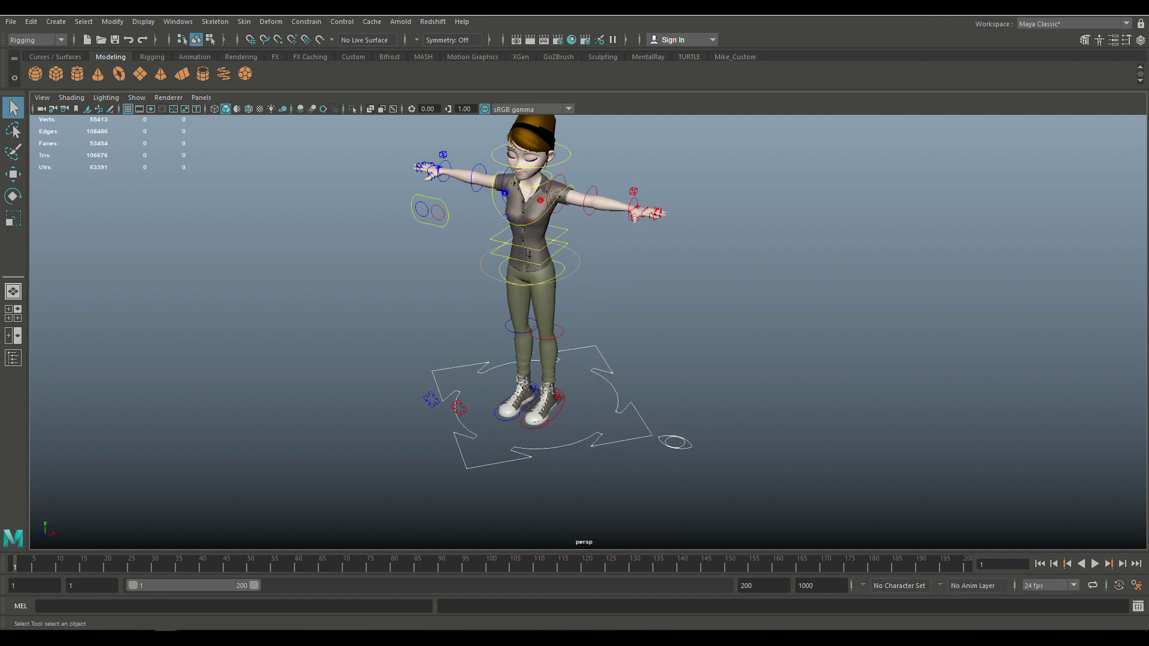
pyautogui.keyDown('alt'); pyautogui.moveTo(426, 315); pyautogui.dragTo(431, 347, button='middle'); pyautogui.keyUp('alt')
pyautogui.keyDown('alt'); pyautogui.moveTo(431, 346); pyautogui.dragTo(472, 350); pyautogui.keyUp('alt')
pyautogui.moveTo(541, 301)
pyautogui.keyDown('alt'); pyautogui.mouseDown()
pyautogui.moveTo(515, 294)
pyautogui.moveTo(552, 297)
pyautogui.moveTo(551, 308)
pyautogui.mouseUp(); pyautogui.keyUp('alt')
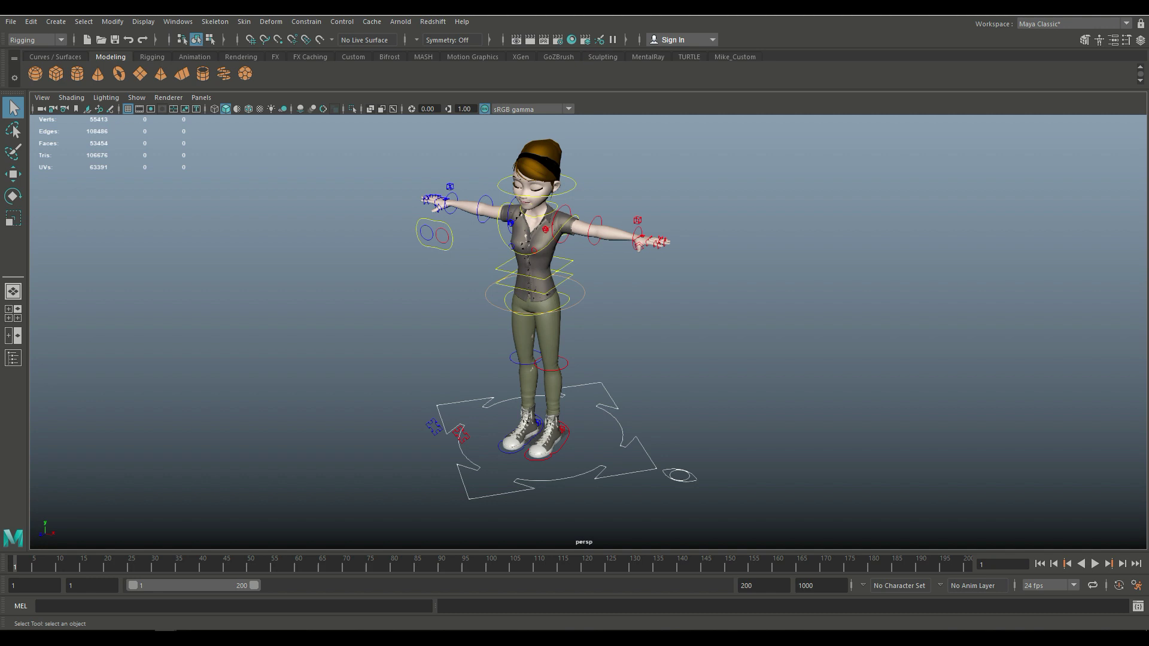
pyautogui.scroll(-4, 589, 332)
pyautogui.scroll(4, 588, 332)
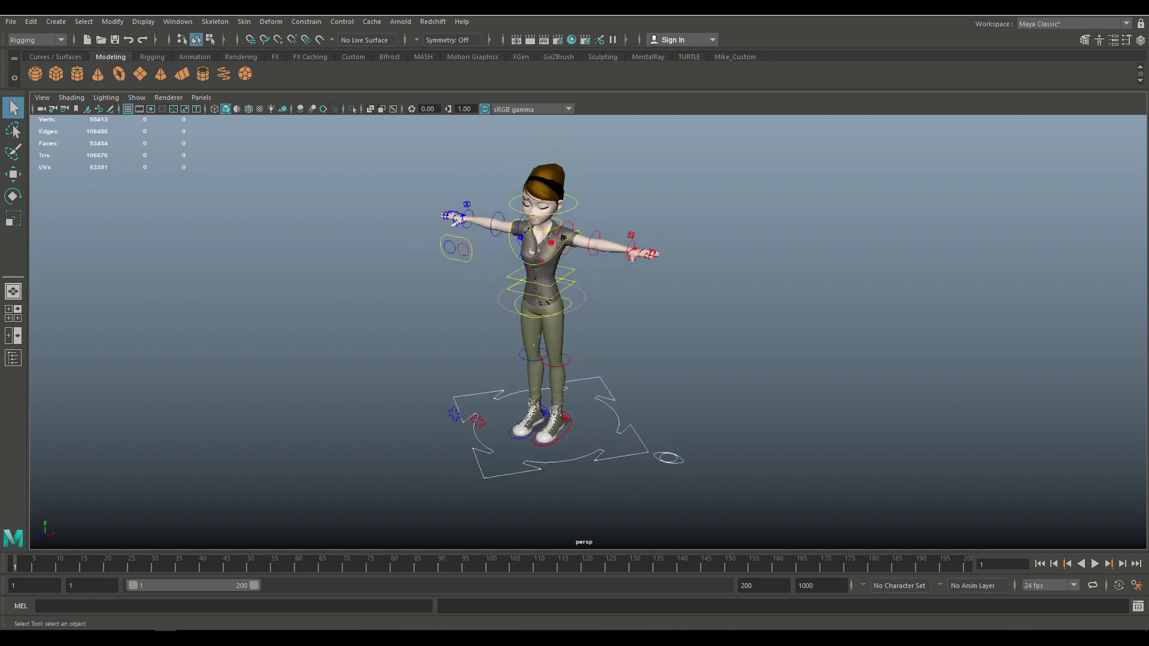
pyautogui.scroll(2, 588, 332)
pyautogui.keyDown('alt'); pyautogui.moveTo(588, 332); pyautogui.dragTo(599, 307, button='middle'); pyautogui.keyUp('alt')
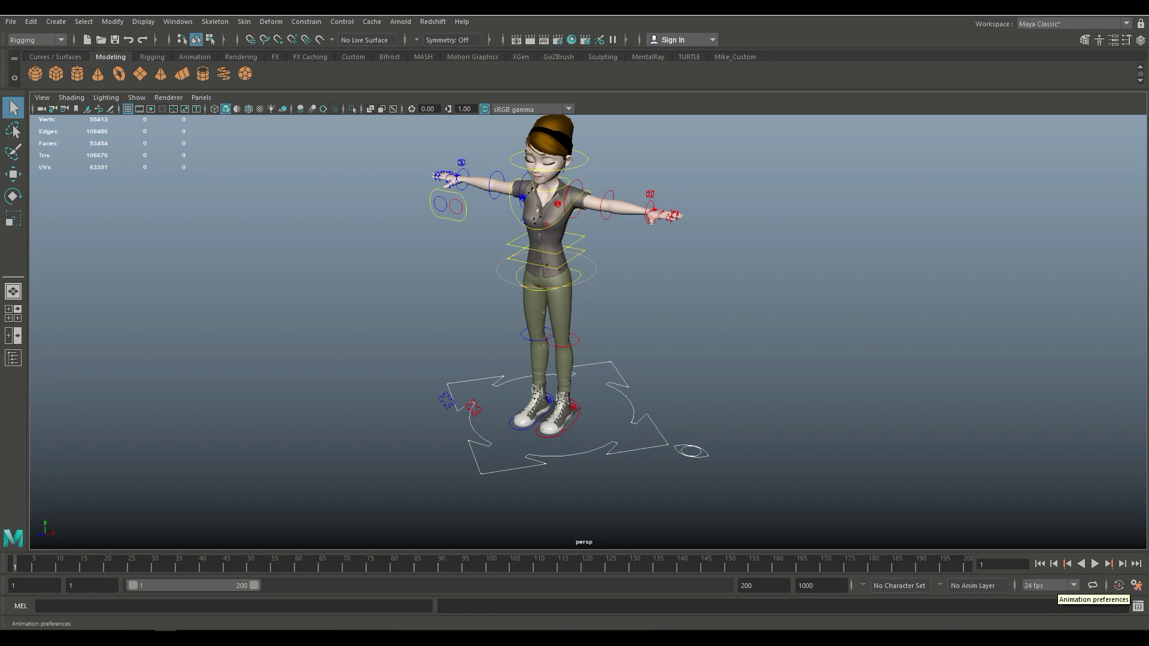
# Step: Check the Time Slider frame rate and playback settings in the animation preferences, and save them
pyautogui.click(1136, 586)
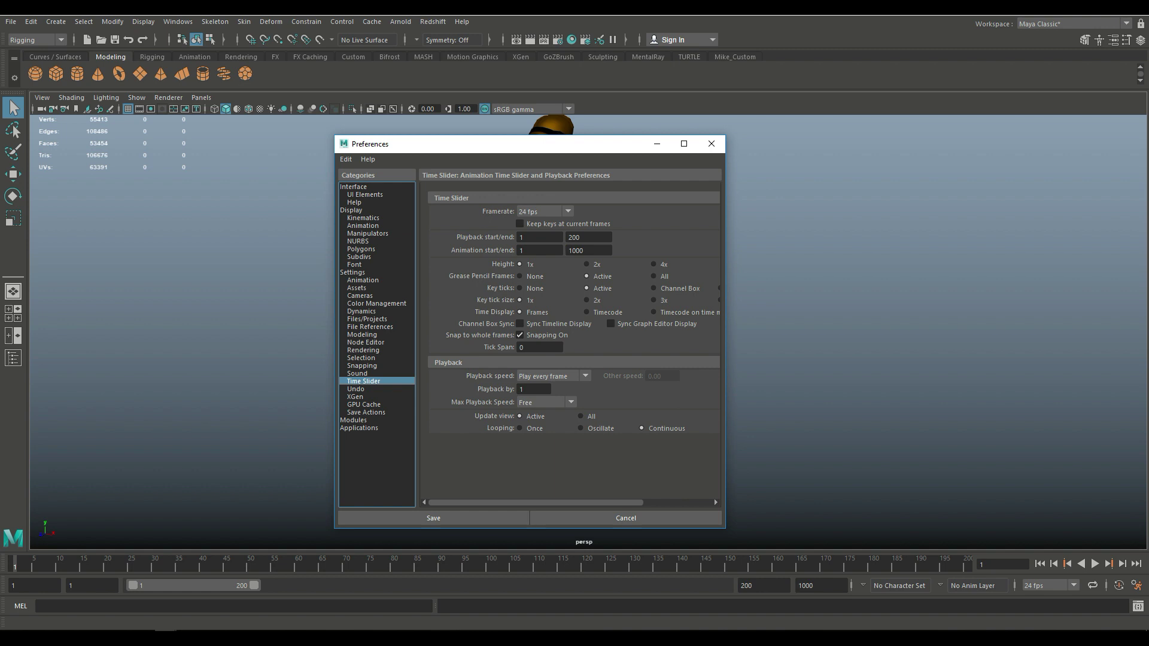
pyautogui.click(433, 518)
pyautogui.scroll(-3, 588, 332)
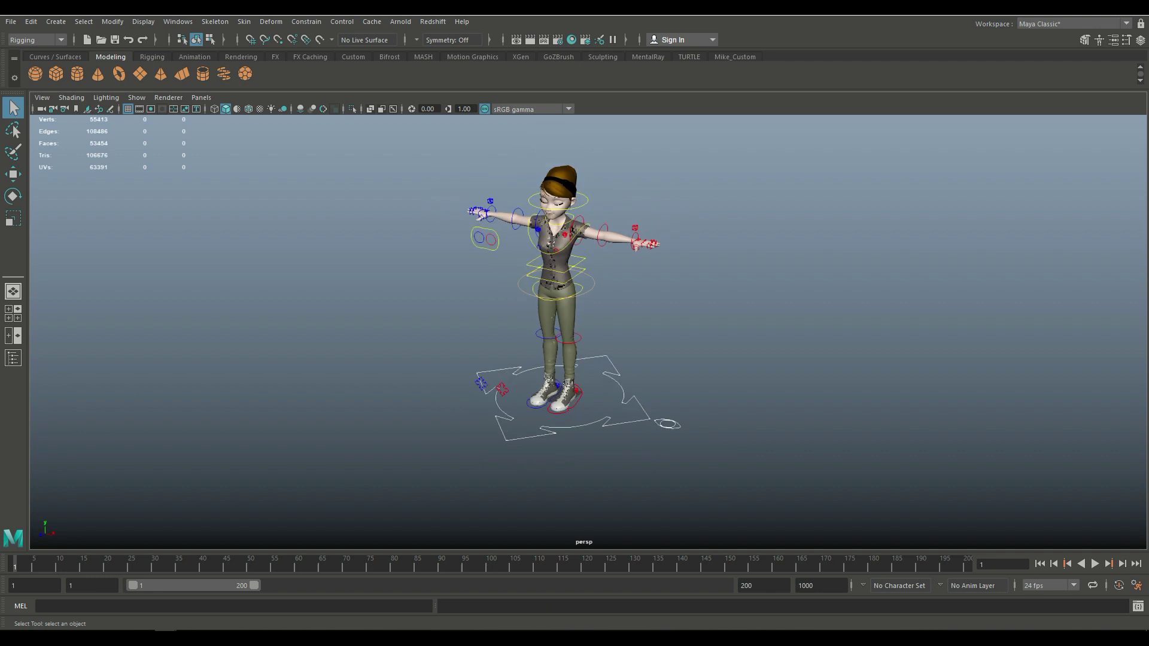
# Step: Set both the playback end and the animation end to frame 30, and briefly run the playback
pyautogui.doubleClick(746, 585)
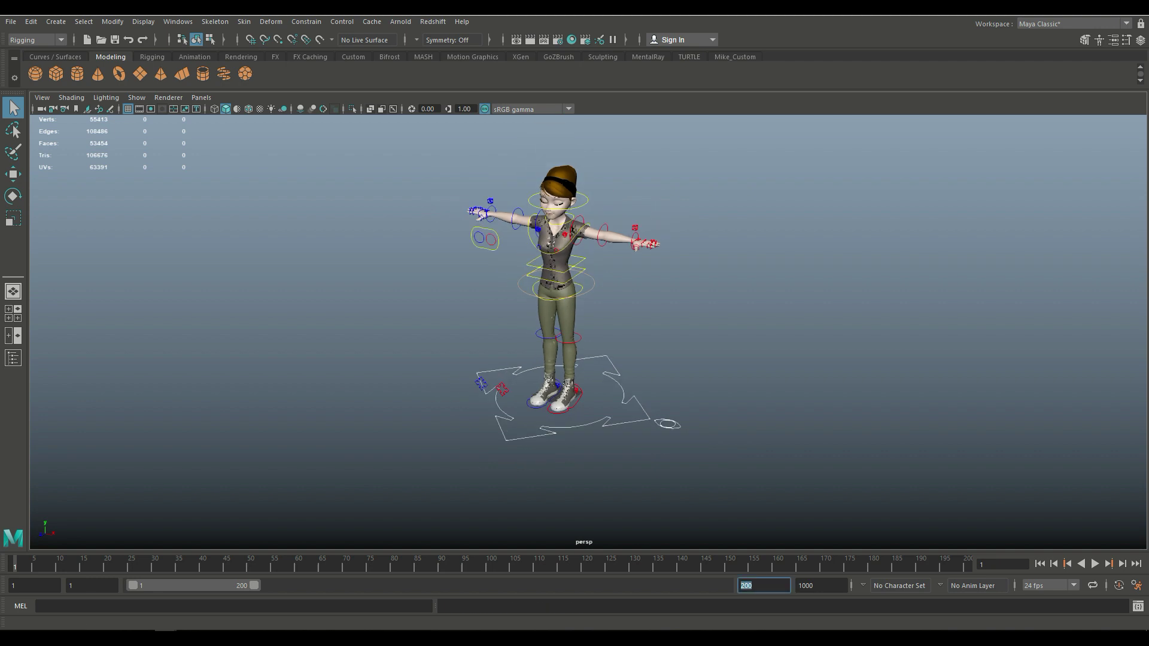
pyautogui.write('30')
pyautogui.press('Tab')
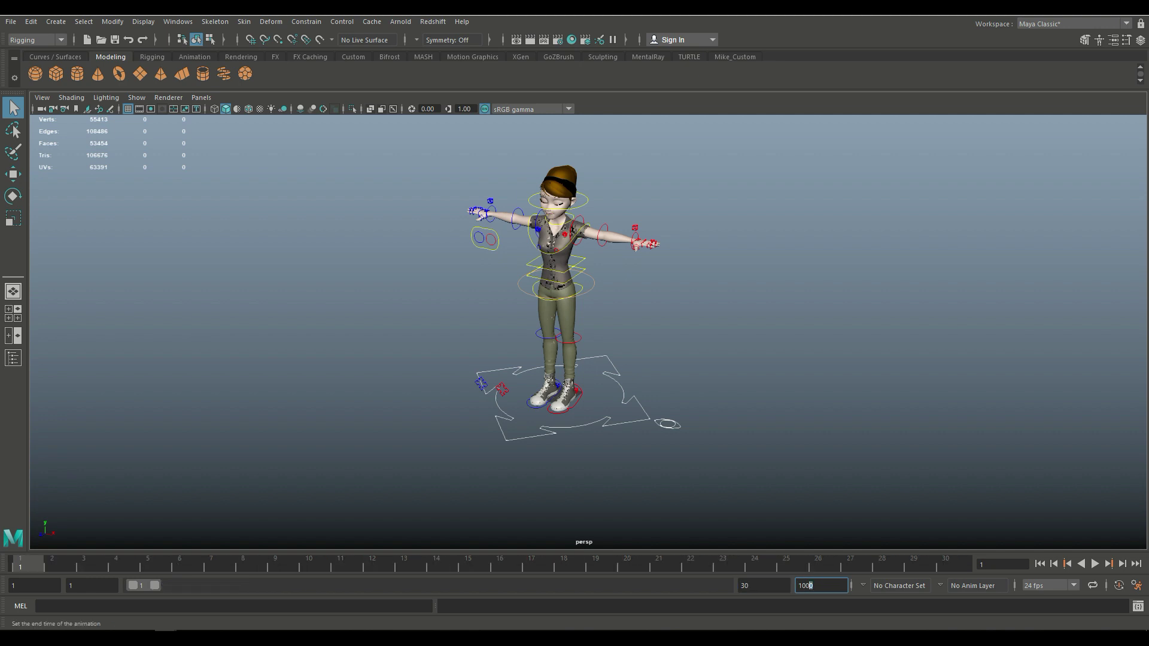
pyautogui.write('30')
pyautogui.press('Return')
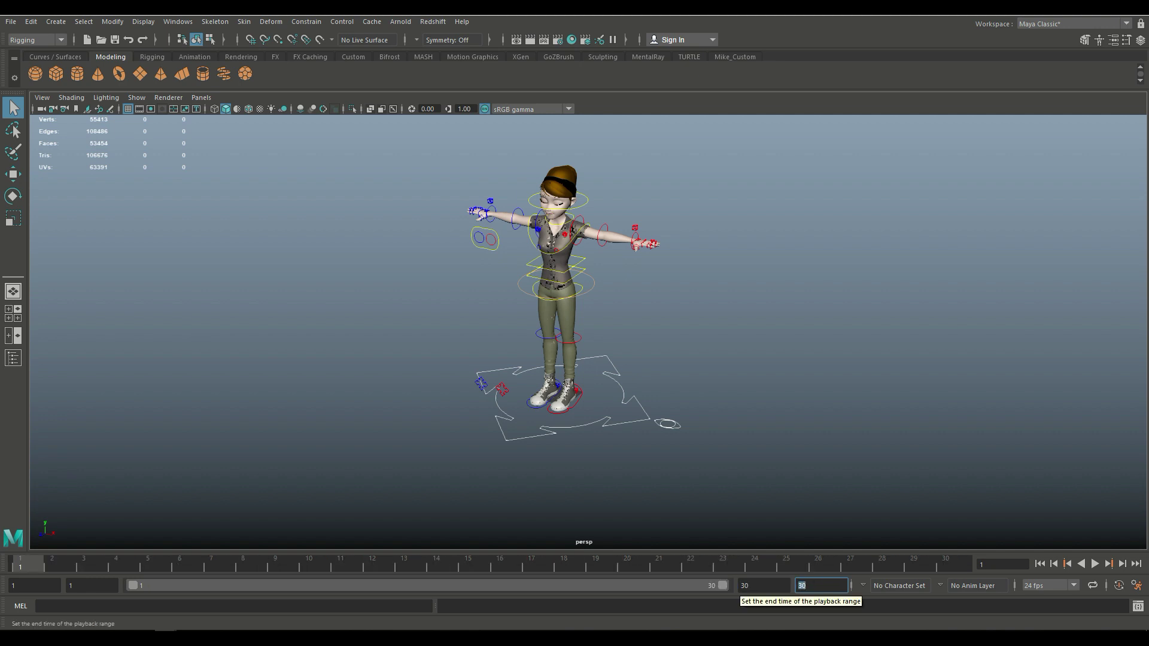
pyautogui.hotkey('alt', 'v')
pyautogui.hotkey('alt', 'v')
pyautogui.scroll(3, 588, 332)
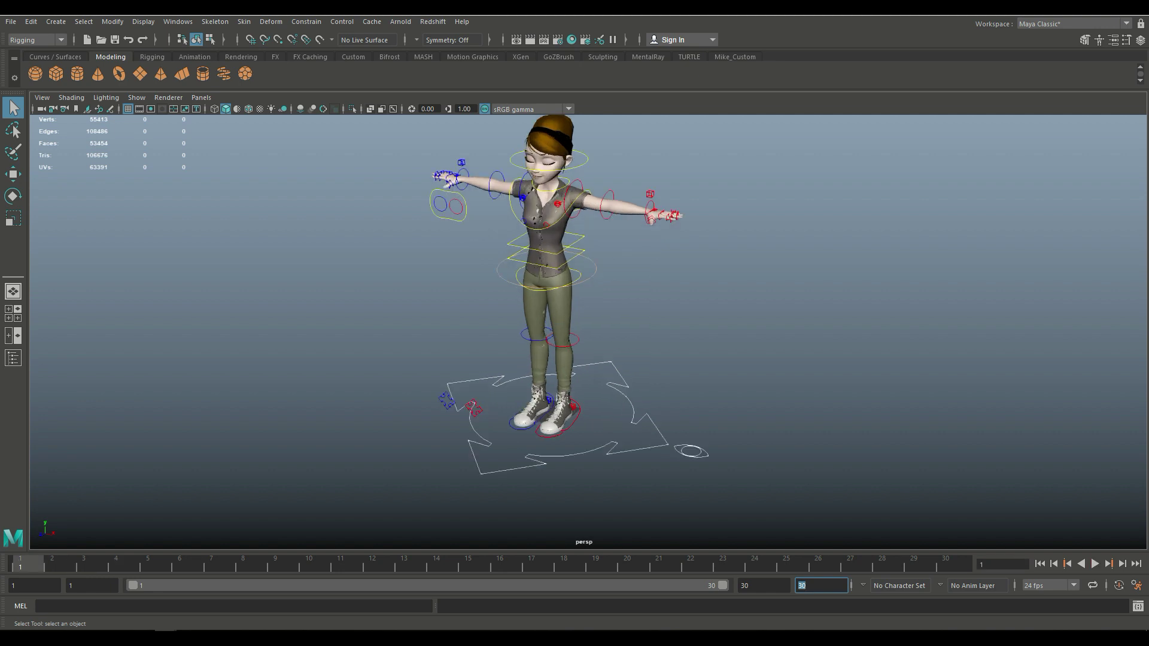
# Step: Inspect the character's T-pose and the placement of the body, hand, foot and eye controls around it
pyautogui.scroll(-2, 556, 293)
pyautogui.keyDown('alt'); pyautogui.moveTo(557, 293); pyautogui.dragTo(665, 295); pyautogui.keyUp('alt')
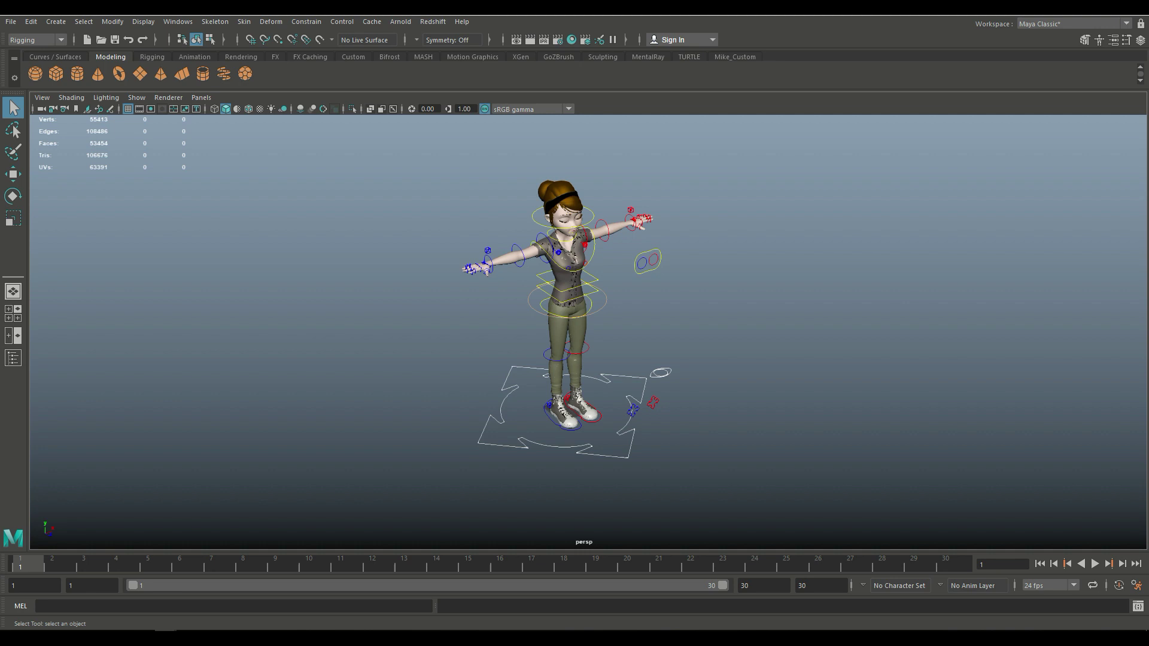
pyautogui.scroll(2, 574, 323)
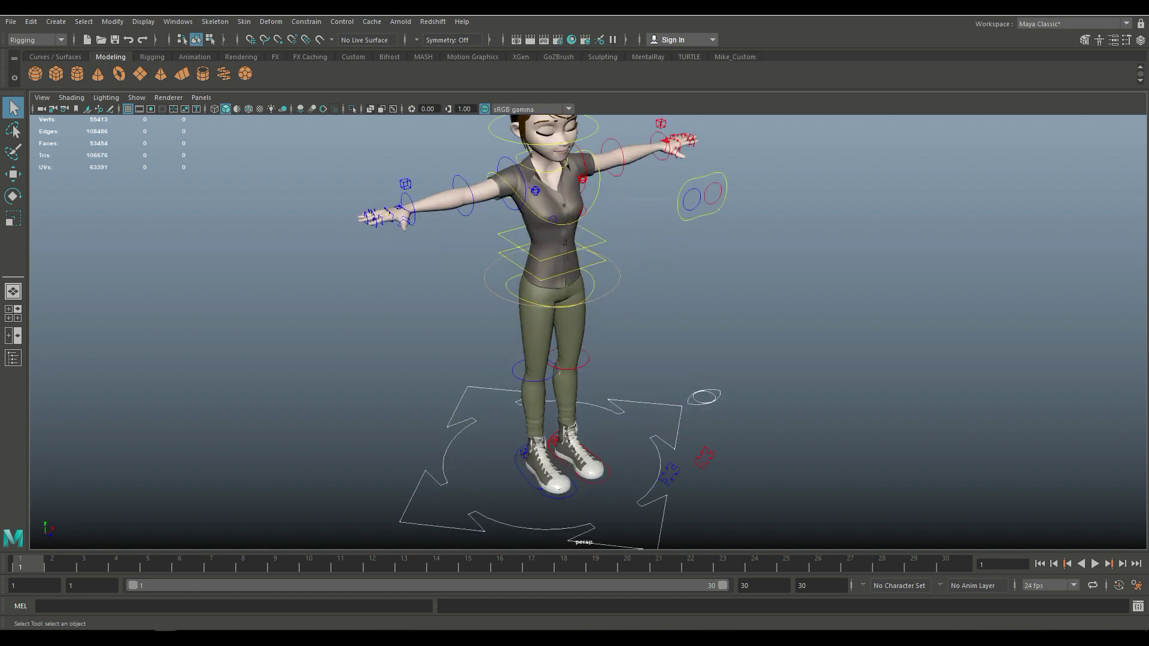
pyautogui.scroll(-1, 574, 324)
pyautogui.keyDown('alt'); pyautogui.moveTo(574, 323); pyautogui.dragTo(576, 297); pyautogui.keyUp('alt')
pyautogui.keyDown('alt'); pyautogui.moveTo(574, 323); pyautogui.dragTo(573, 356, button='middle'); pyautogui.keyUp('alt')
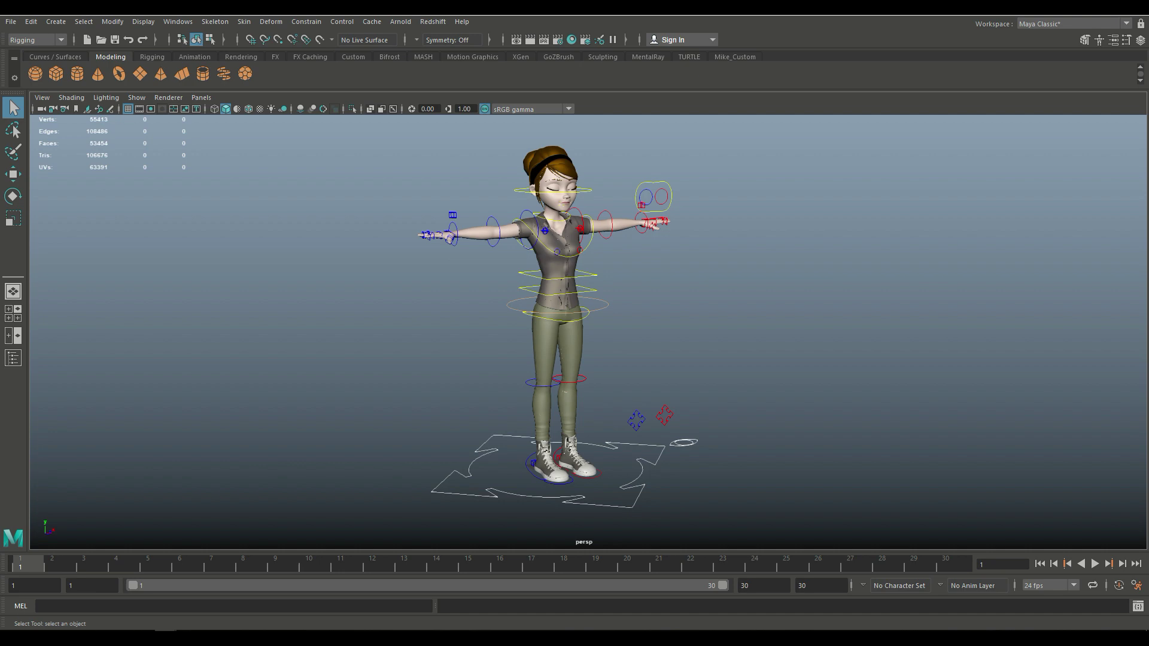
pyautogui.scroll(3, 588, 332)
pyautogui.keyDown('alt'); pyautogui.moveTo(588, 332); pyautogui.dragTo(414, 355); pyautogui.keyUp('alt')
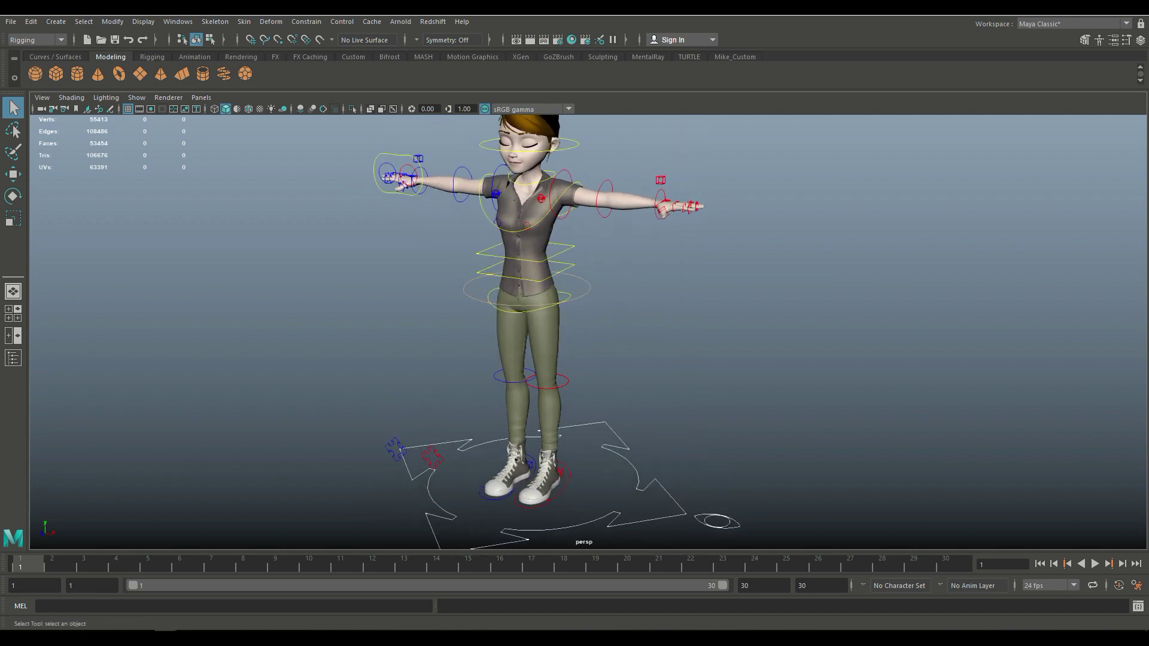
pyautogui.keyDown('alt'); pyautogui.moveTo(413, 355); pyautogui.dragTo(448, 412, button='middle'); pyautogui.keyUp('alt')
pyautogui.scroll(-3, 448, 412)
pyautogui.scroll(2, 578, 347)
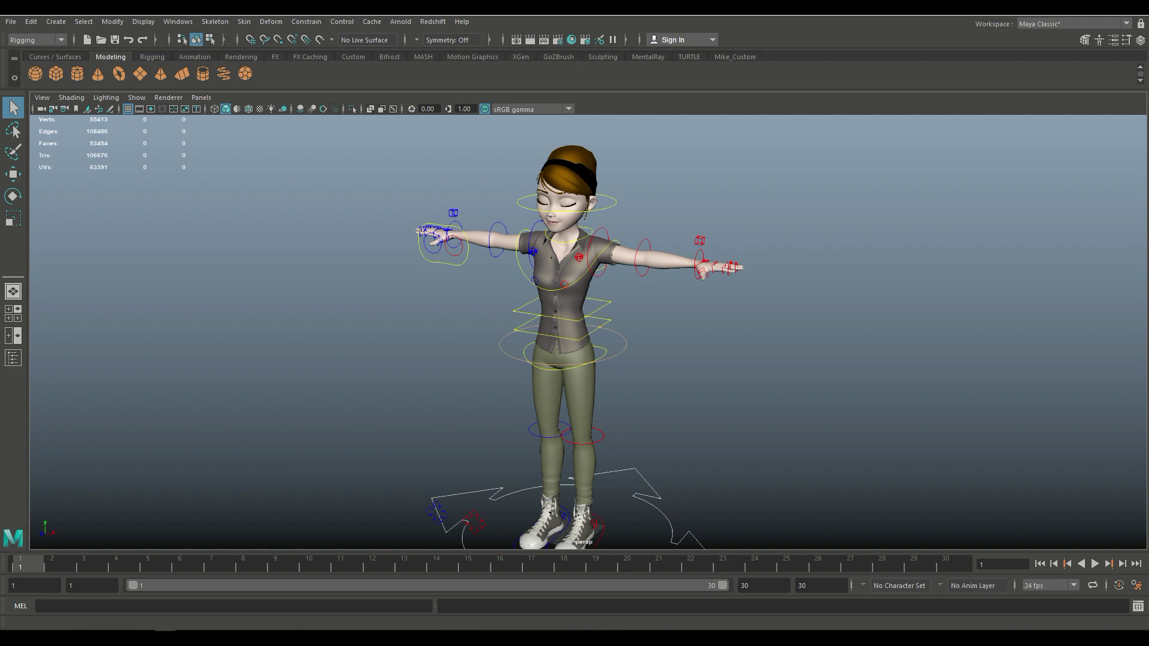
# Step: Switch to the four-view layout and replace the top view with the Mery_facials_cam orthographic camera
pyautogui.click(9, 309)
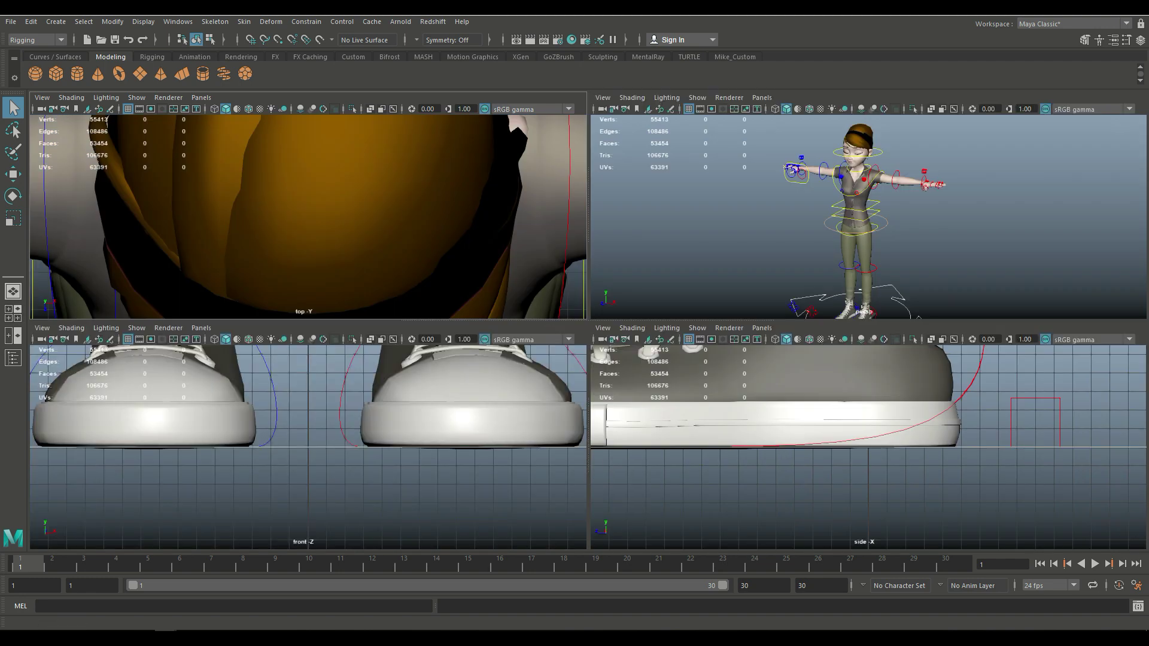
pyautogui.scroll(-5, 308, 419)
pyautogui.scroll(-1, 308, 447)
pyautogui.scroll(-6, 308, 216)
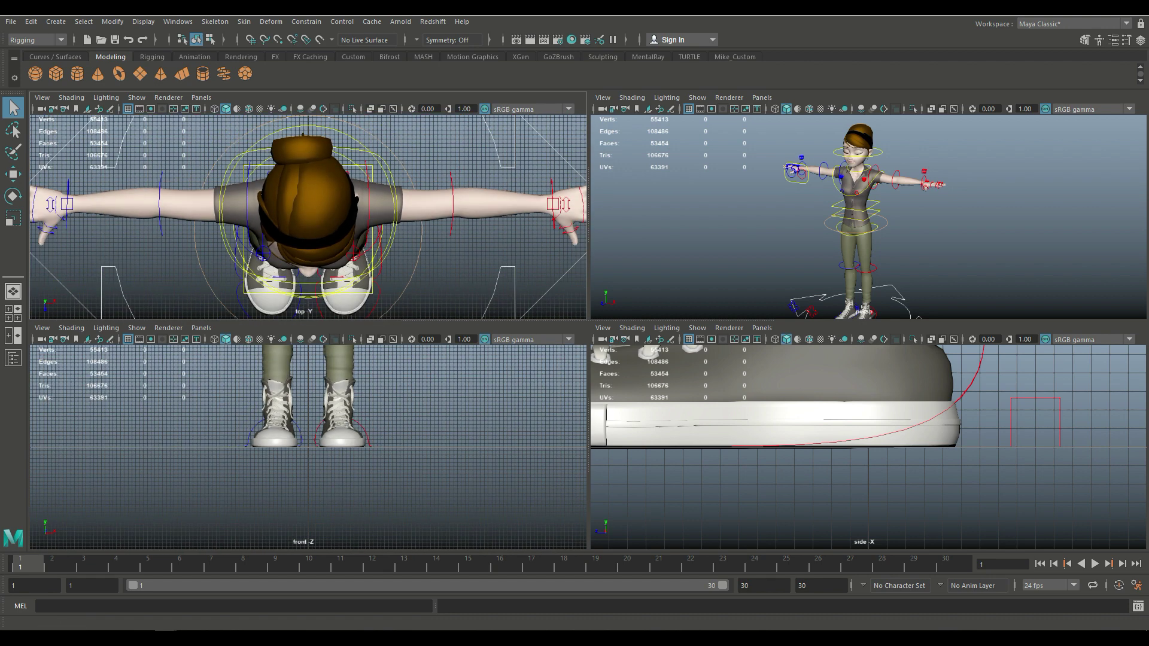
pyautogui.click(201, 97)
pyautogui.moveTo(239, 133)
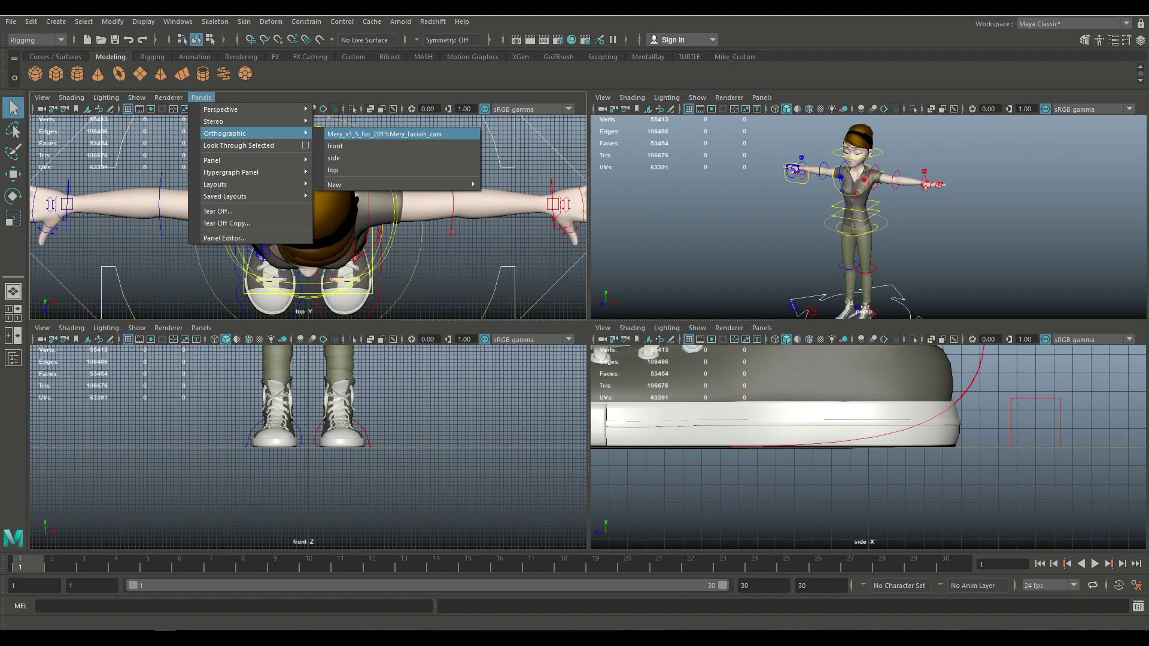
pyautogui.click(383, 134)
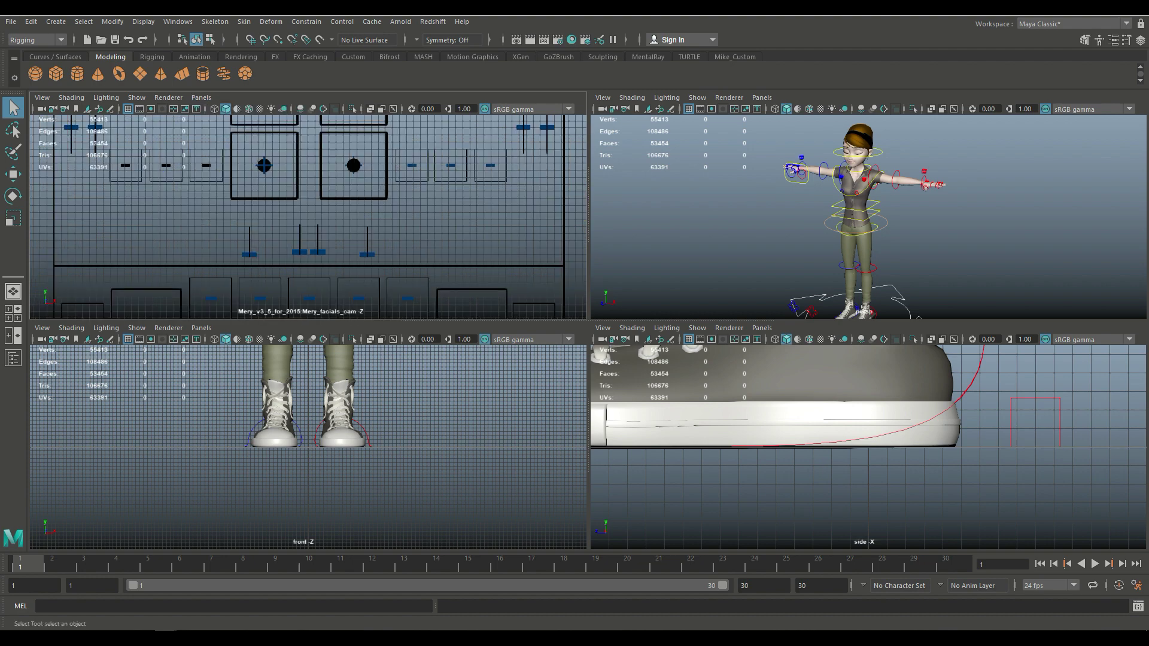
# Step: Frame the face in the perspective view, try raising a single eyelid control, and undo the move
pyautogui.scroll(10, 861, 215)
pyautogui.keyDown('alt'); pyautogui.moveTo(861, 204); pyautogui.dragTo(925, 305, button='middle'); pyautogui.keyUp('alt')
pyautogui.scroll(4, 880, 216)
pyautogui.keyDown('alt'); pyautogui.moveTo(867, 161); pyautogui.dragTo(888, 285, button='middle'); pyautogui.keyUp('alt')
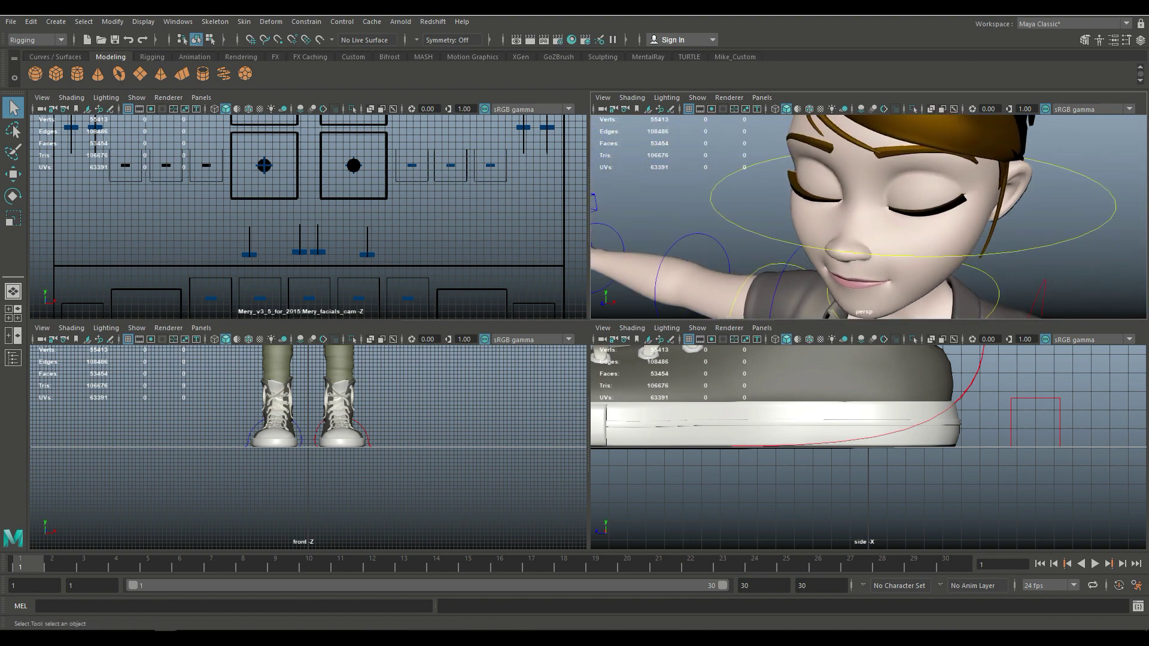
pyautogui.scroll(-5, 309, 217)
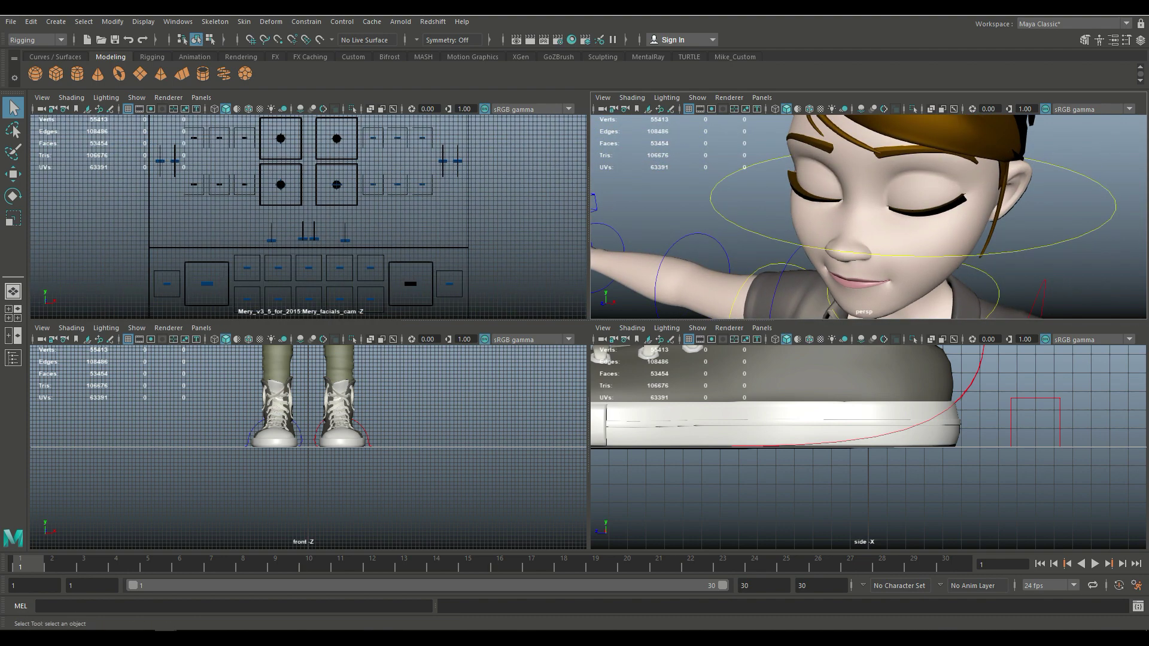
pyautogui.click(280, 139)
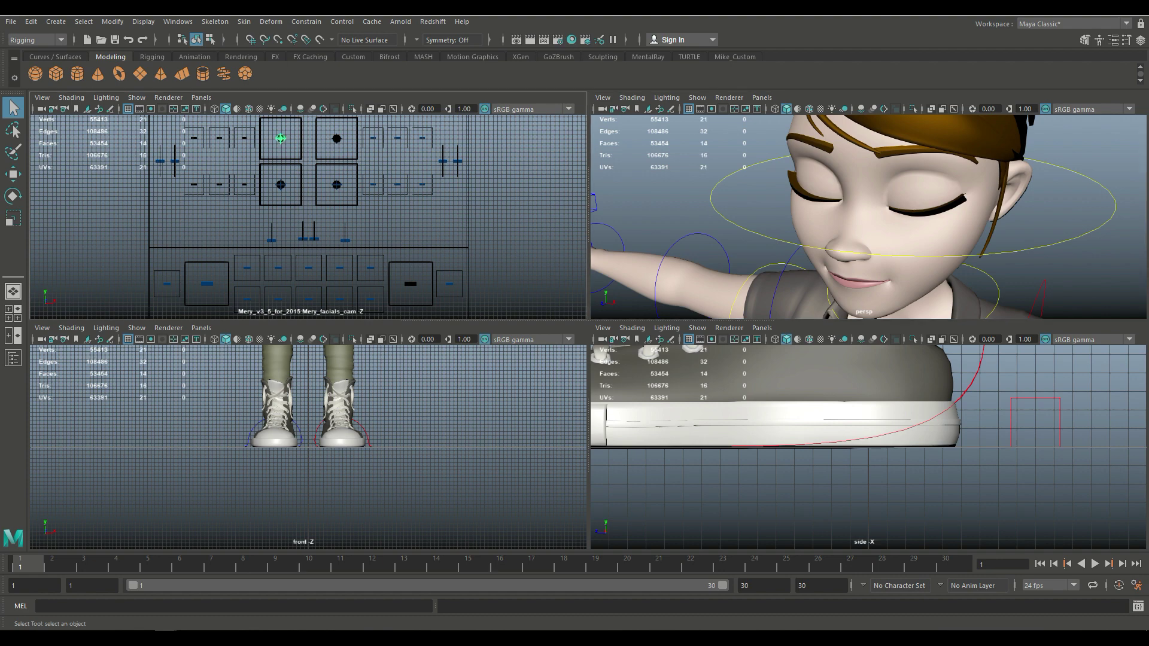
pyautogui.press('w')
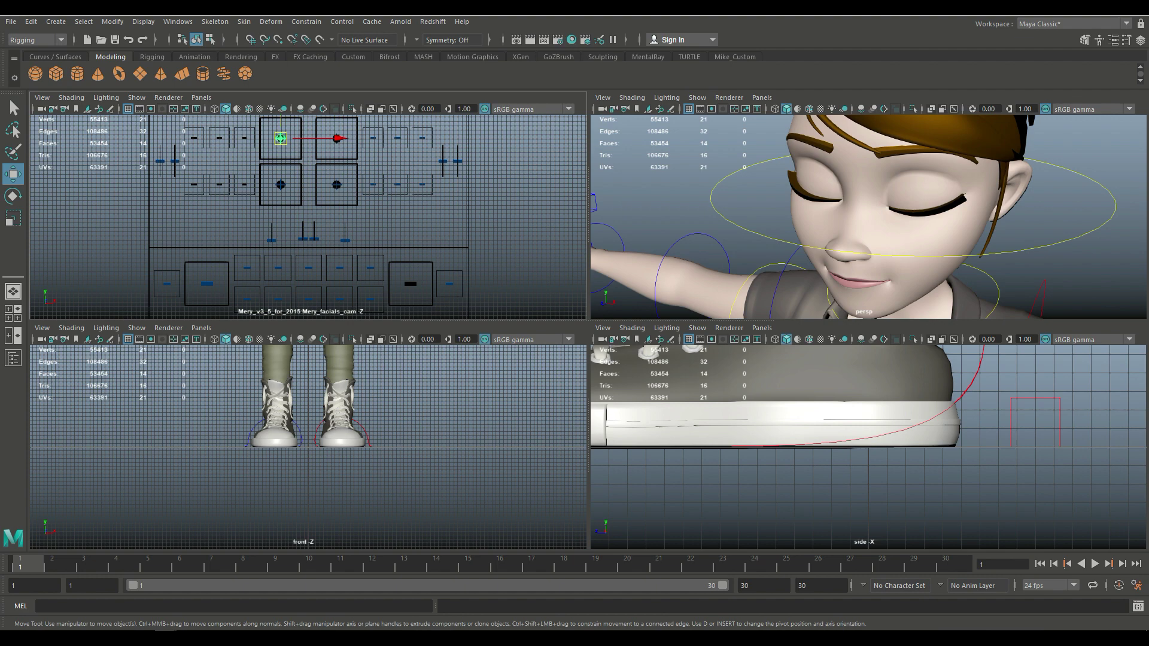
pyautogui.moveTo(280, 138); pyautogui.dragTo(281, 132)
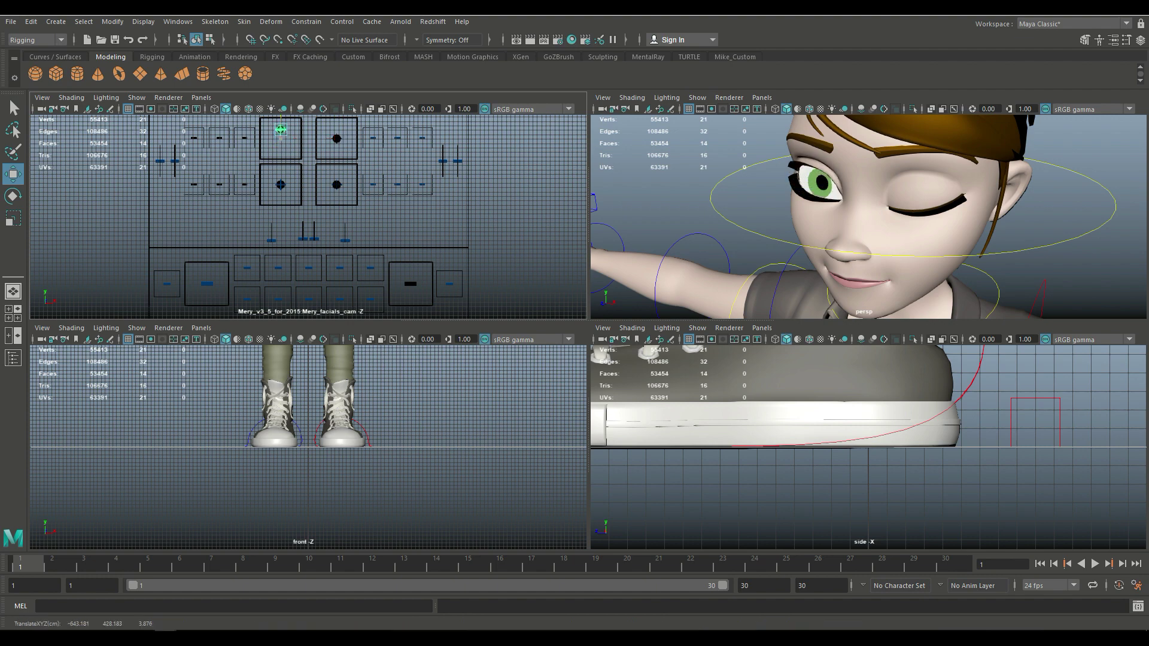
pyautogui.moveTo(281, 129); pyautogui.dragTo(280, 137)
pyautogui.hotkey('ctrl', 'z')
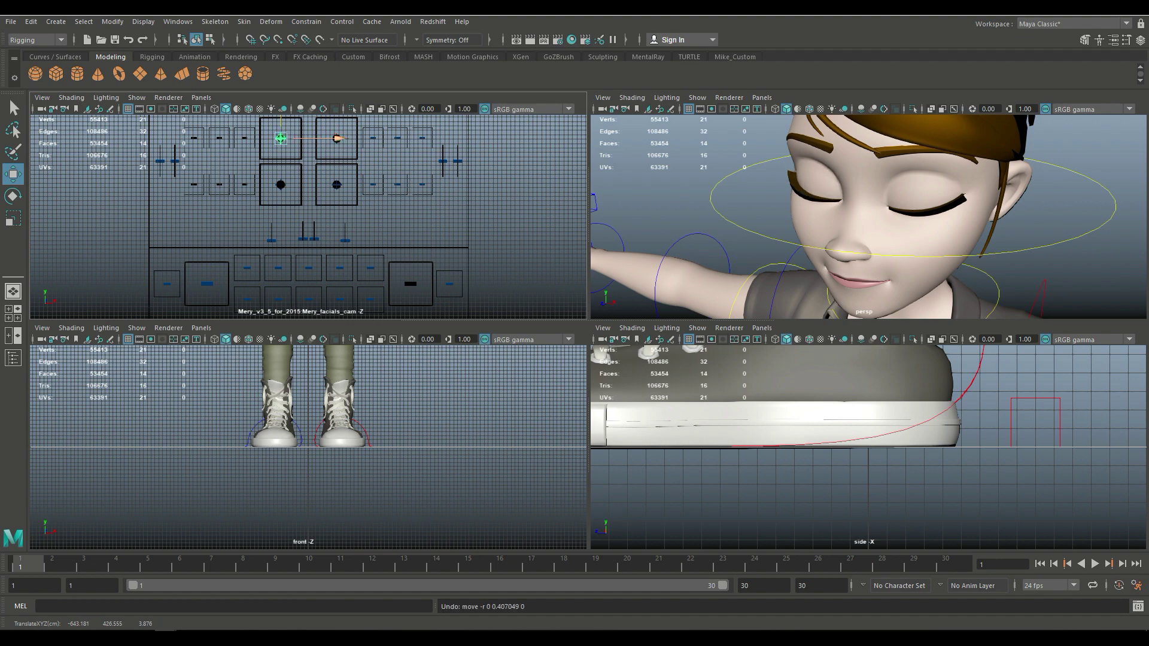
# Step: Select the upper pair of round eyelid controls together in the facial control board and raise them slightly to part the eyelids
pyautogui.click(339, 138)
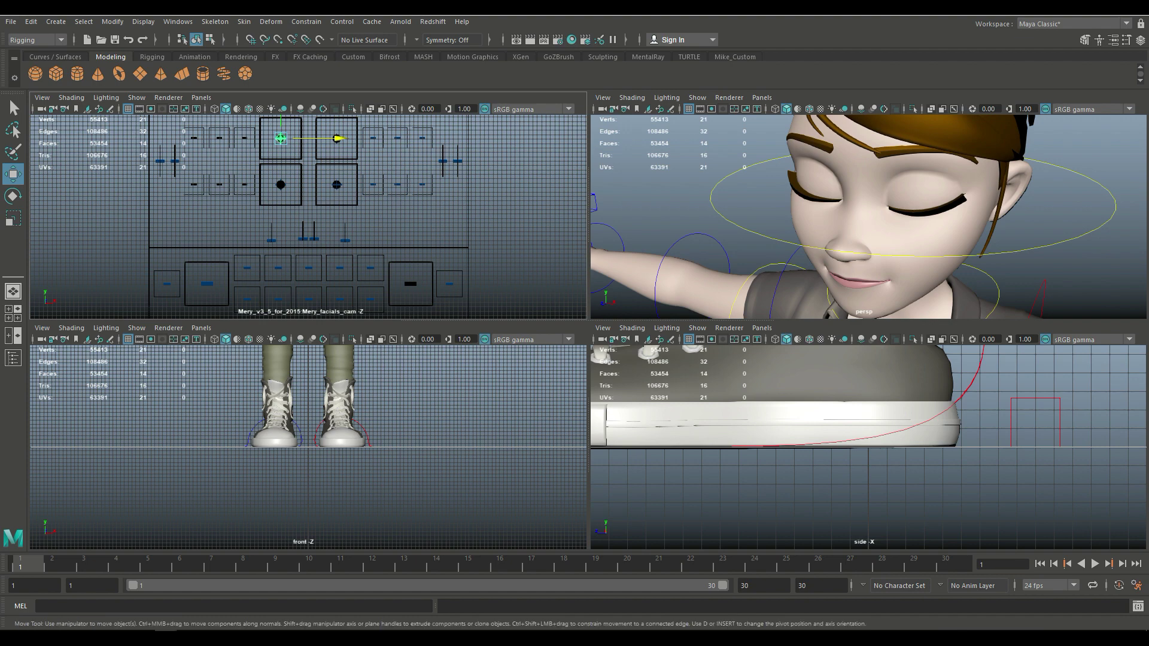
pyautogui.scroll(4, 308, 217)
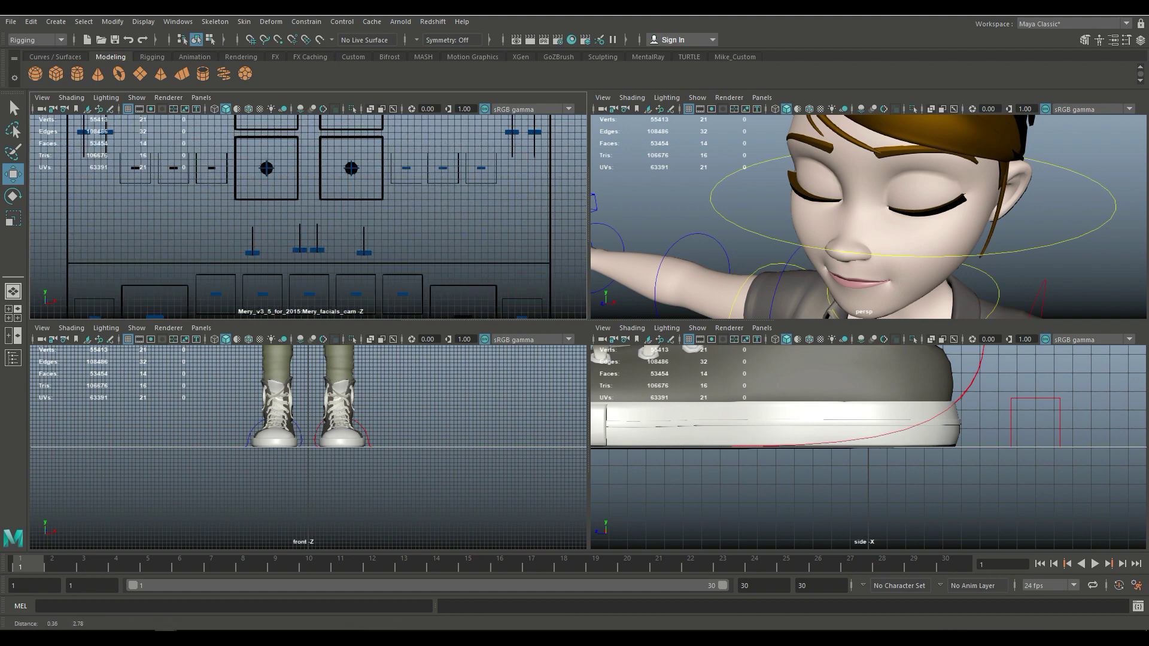
pyautogui.scroll(1, 308, 216)
pyautogui.press('space')
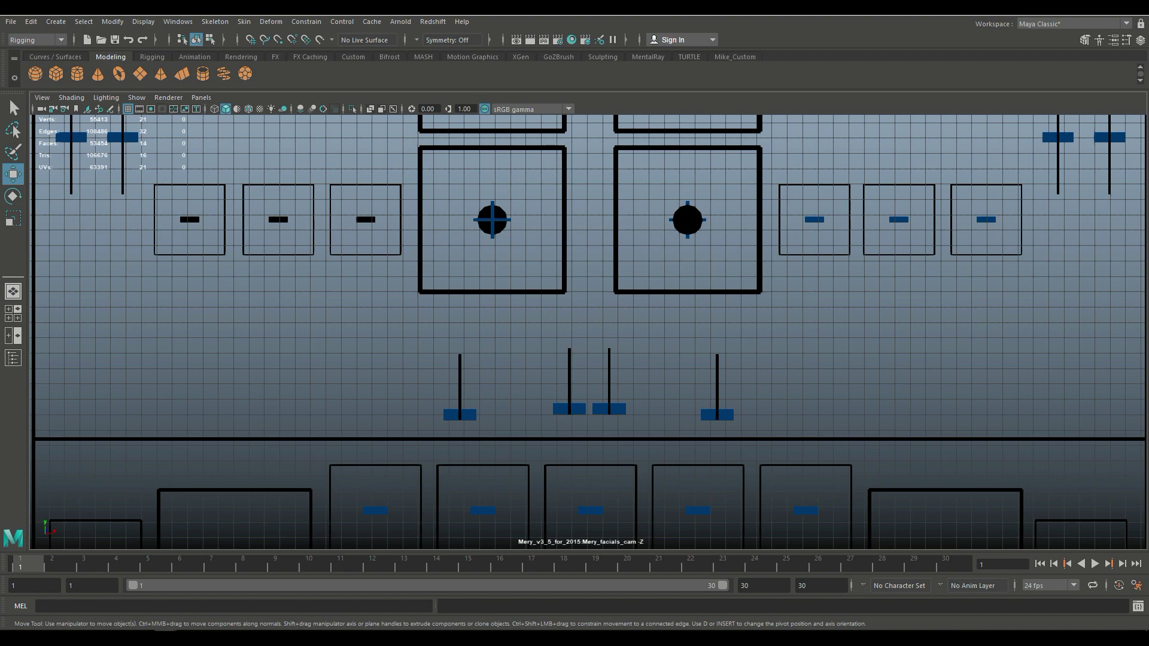
pyautogui.scroll(-3, 589, 332)
pyautogui.keyDown('shift'); pyautogui.click(652, 156); pyautogui.keyUp('shift')
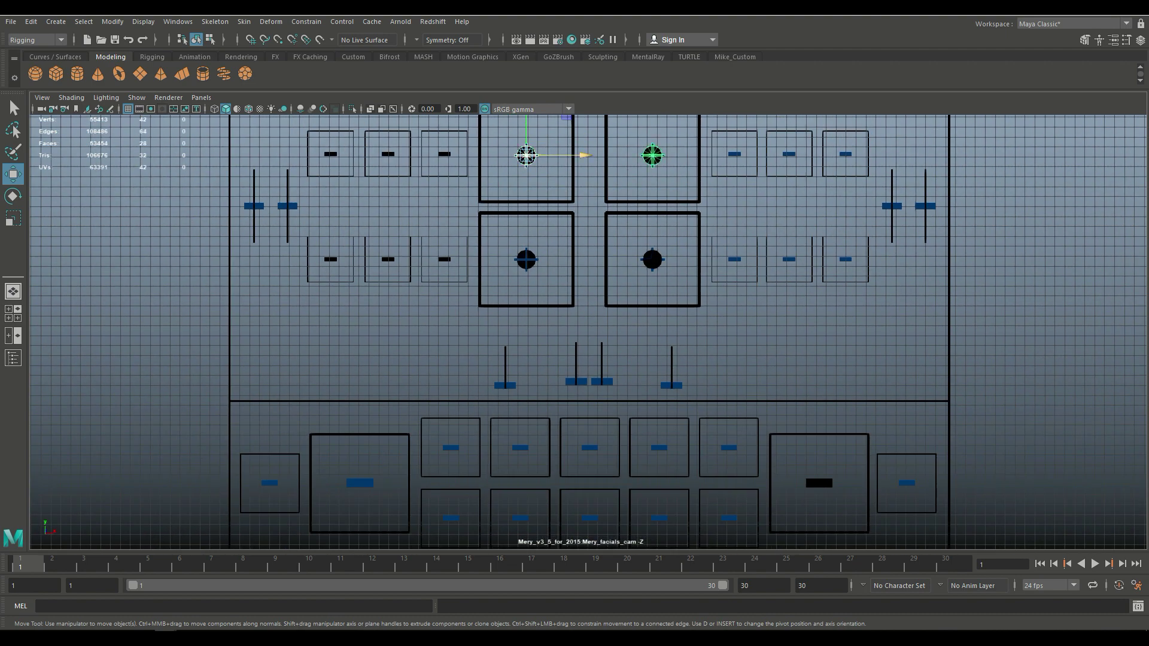
pyautogui.moveTo(526, 129); pyautogui.dragTo(526, 123)
pyautogui.press('space')
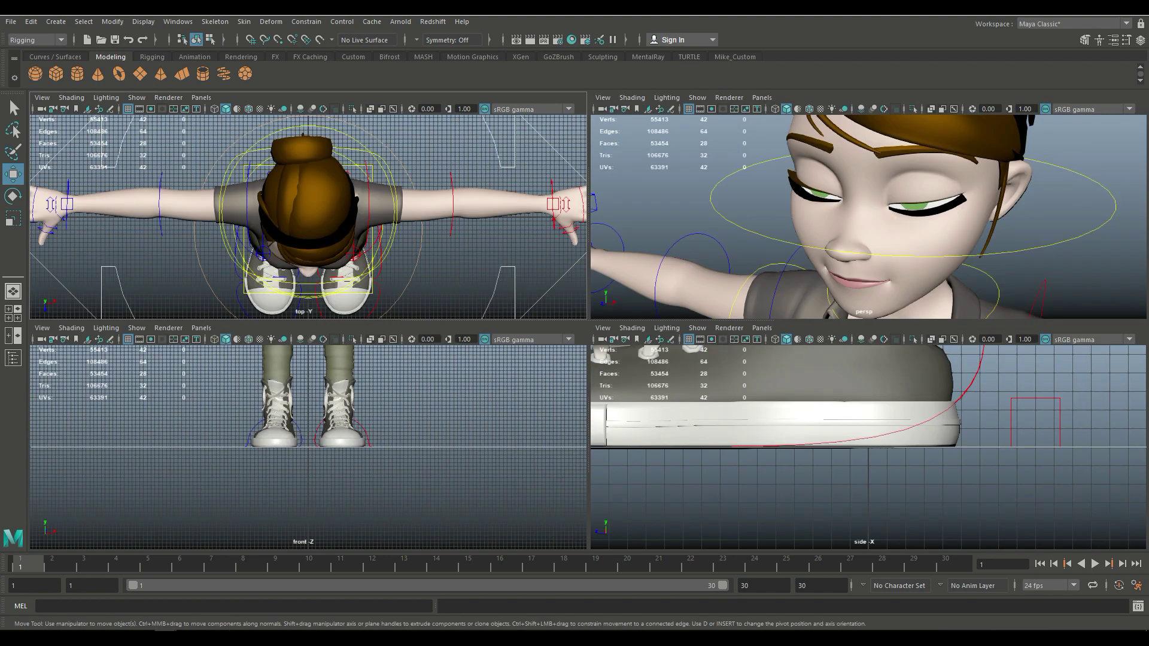
# Step: Frame the face more frontally in the perspective view and show Mery_facials_cam again in place of the top view
pyautogui.scroll(-5, 868, 217)
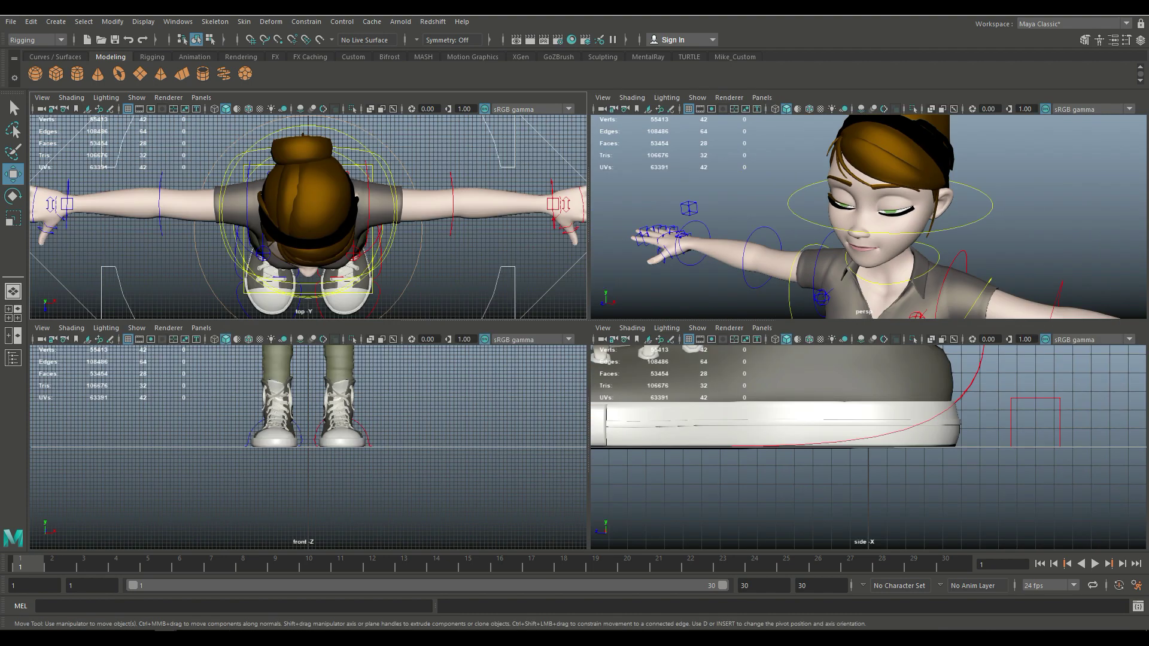
pyautogui.keyDown('alt'); pyautogui.moveTo(868, 216); pyautogui.dragTo(923, 195); pyautogui.keyUp('alt')
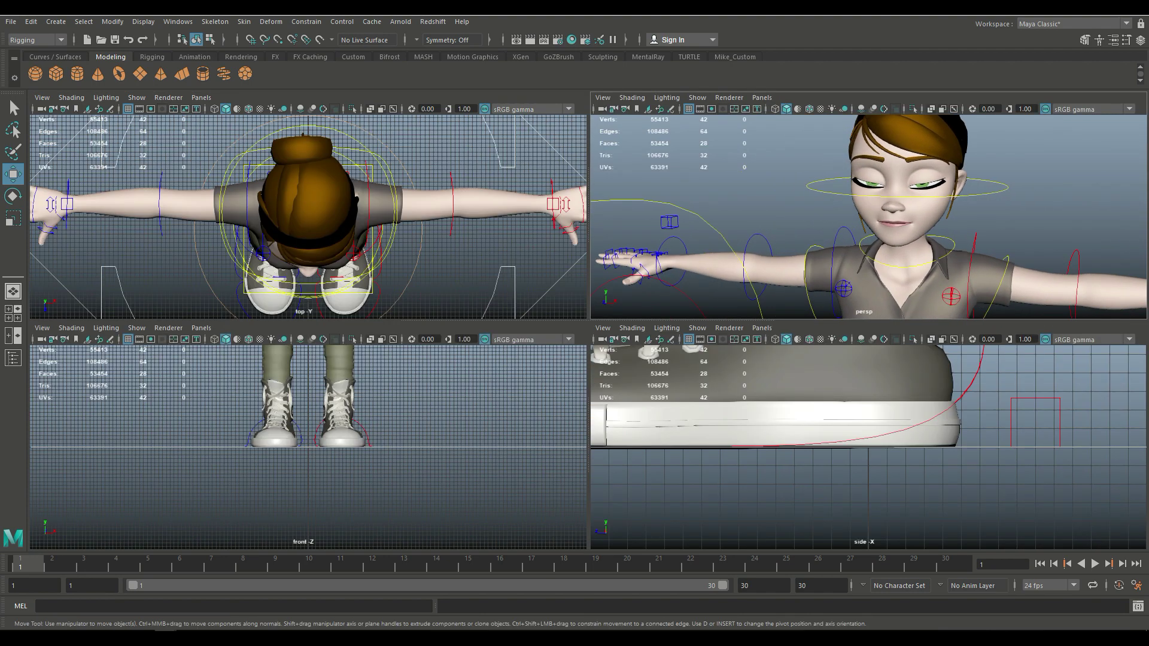
pyautogui.click(201, 97)
pyautogui.moveTo(251, 133)
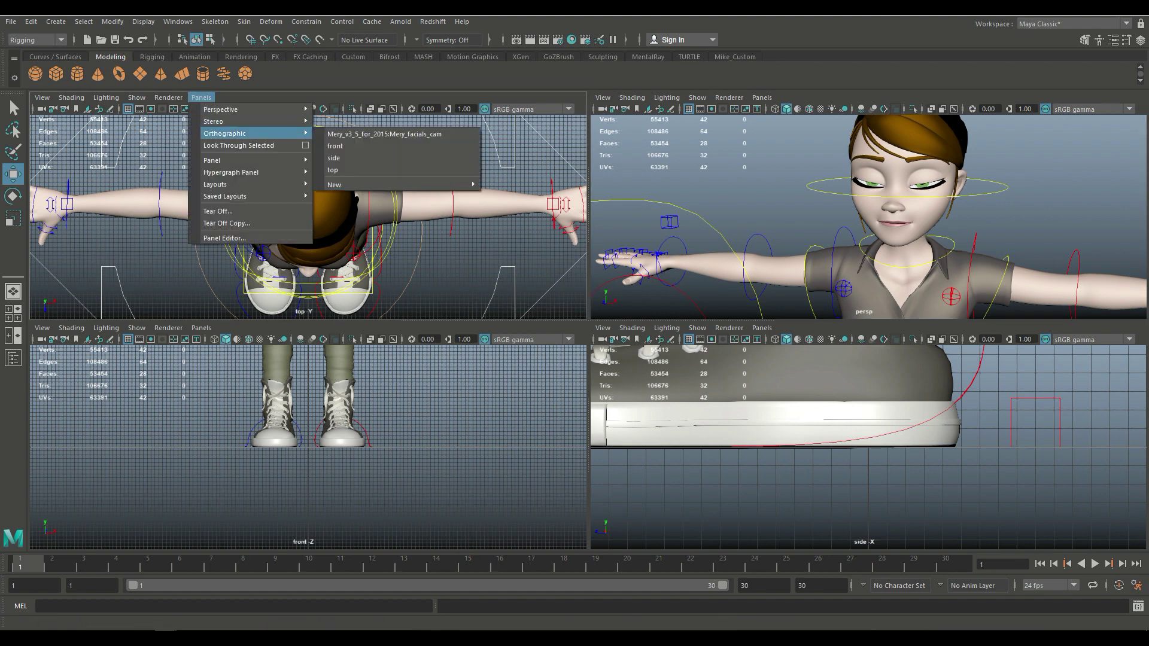
pyautogui.click(383, 134)
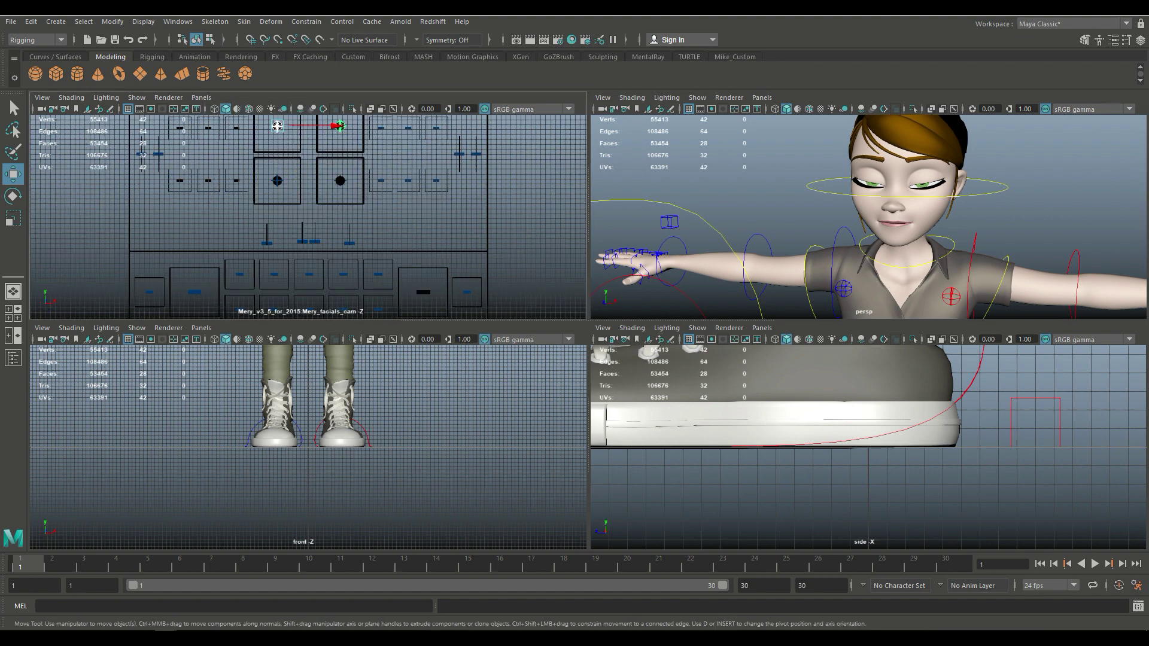
pyautogui.scroll(-1, 308, 217)
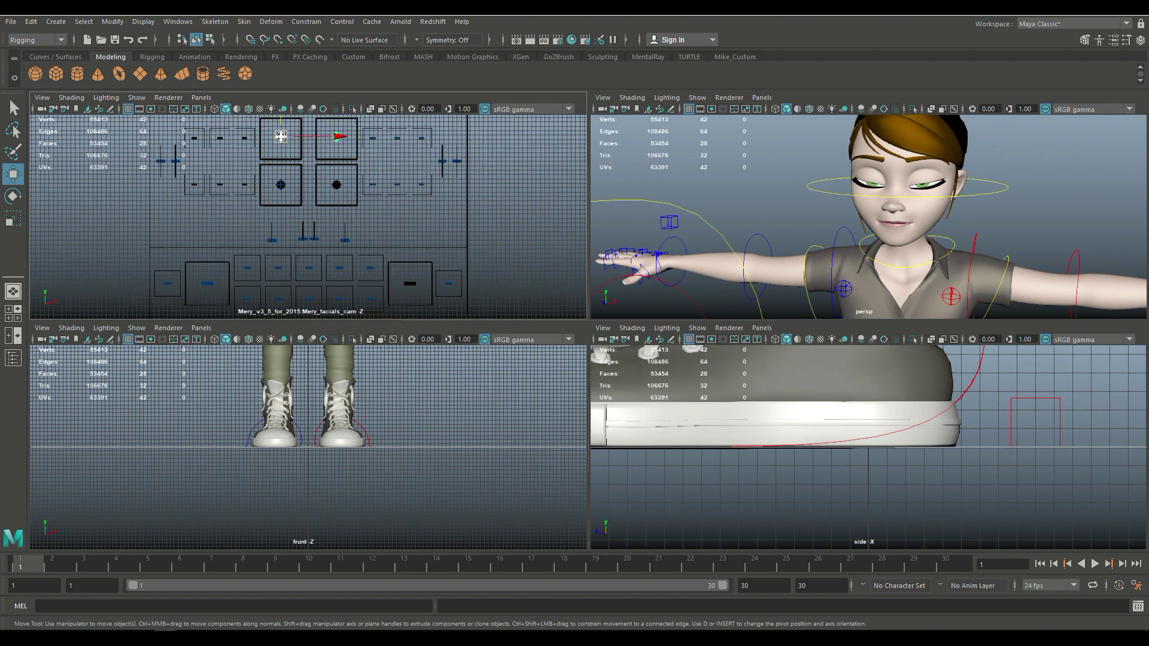
# Step: Raise the upper eyelid controls to open the eyes further, and raise the outer pair of sliders beneath the eye boxes together
pyautogui.moveTo(281, 136); pyautogui.dragTo(280, 134)
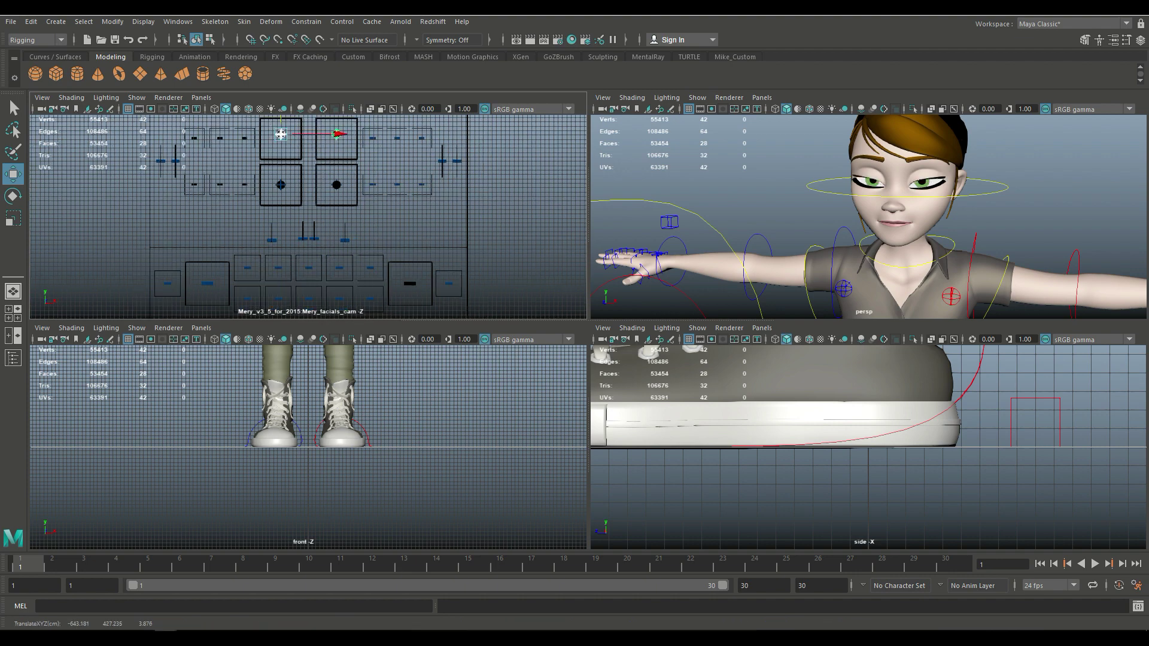
pyautogui.click(271, 240)
pyautogui.moveTo(271, 240); pyautogui.dragTo(271, 229)
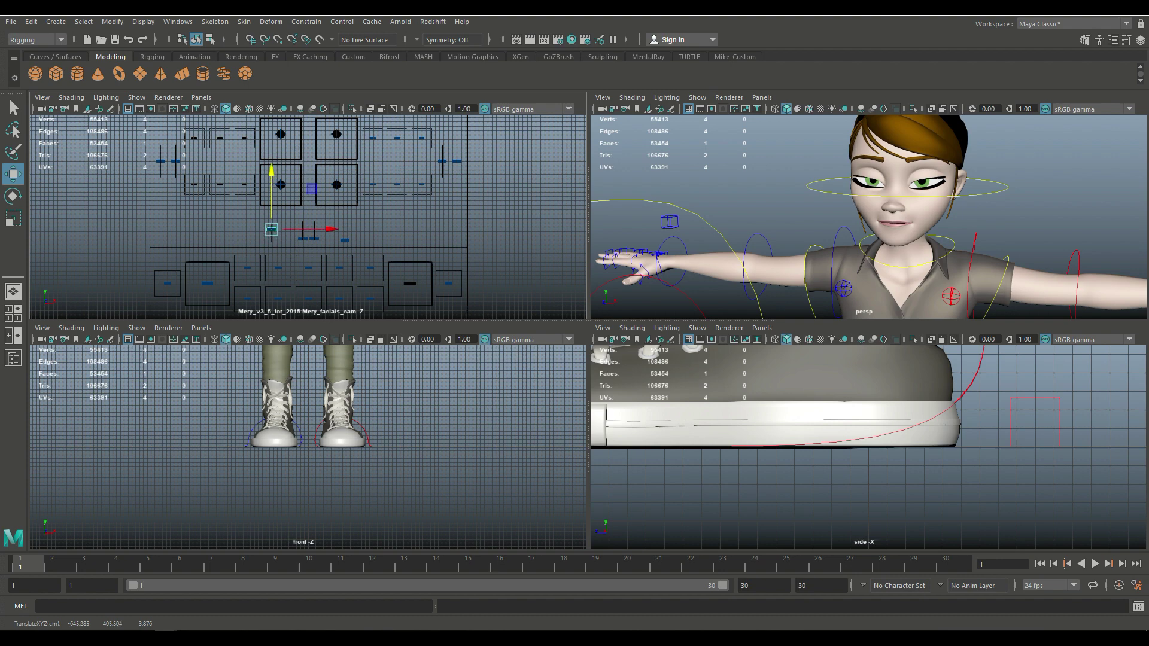
pyautogui.hotkey('ctrl', 'z')
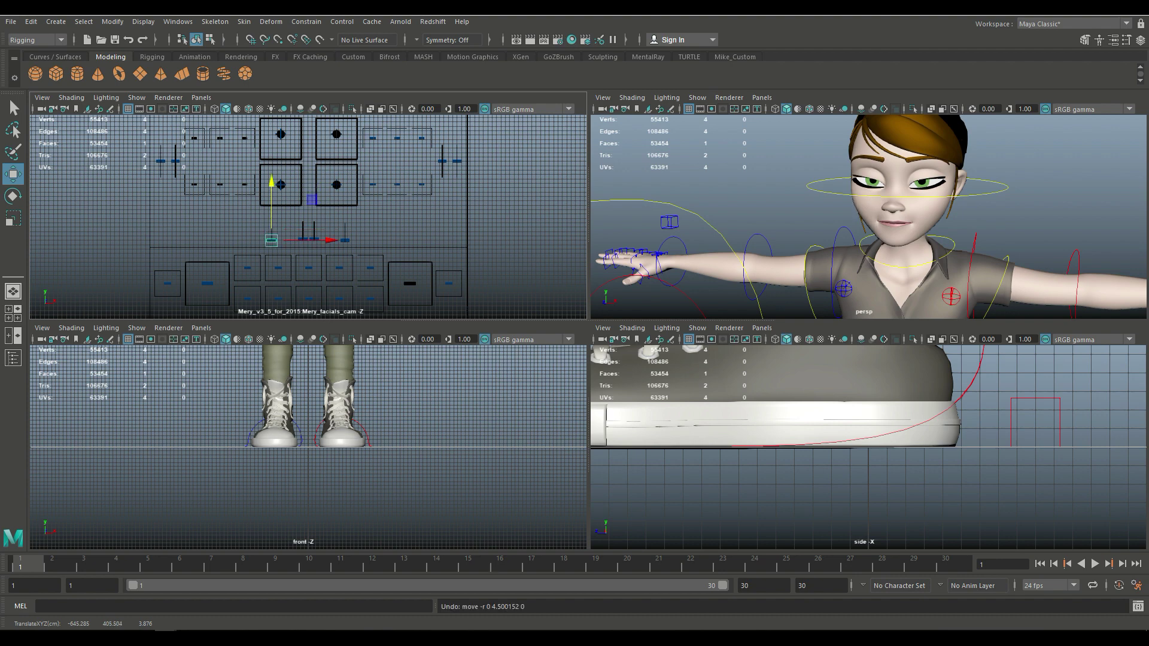
pyautogui.keyDown('shift'); pyautogui.click(345, 241); pyautogui.keyUp('shift')
pyautogui.moveTo(271, 239); pyautogui.dragTo(271, 225)
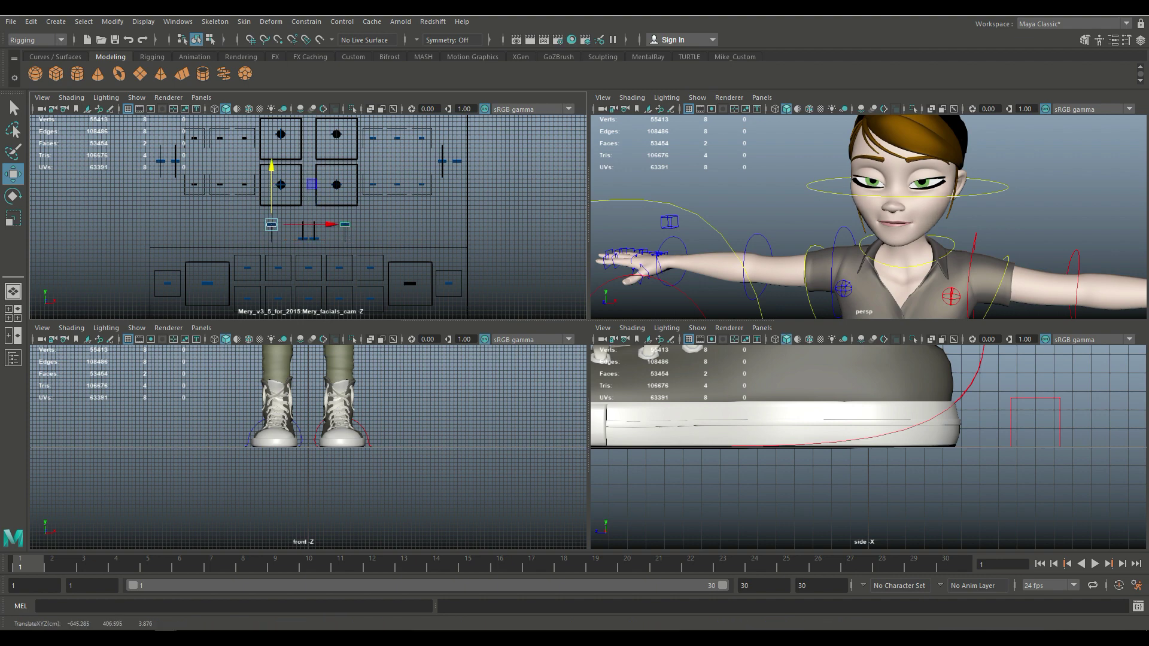
# Step: Try raising the outermost pair of small mouth controls in the facial board's upper mouth row, and undo the move
pyautogui.click(247, 268)
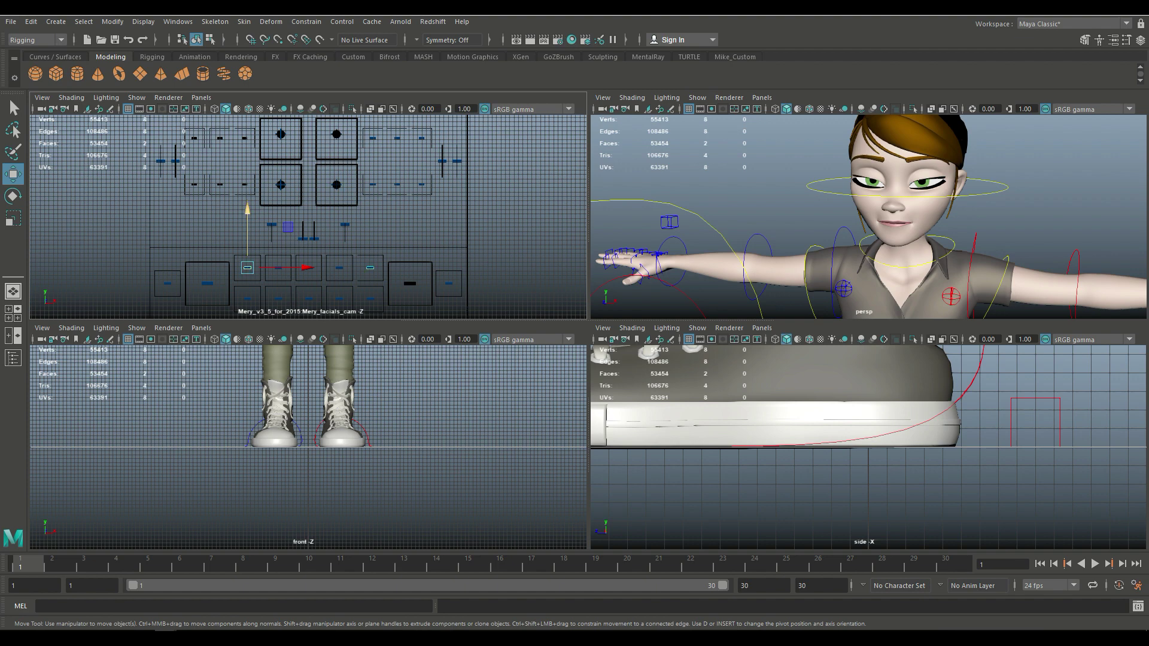
pyautogui.moveTo(247, 209); pyautogui.dragTo(247, 200)
pyautogui.hotkey('ctrl', 'z')
# Step: Maximize the perspective view and frame the character's body with both arms visible
pyautogui.press('space')
pyautogui.scroll(-10, 1007, 208)
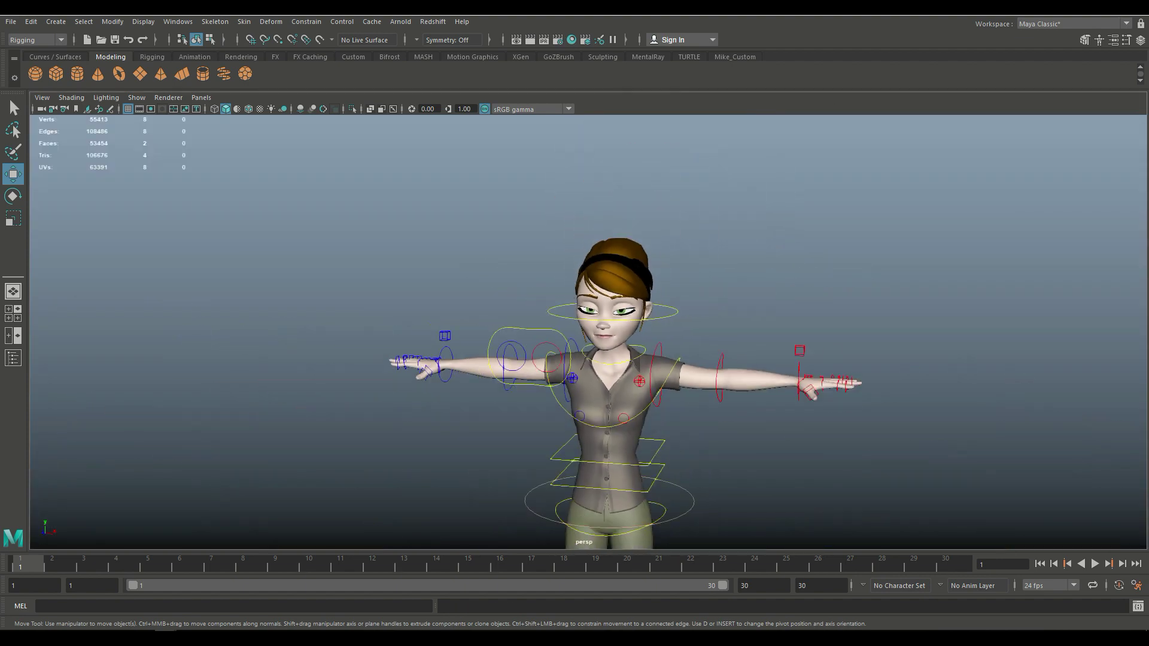
pyautogui.scroll(-4, 588, 335)
pyautogui.keyDown('alt'); pyautogui.moveTo(588, 335); pyautogui.dragTo(688, 368); pyautogui.keyUp('alt')
pyautogui.keyDown('alt'); pyautogui.moveTo(688, 368); pyautogui.dragTo(636, 286, button='middle'); pyautogui.keyUp('alt')
pyautogui.scroll(4, 636, 286)
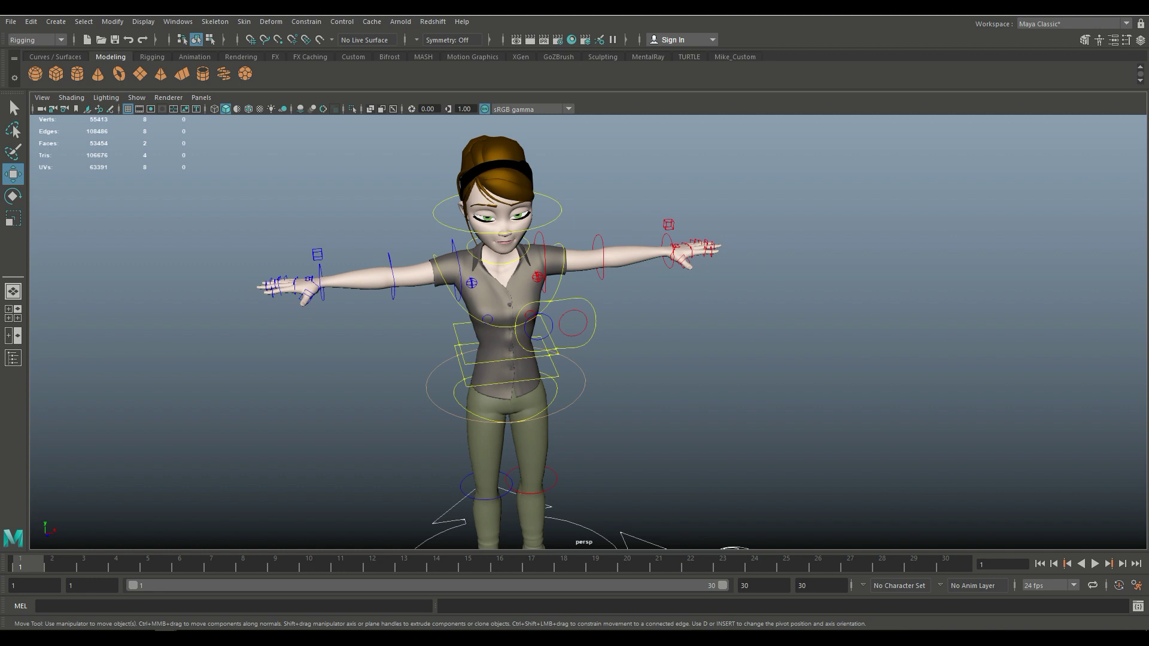
# Step: Try rotating the character's left upper-arm and elbow FK controls to lower and bend the arm, and undo the rotations
pyautogui.click(544, 263)
pyautogui.press('e')
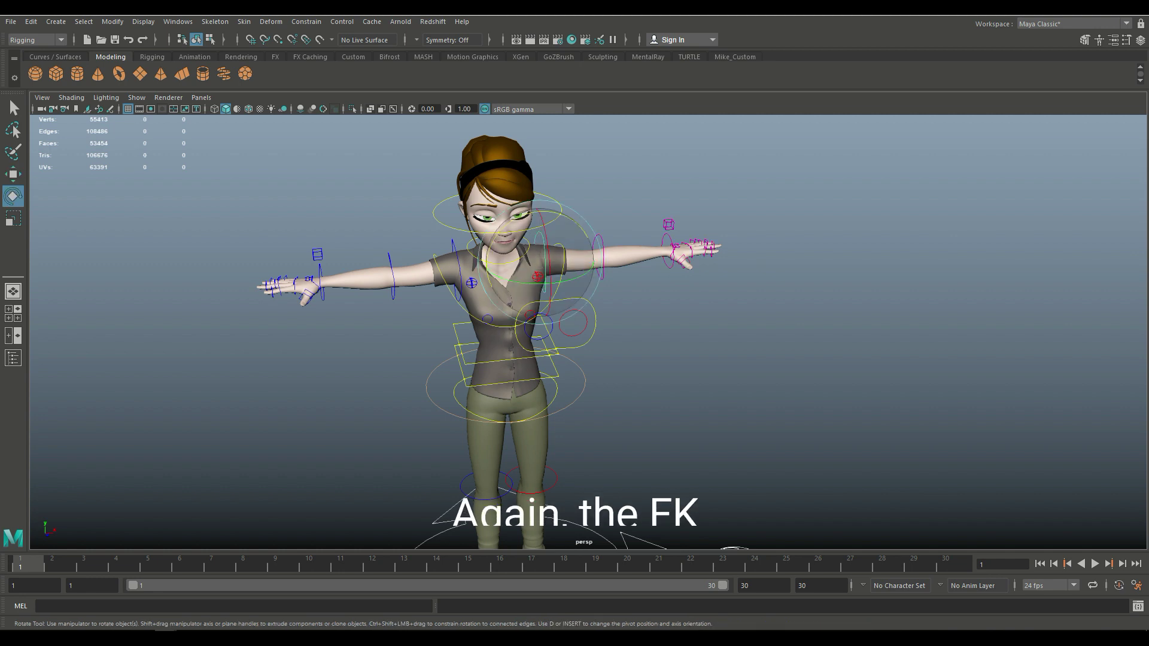
pyautogui.moveTo(561, 216); pyautogui.dragTo(586, 233)
pyautogui.click(637, 224)
pyautogui.click(601, 276)
pyautogui.moveTo(629, 308)
pyautogui.mouseDown()
pyautogui.moveTo(603, 311)
pyautogui.moveTo(639, 289)
pyautogui.mouseUp()
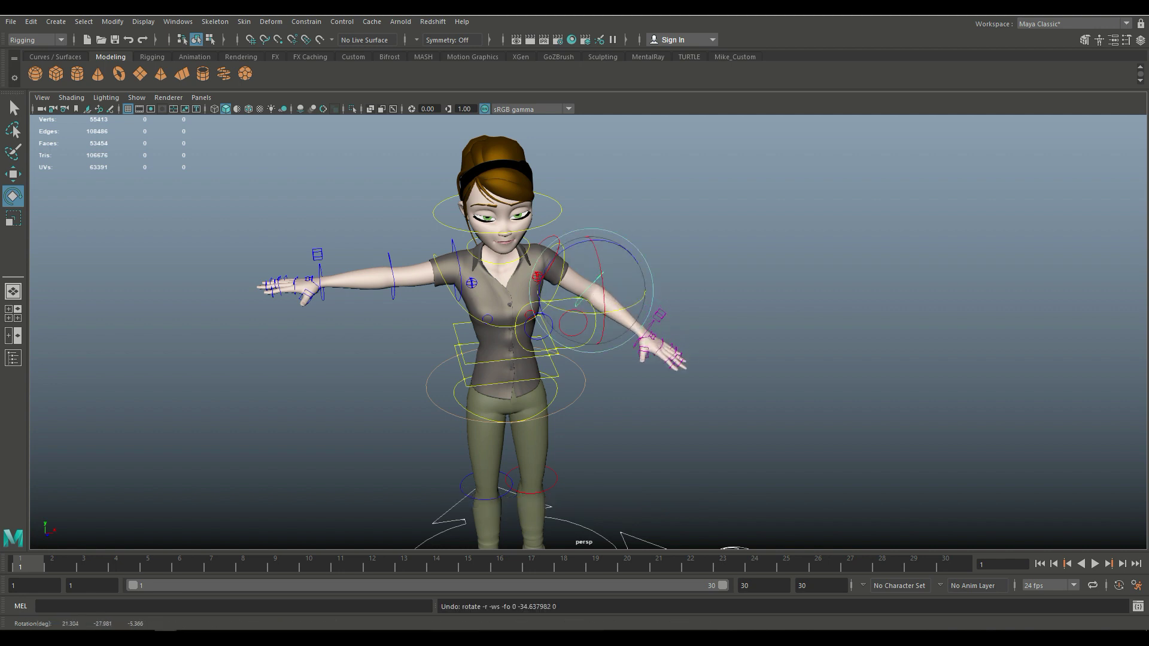
pyautogui.hotkey('ctrl', 'z')
pyautogui.hotkey('ctrl', 'z')
pyautogui.hotkey('ctrl', 'z')
pyautogui.hotkey('ctrl', 'z')
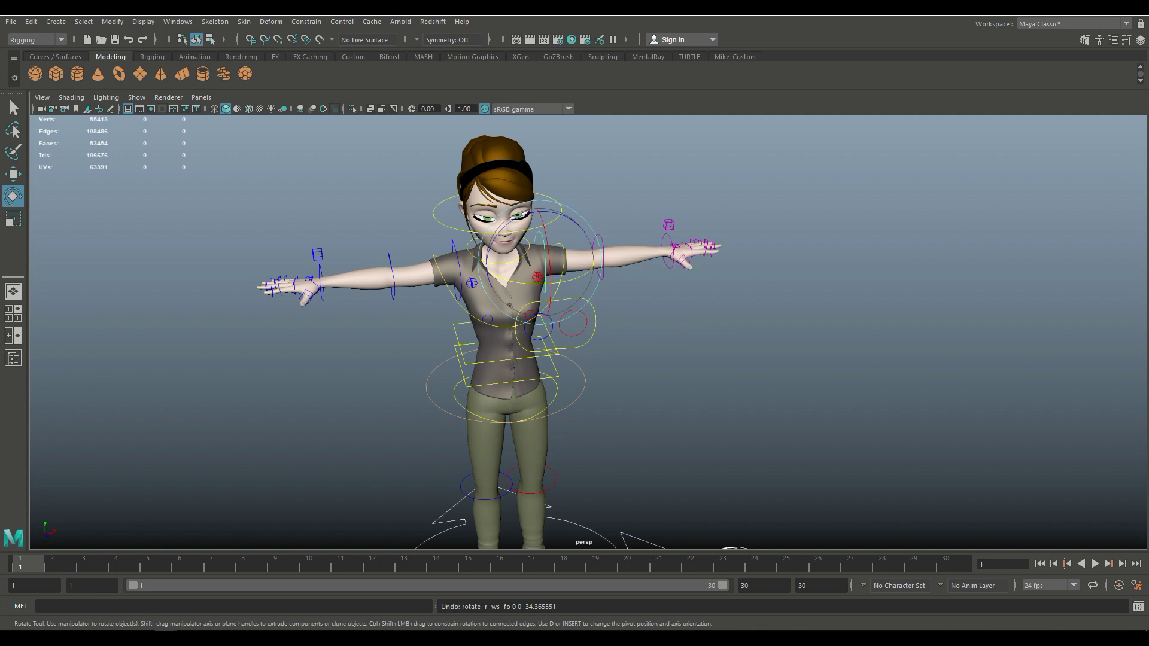
# Step: Show the Channel Box for the left arm control Mery_ac_lf_arm_control and switch the arm to IK with its Fk Ik attribute
pyautogui.click(668, 225)
pyautogui.click(1140, 40)
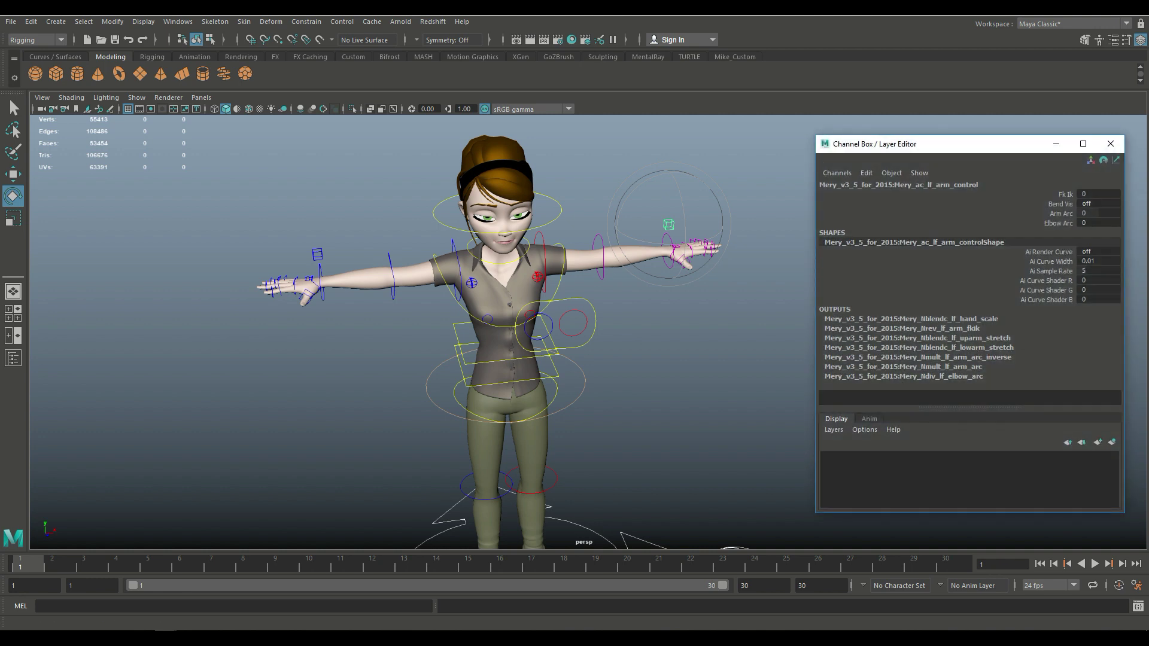
pyautogui.click(1089, 193)
pyautogui.press('Return')
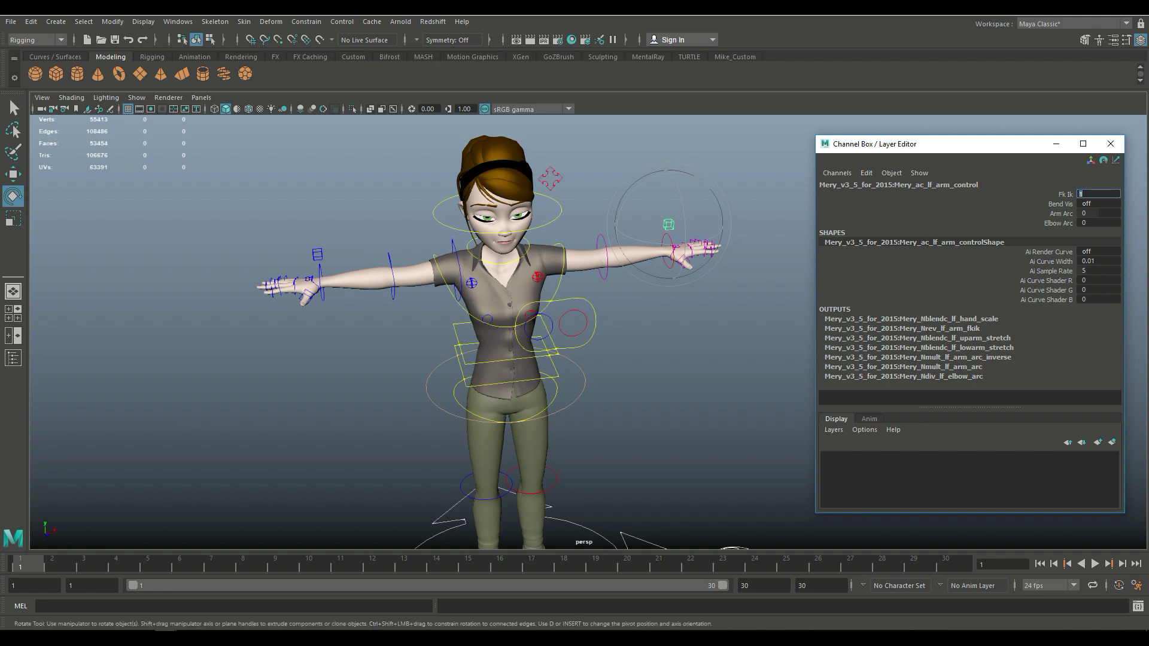
pyautogui.click(712, 335)
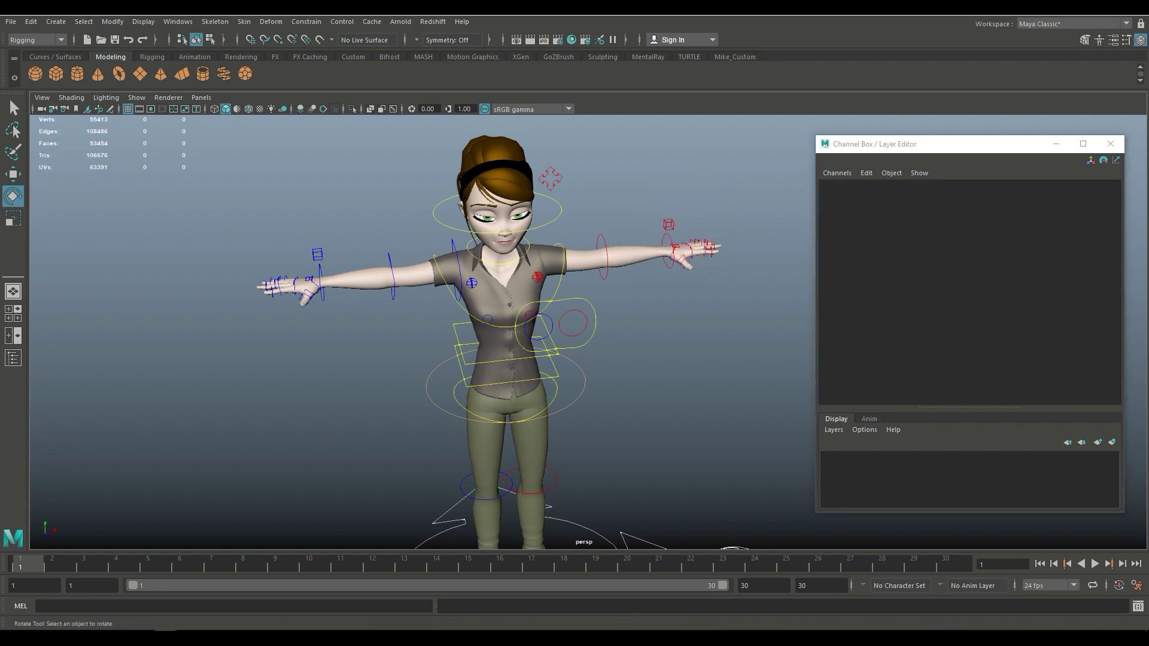
# Step: Try moving the left IK hand control Mery_ac_lf_ikhand downward, and undo the move
pyautogui.click(664, 256)
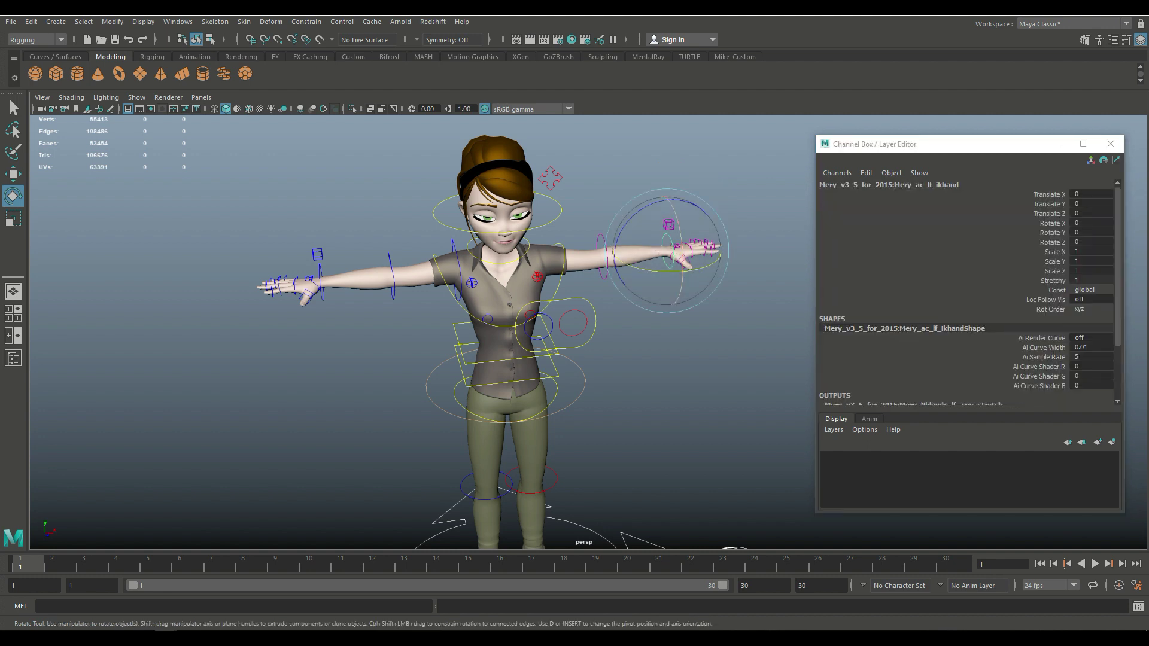
pyautogui.press('w')
pyautogui.moveTo(667, 251)
pyautogui.mouseDown()
pyautogui.moveTo(615, 302)
pyautogui.moveTo(634, 323)
pyautogui.moveTo(623, 312)
pyautogui.moveTo(638, 210)
pyautogui.moveTo(636, 302)
pyautogui.moveTo(604, 245)
pyautogui.moveTo(628, 323)
pyautogui.moveTo(654, 286)
pyautogui.moveTo(617, 277)
pyautogui.moveTo(652, 317)
pyautogui.moveTo(643, 254)
pyautogui.moveTo(652, 306)
pyautogui.moveTo(658, 266)
pyautogui.moveTo(663, 299)
pyautogui.moveTo(664, 274)
pyautogui.mouseUp()
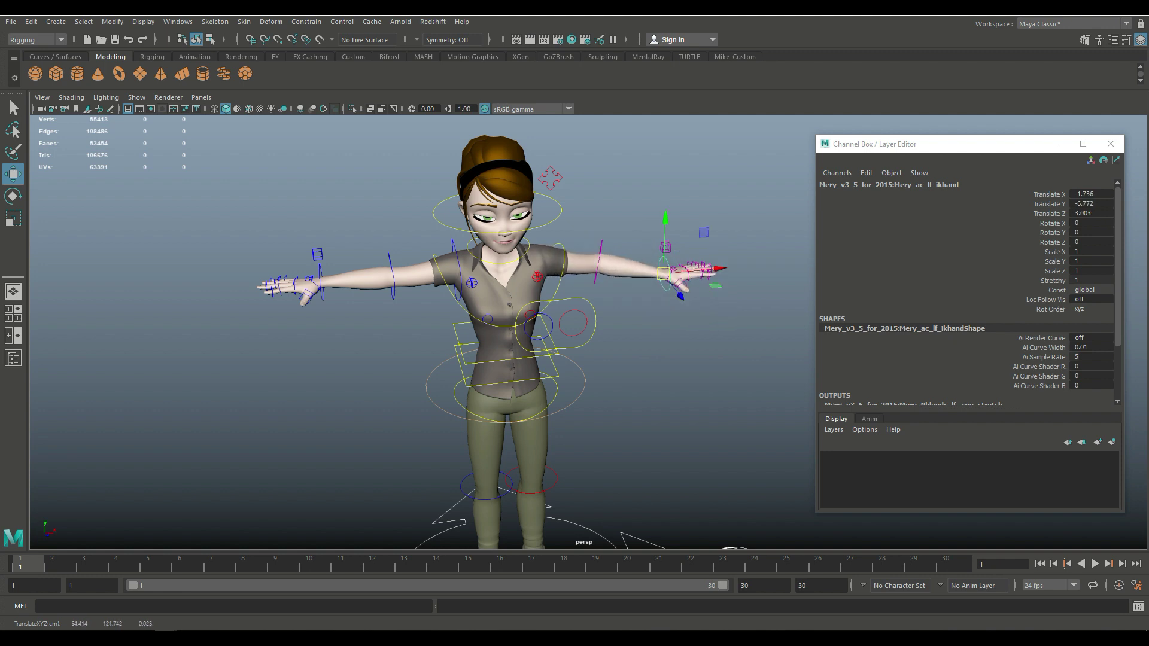
pyautogui.hotkey('ctrl', 'z')
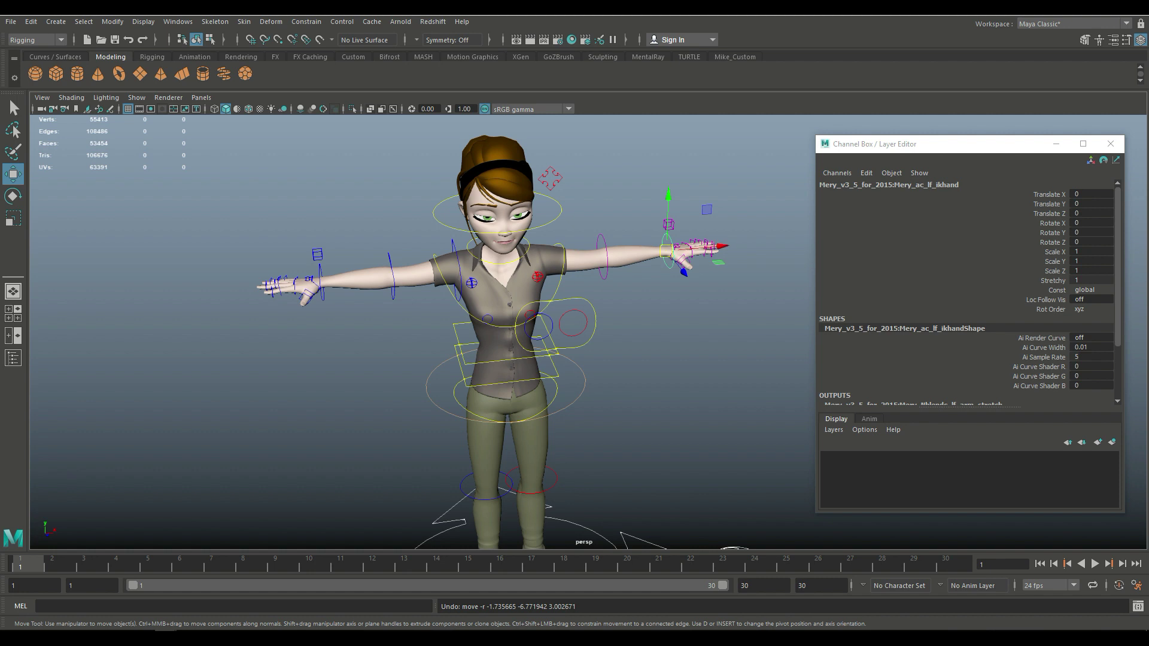
# Step: Set Fk Ik to 0 on the left arm control to return the arm to FK, and minimize the Channel Box
pyautogui.click(701, 193)
pyautogui.click(669, 225)
pyautogui.click(1098, 194)
pyautogui.write('0')
pyautogui.press('Return')
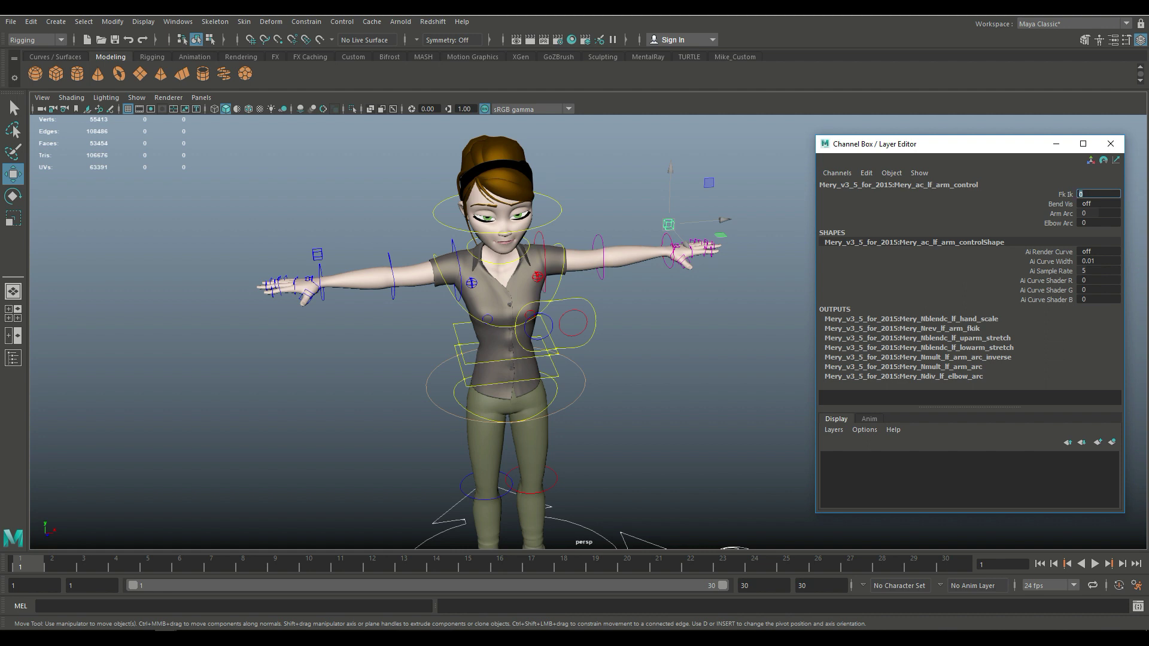
pyautogui.click(1056, 143)
# Step: Frame the legs, feet and ground controls closely in the perspective view
pyautogui.scroll(-4, 588, 332)
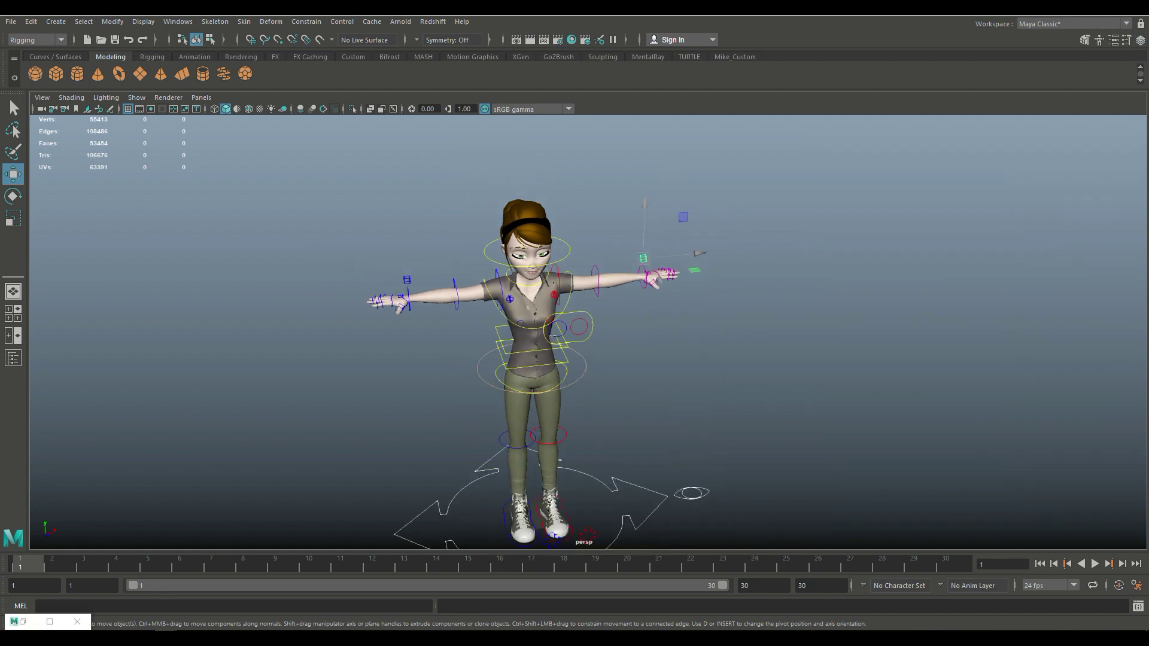
pyautogui.keyDown('alt'); pyautogui.moveTo(588, 332); pyautogui.dragTo(590, 267, button='middle'); pyautogui.keyUp('alt')
pyautogui.scroll(3, 590, 267)
pyautogui.keyDown('alt'); pyautogui.moveTo(590, 267); pyautogui.dragTo(645, 267); pyautogui.keyUp('alt')
pyautogui.keyDown('alt'); pyautogui.moveTo(645, 267); pyautogui.dragTo(704, 243, button='middle'); pyautogui.keyUp('alt')
pyautogui.keyDown('alt'); pyautogui.moveTo(704, 243); pyautogui.dragTo(700, 221); pyautogui.keyUp('alt')
pyautogui.click(634, 290)
pyautogui.moveTo(564, 237); pyautogui.dragTo(497, 236)
pyautogui.keyDown('alt'); pyautogui.moveTo(496, 237); pyautogui.dragTo(461, 164, button='middle'); pyautogui.keyUp('alt')
pyautogui.keyDown('alt'); pyautogui.moveTo(460, 164); pyautogui.dragTo(527, 165, button='right'); pyautogui.keyUp('alt')
pyautogui.keyDown('alt'); pyautogui.moveTo(526, 275); pyautogui.dragTo(548, 163, button='middle'); pyautogui.keyUp('alt')
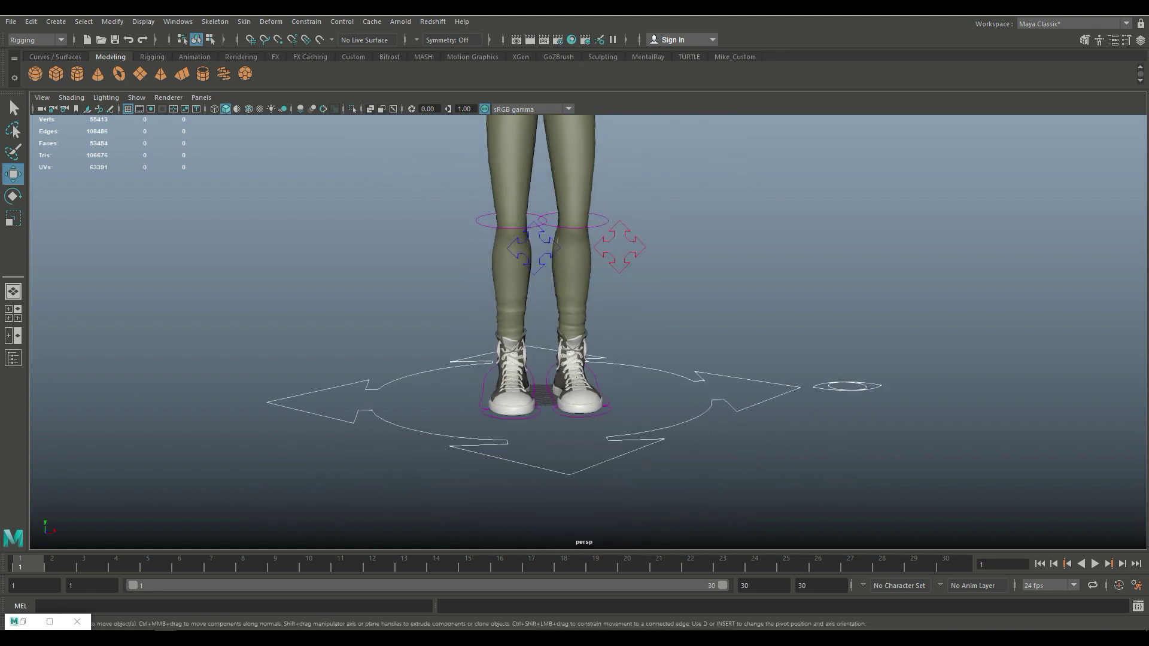
pyautogui.keyDown('alt'); pyautogui.moveTo(548, 163); pyautogui.dragTo(522, 183); pyautogui.keyUp('alt')
# Step: Select the character's left foot control and move the foot outward to widen the stance
pyautogui.click(591, 413)
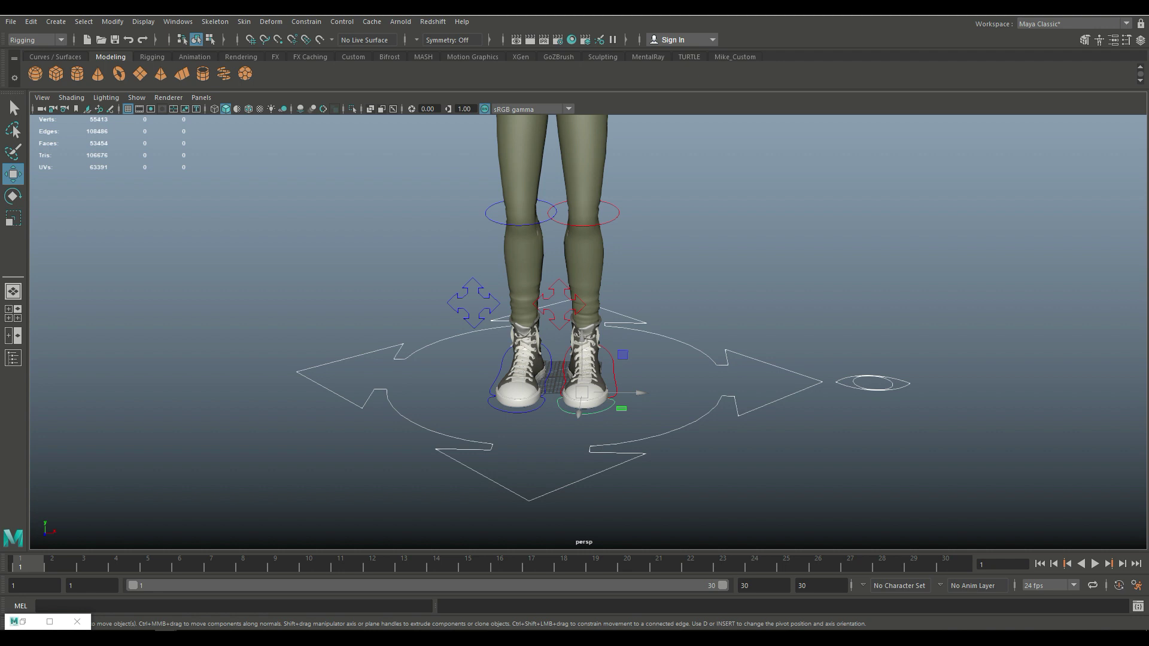
pyautogui.scroll(1, 575, 359)
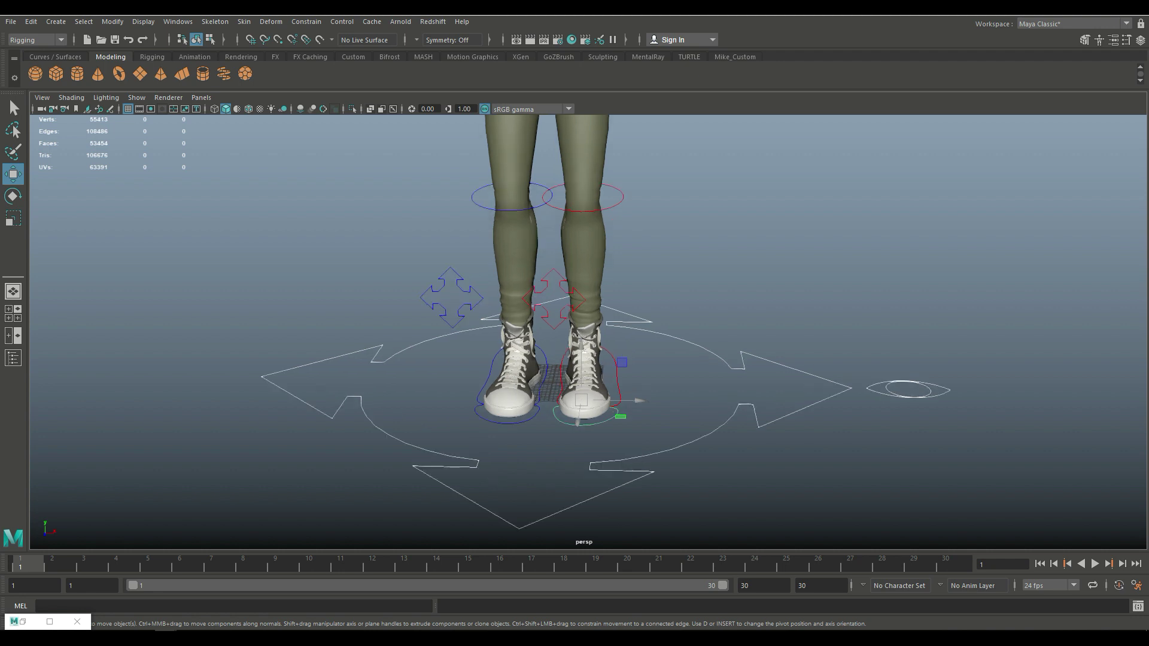
pyautogui.click(618, 381)
pyautogui.moveTo(623, 359); pyautogui.dragTo(656, 359)
# Step: In the maximized front view, shift the large waist body control slightly toward the character's right foot
pyautogui.press('space')
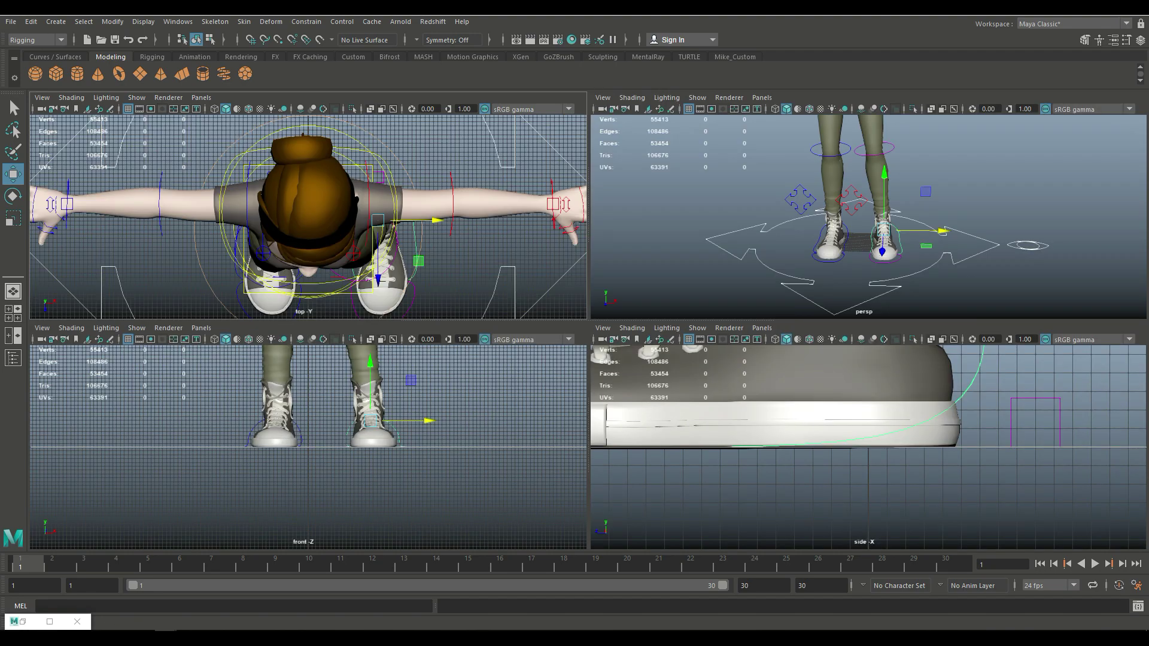
pyautogui.press('space')
pyautogui.scroll(-8, 588, 332)
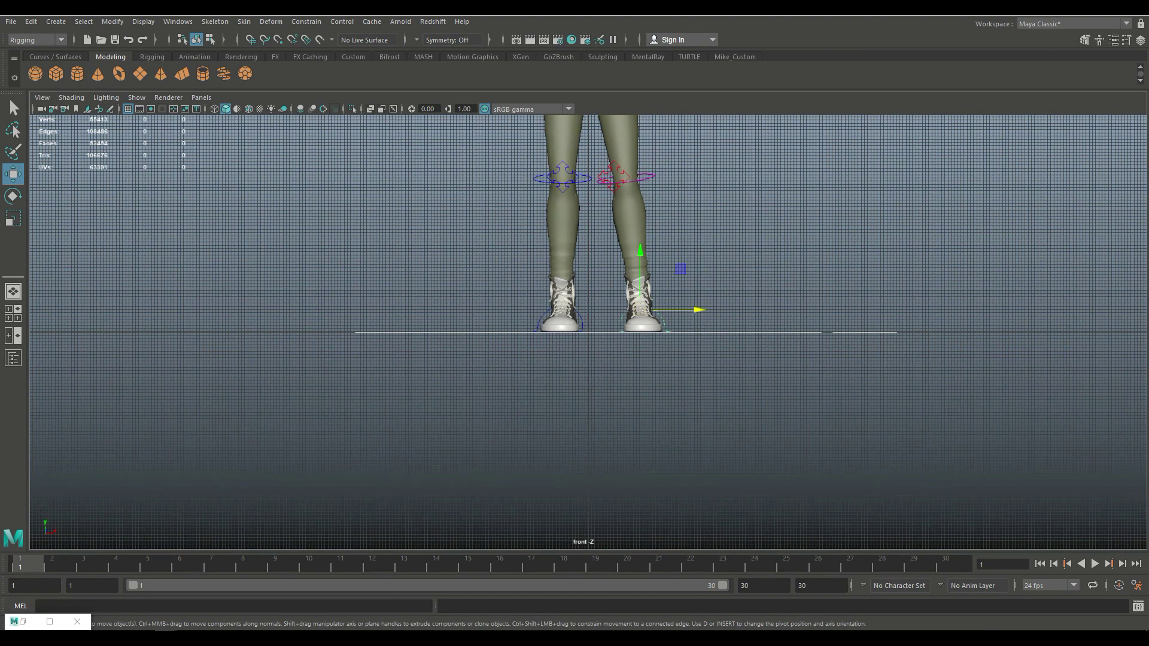
pyautogui.keyDown('alt'); pyautogui.moveTo(588, 332); pyautogui.dragTo(609, 474, button='middle'); pyautogui.keyUp('alt')
pyautogui.keyDown('alt'); pyautogui.moveTo(609, 474); pyautogui.dragTo(593, 474, button='right'); pyautogui.keyUp('alt')
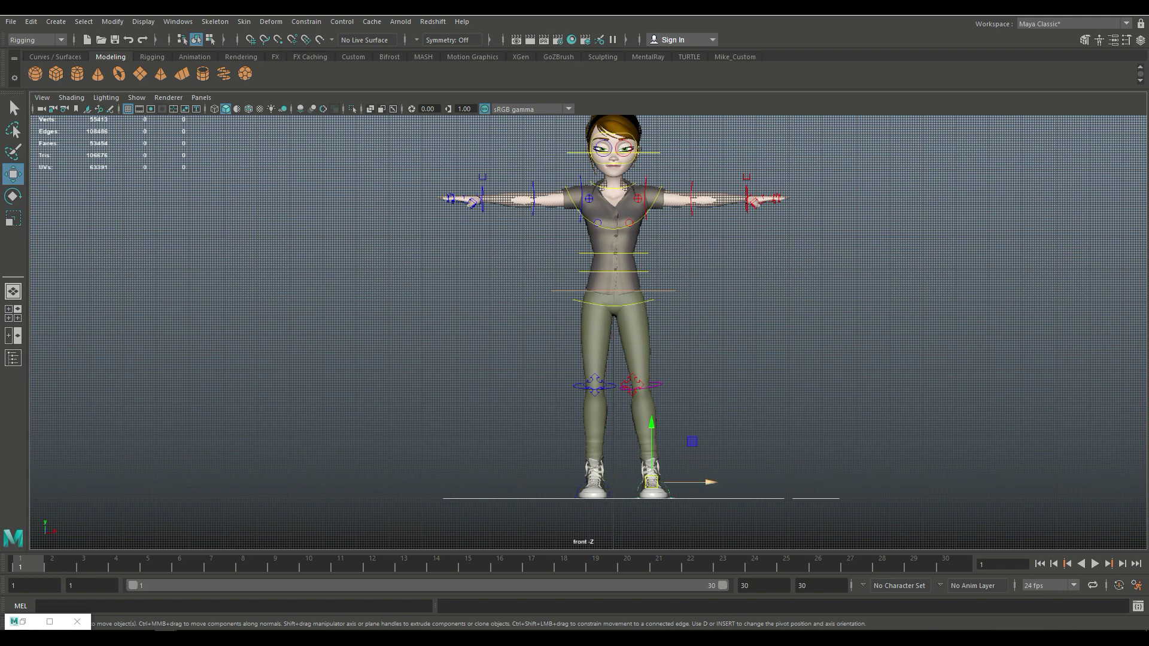
pyautogui.click(662, 291)
pyautogui.moveTo(671, 291); pyautogui.dragTo(661, 290)
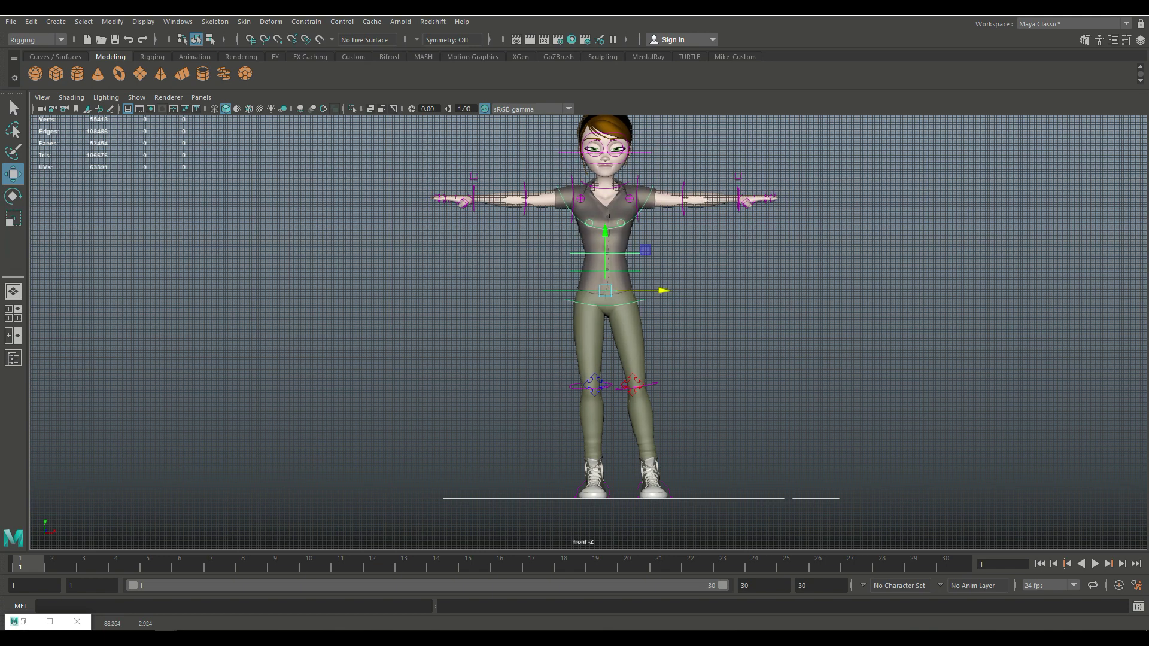
# Step: Return to the maximized perspective view, select the hip control below the waist ring, and rotate the hips slightly
pyautogui.click(13, 312)
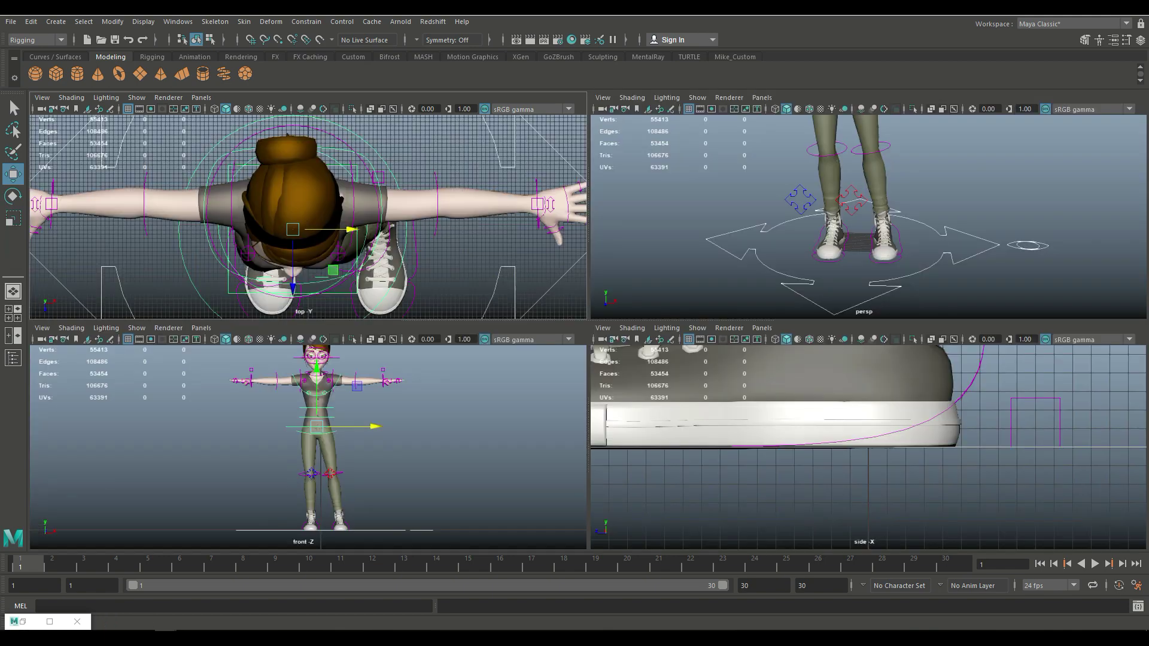
pyautogui.press('space')
pyautogui.scroll(-3, 588, 332)
pyautogui.keyDown('alt'); pyautogui.moveTo(574, 263); pyautogui.dragTo(610, 423, button='middle'); pyautogui.keyUp('alt')
pyautogui.scroll(4, 588, 332)
pyautogui.keyDown('alt'); pyautogui.moveTo(604, 353); pyautogui.dragTo(502, 356); pyautogui.keyUp('alt')
pyautogui.keyDown('alt'); pyautogui.moveTo(502, 356); pyautogui.dragTo(504, 386, button='middle'); pyautogui.keyUp('alt')
pyautogui.scroll(3, 588, 333)
pyautogui.click(443, 377)
pyautogui.click(532, 352)
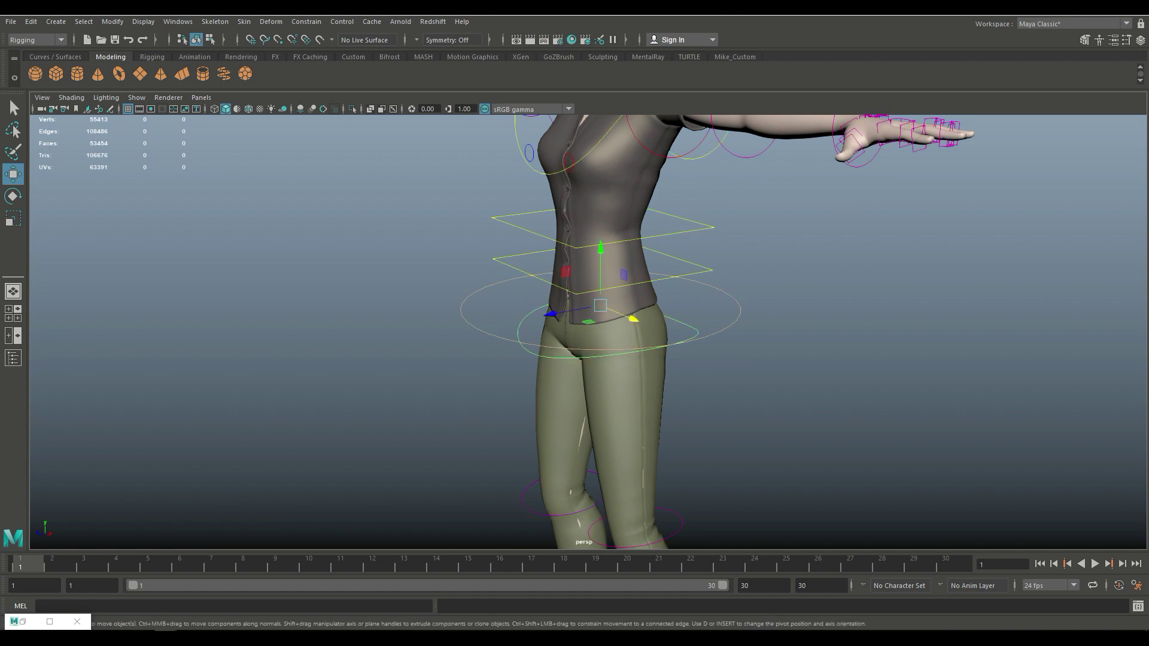
pyautogui.press('e')
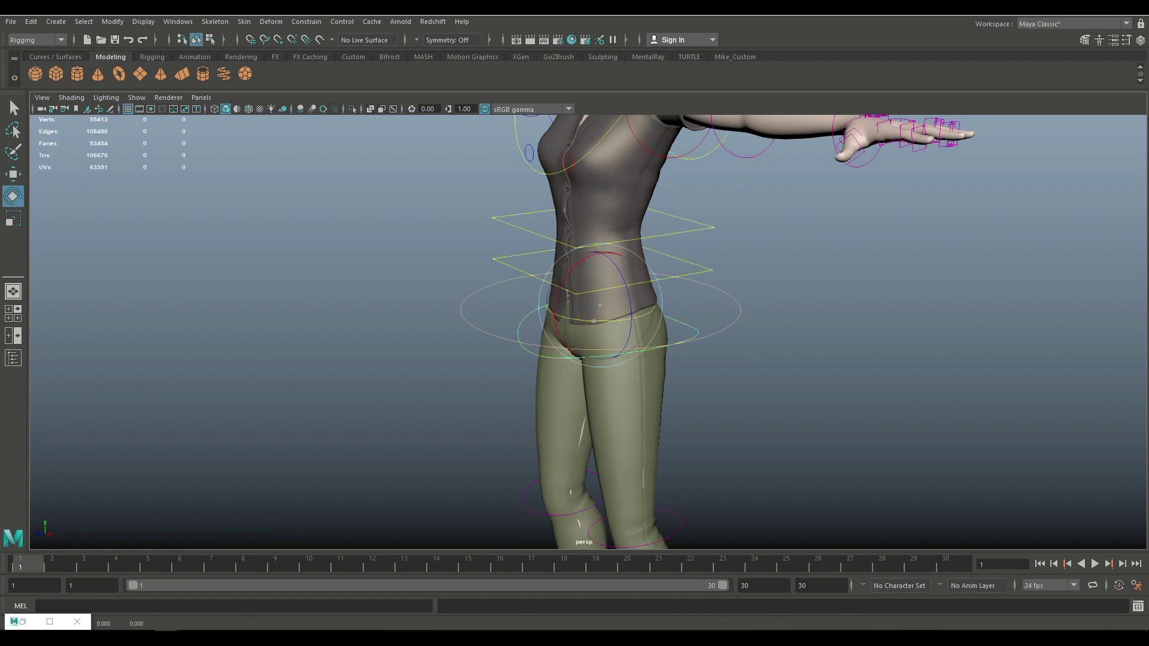
pyautogui.moveTo(600, 305); pyautogui.dragTo(599, 306)
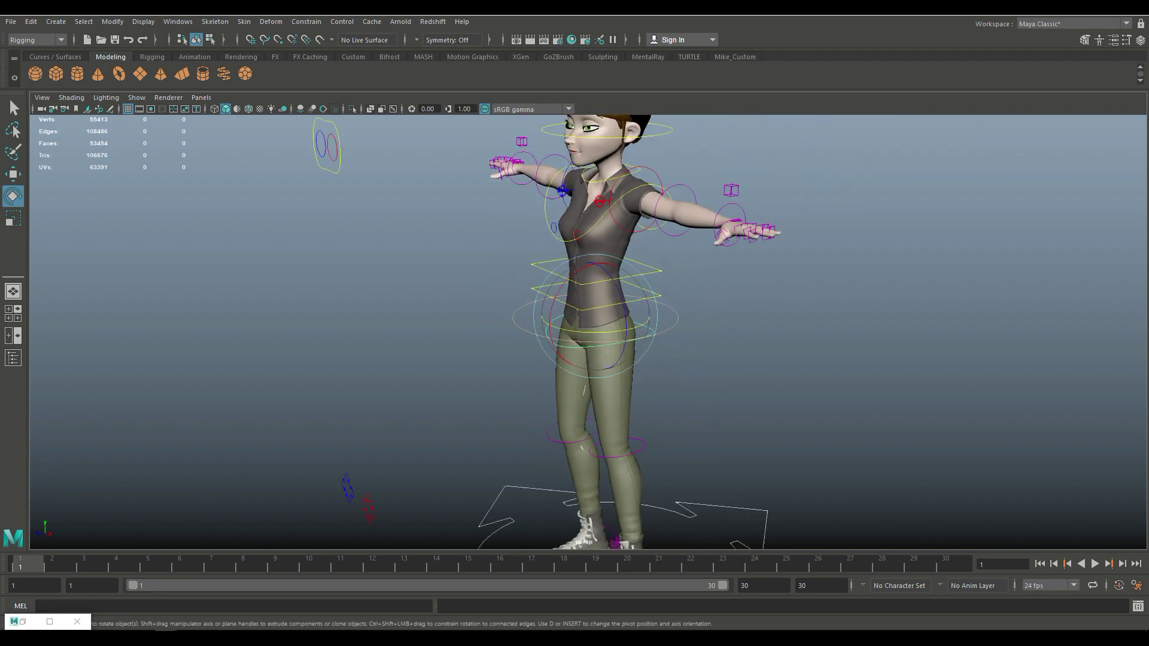
# Step: Rotate the character's left upper-arm control so the arm hangs down beside the body
pyautogui.scroll(-3, 588, 332)
pyautogui.keyDown('alt'); pyautogui.moveTo(588, 332); pyautogui.dragTo(684, 337); pyautogui.keyUp('alt')
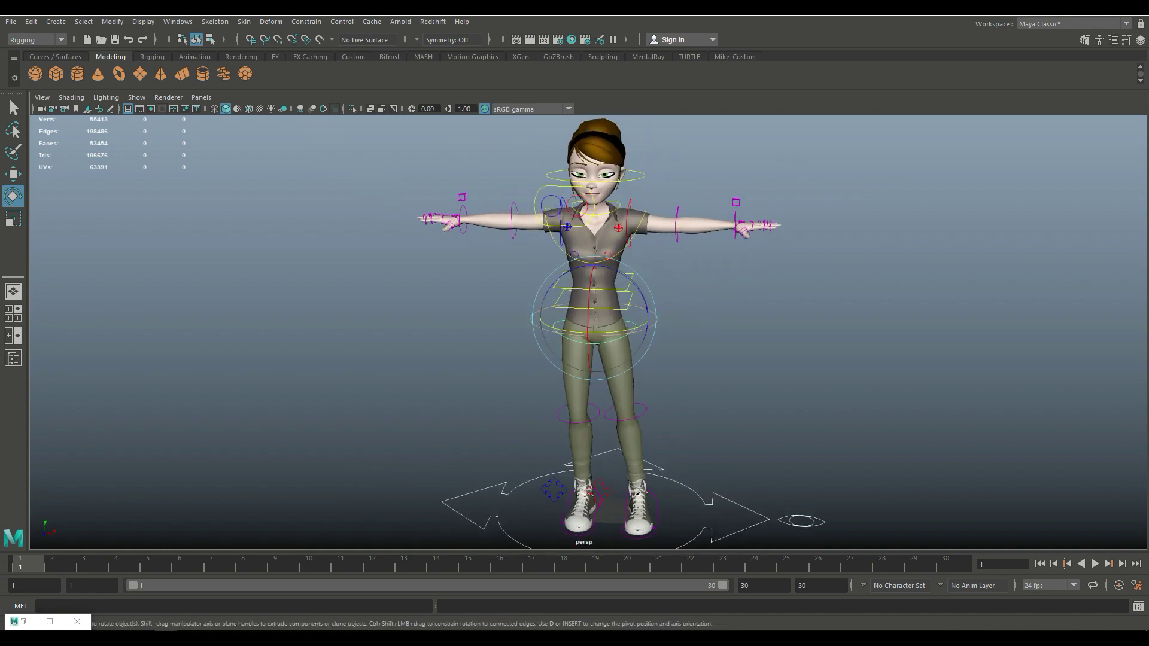
pyautogui.scroll(4, 589, 332)
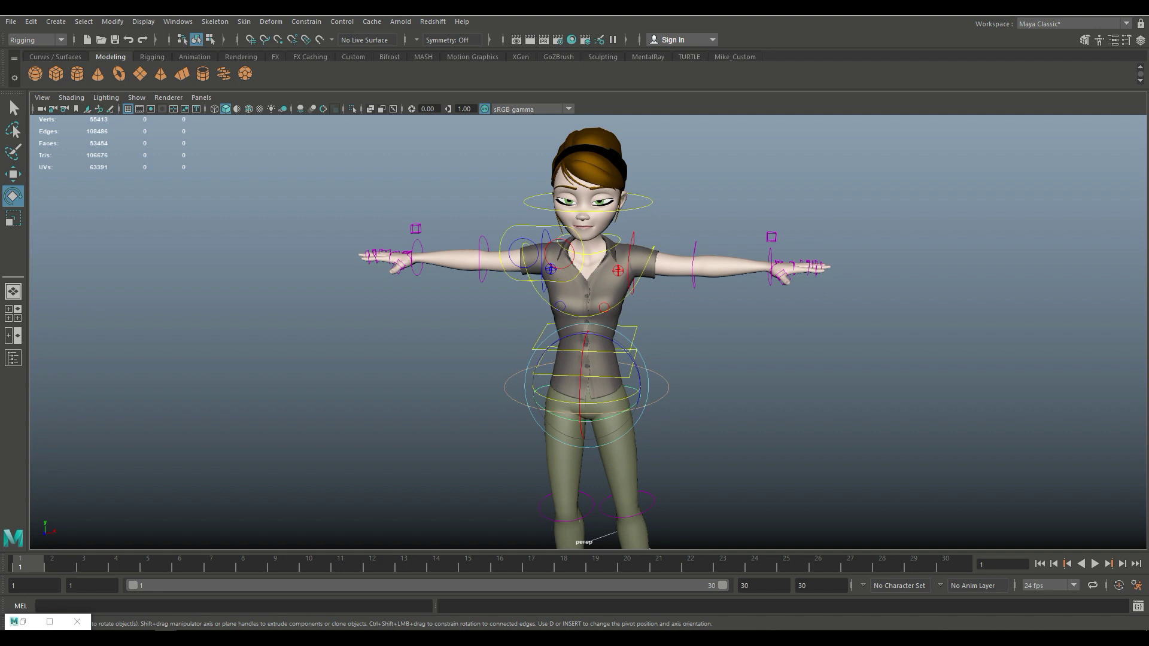
pyautogui.keyDown('alt'); pyautogui.moveTo(590, 332); pyautogui.dragTo(604, 366, button='middle'); pyautogui.keyUp('alt')
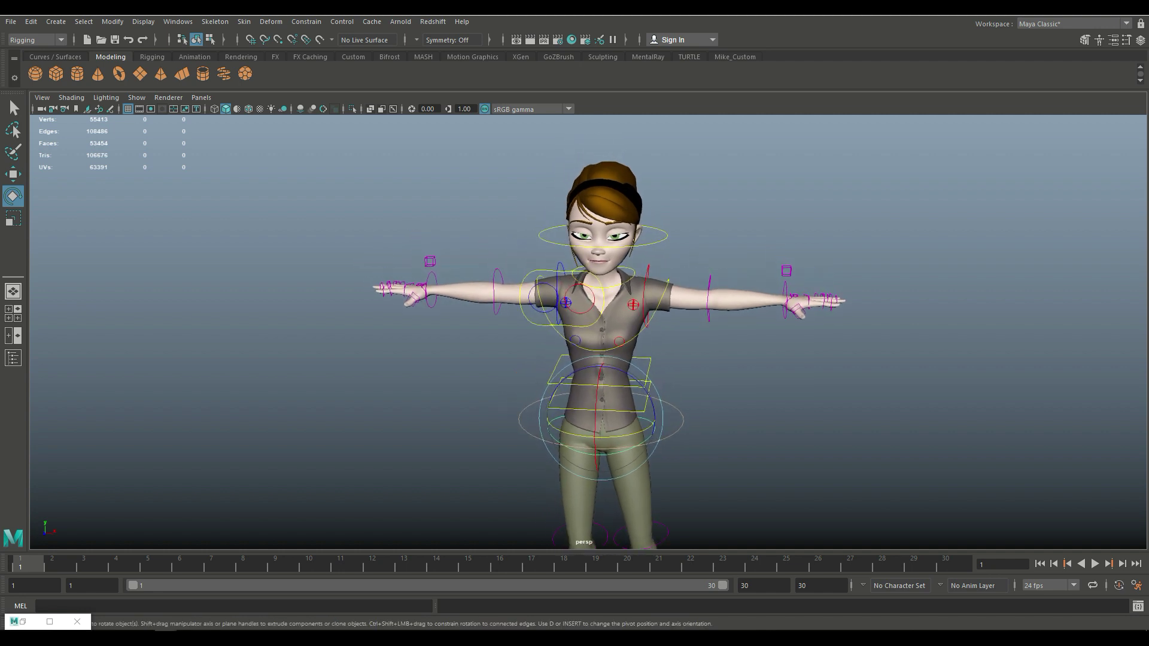
pyautogui.click(647, 322)
pyautogui.moveTo(675, 252); pyautogui.dragTo(565, 317)
# Step: Rotate the left elbow control to bend the forearm slightly, and check the arm from the front
pyautogui.scroll(3, 566, 317)
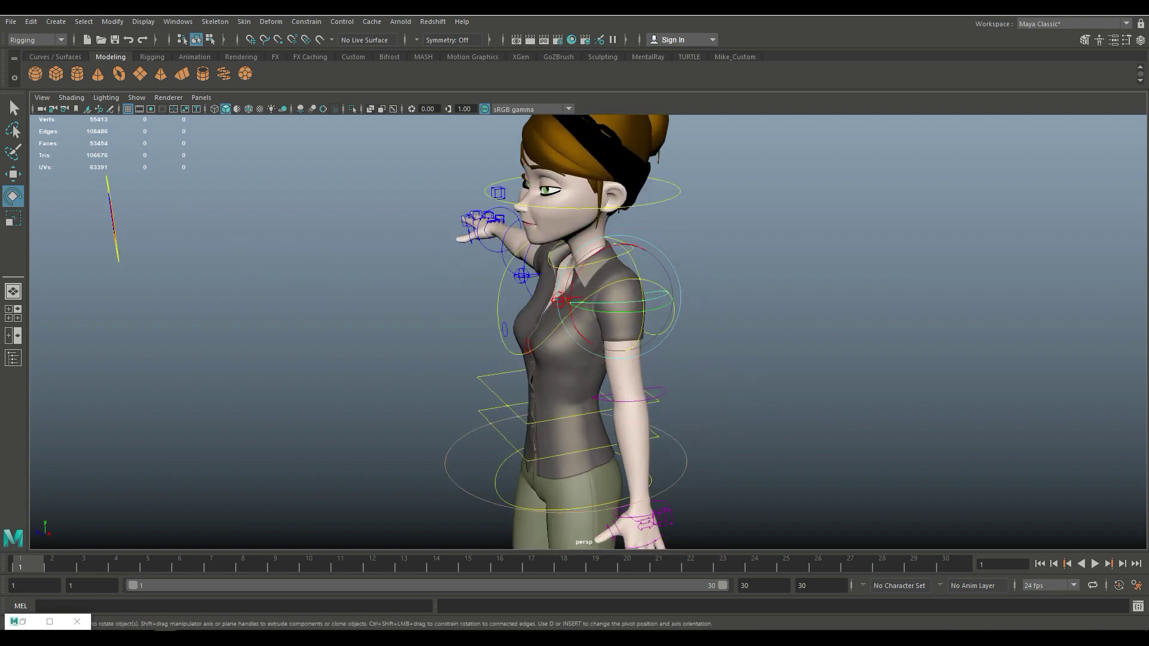
pyautogui.keyDown('alt'); pyautogui.moveTo(574, 359); pyautogui.dragTo(575, 287, button='middle'); pyautogui.keyUp('alt')
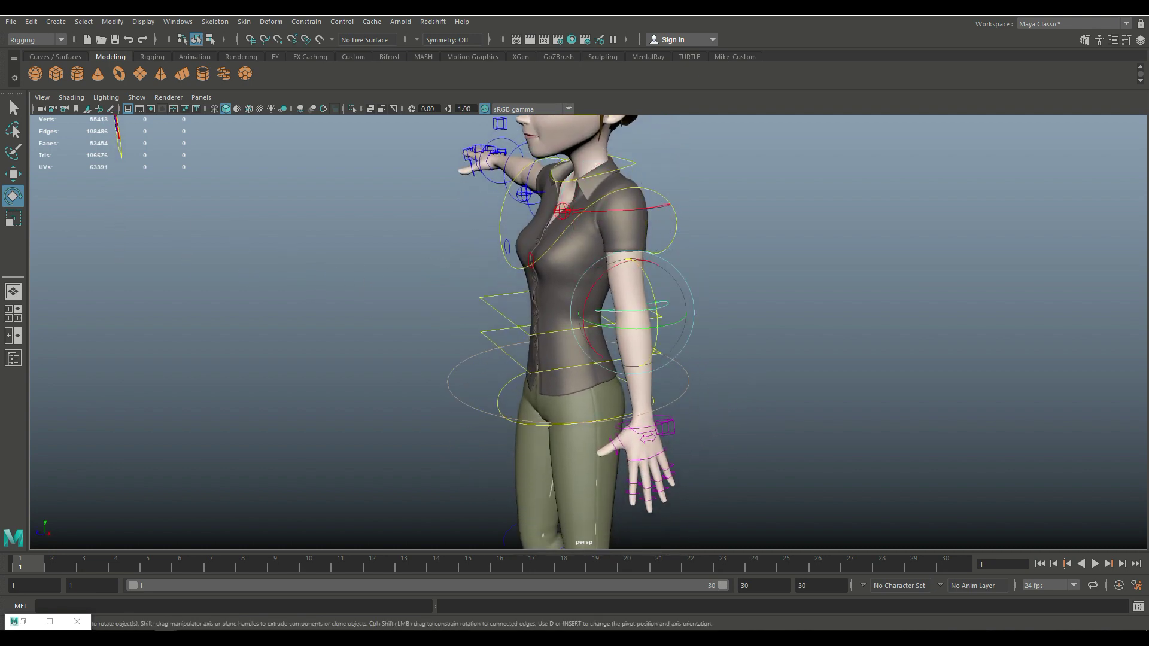
pyautogui.moveTo(587, 298)
pyautogui.mouseDown()
pyautogui.moveTo(591, 290)
pyautogui.moveTo(579, 305)
pyautogui.mouseUp()
pyautogui.keyDown('alt'); pyautogui.moveTo(584, 311); pyautogui.dragTo(667, 247, button='middle'); pyautogui.keyUp('alt')
pyautogui.moveTo(669, 254); pyautogui.dragTo(763, 289)
pyautogui.keyDown('alt'); pyautogui.moveTo(763, 289); pyautogui.dragTo(733, 401, button='middle'); pyautogui.keyUp('alt')
pyautogui.keyDown('alt'); pyautogui.moveTo(733, 401); pyautogui.dragTo(768, 402, button='right'); pyautogui.keyUp('alt')
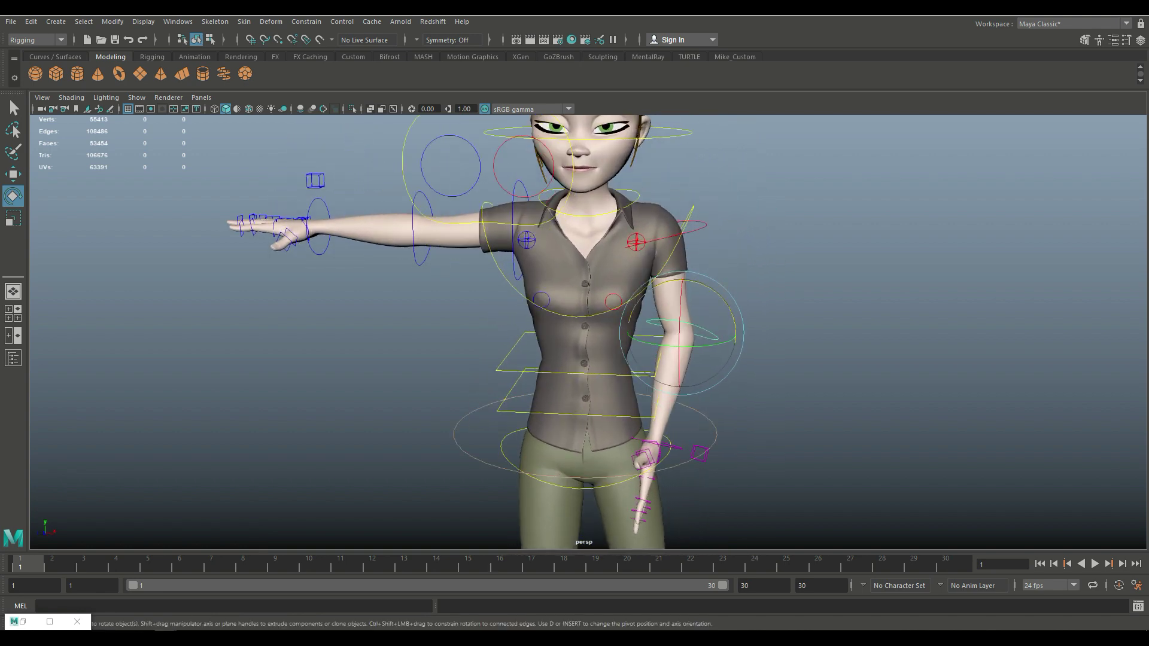
# Step: Swing the left upper arm out from the body and bend the elbow inward to bring the hand toward the hip
pyautogui.moveTo(709, 219); pyautogui.dragTo(685, 211)
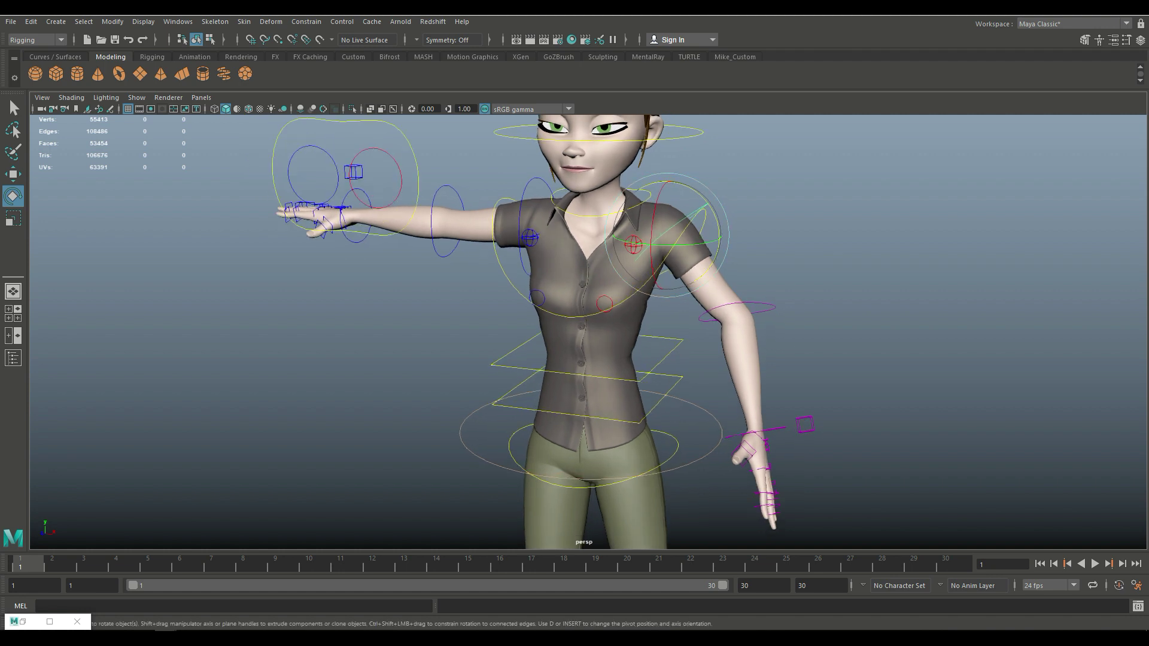
pyautogui.click(771, 308)
pyautogui.moveTo(786, 296); pyautogui.dragTo(788, 336)
pyautogui.scroll(3, 784, 337)
pyautogui.keyDown('alt'); pyautogui.moveTo(760, 383); pyautogui.dragTo(751, 245, button='middle'); pyautogui.keyUp('alt')
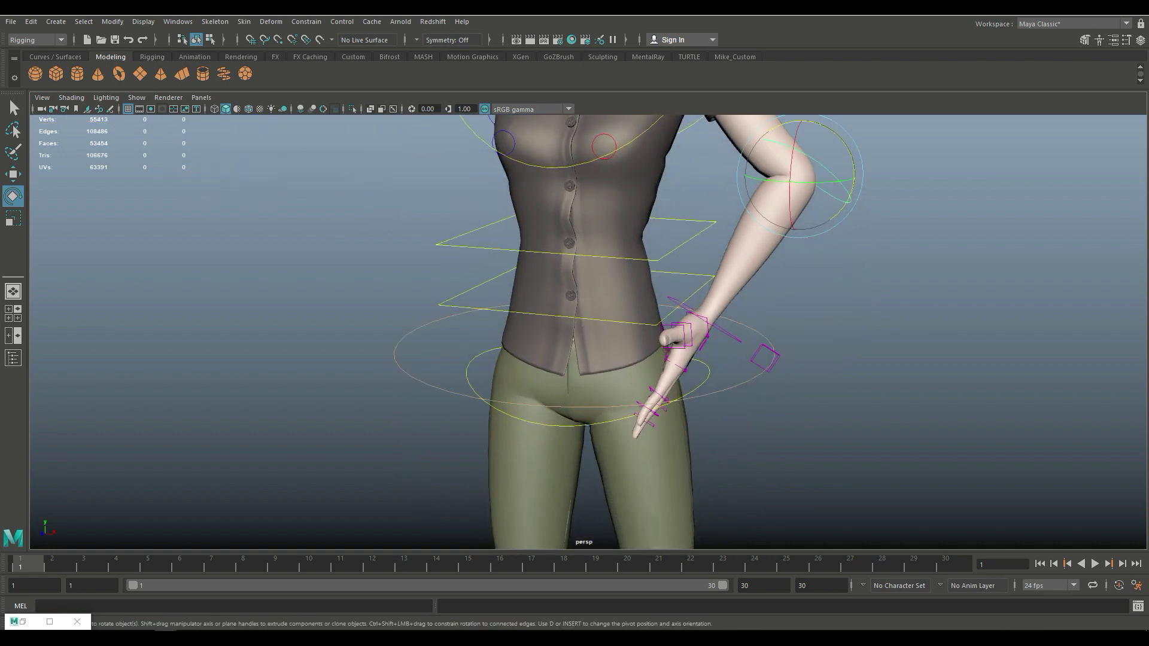
# Step: Rotate the left wrist control so the hand points down along the outside of the hip
pyautogui.keyDown('alt'); pyautogui.moveTo(751, 245); pyautogui.dragTo(703, 255); pyautogui.keyUp('alt')
pyautogui.click(736, 346)
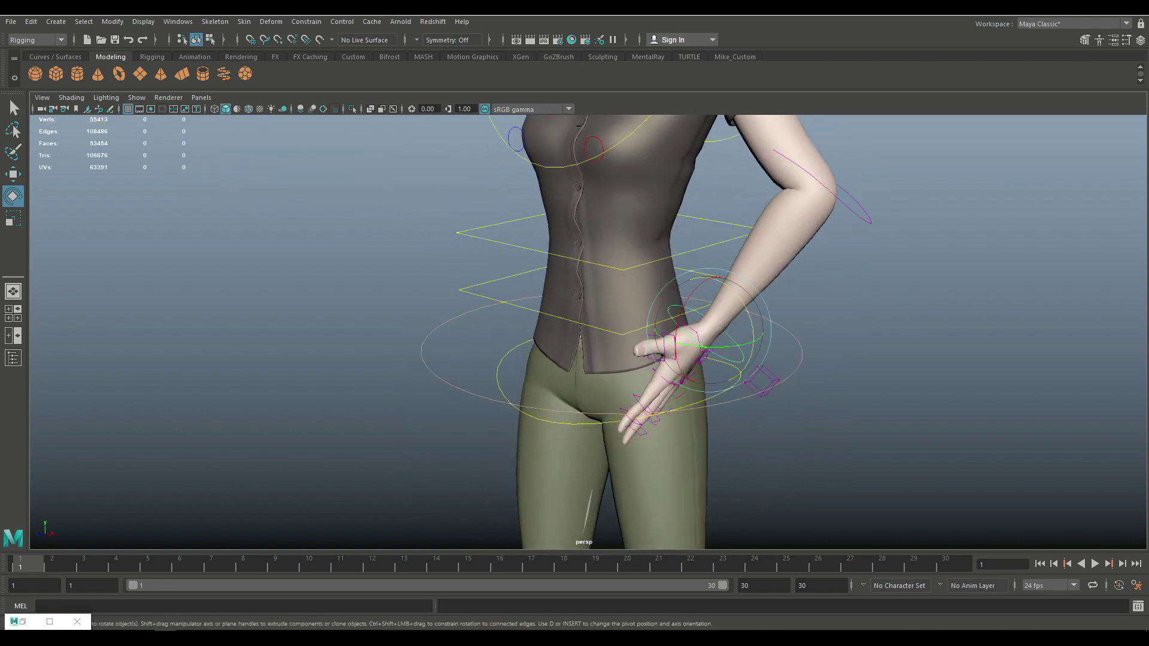
pyautogui.moveTo(752, 327); pyautogui.dragTo(804, 305)
pyautogui.keyDown('alt'); pyautogui.moveTo(805, 305); pyautogui.dragTo(802, 435, button='middle'); pyautogui.keyUp('alt')
pyautogui.keyDown('alt'); pyautogui.moveTo(802, 435); pyautogui.dragTo(838, 440, button='right'); pyautogui.keyUp('alt')
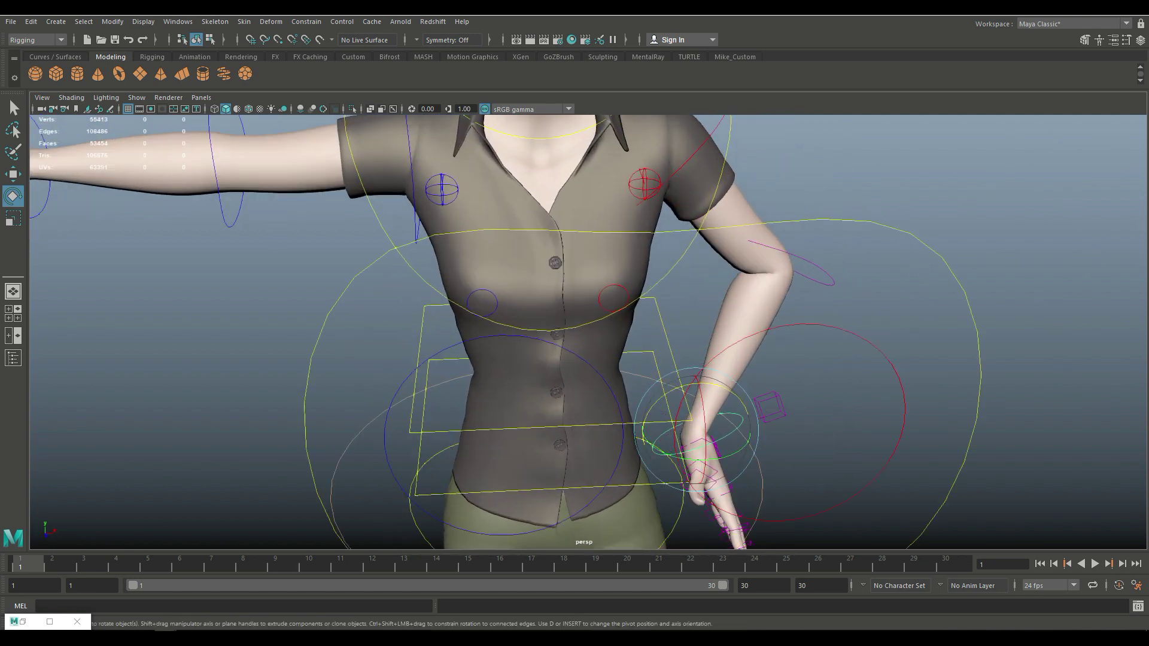
pyautogui.click(837, 440)
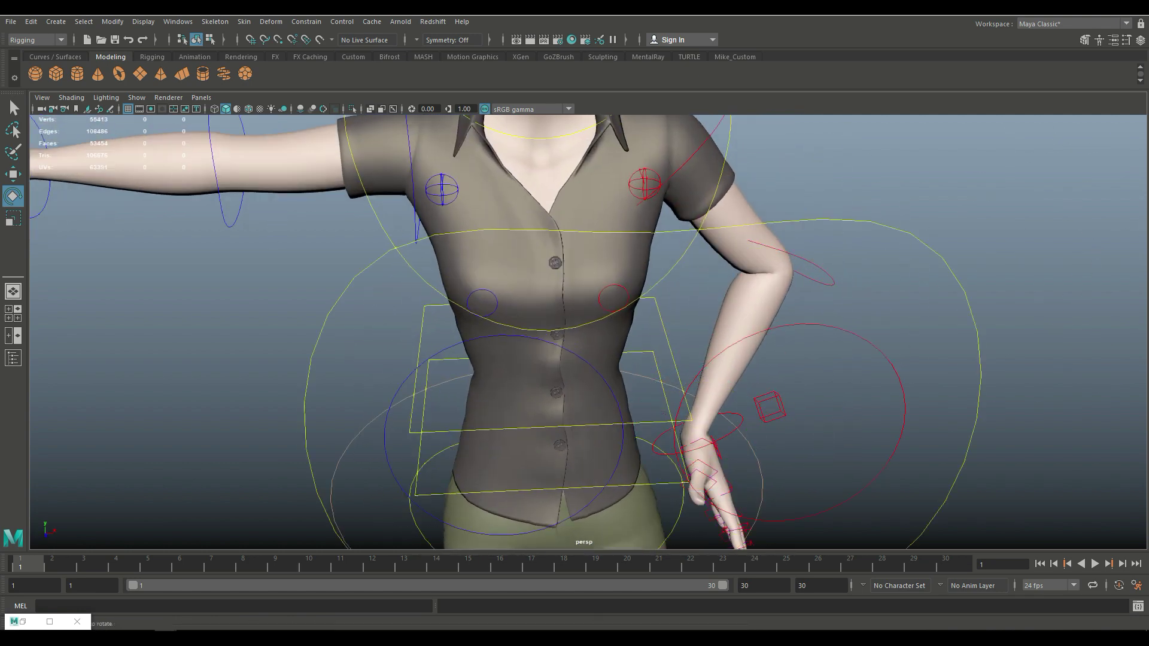
# Step: Rotate the left upper-arm control to refine how the arm sits beside the torso, judging it from the side
pyautogui.click(701, 148)
pyautogui.keyDown('alt'); pyautogui.moveTo(701, 147); pyautogui.dragTo(628, 150, button='right'); pyautogui.keyUp('alt')
pyautogui.keyDown('alt'); pyautogui.moveTo(628, 150); pyautogui.dragTo(581, 176); pyautogui.keyUp('alt')
pyautogui.moveTo(662, 178); pyautogui.dragTo(496, 183)
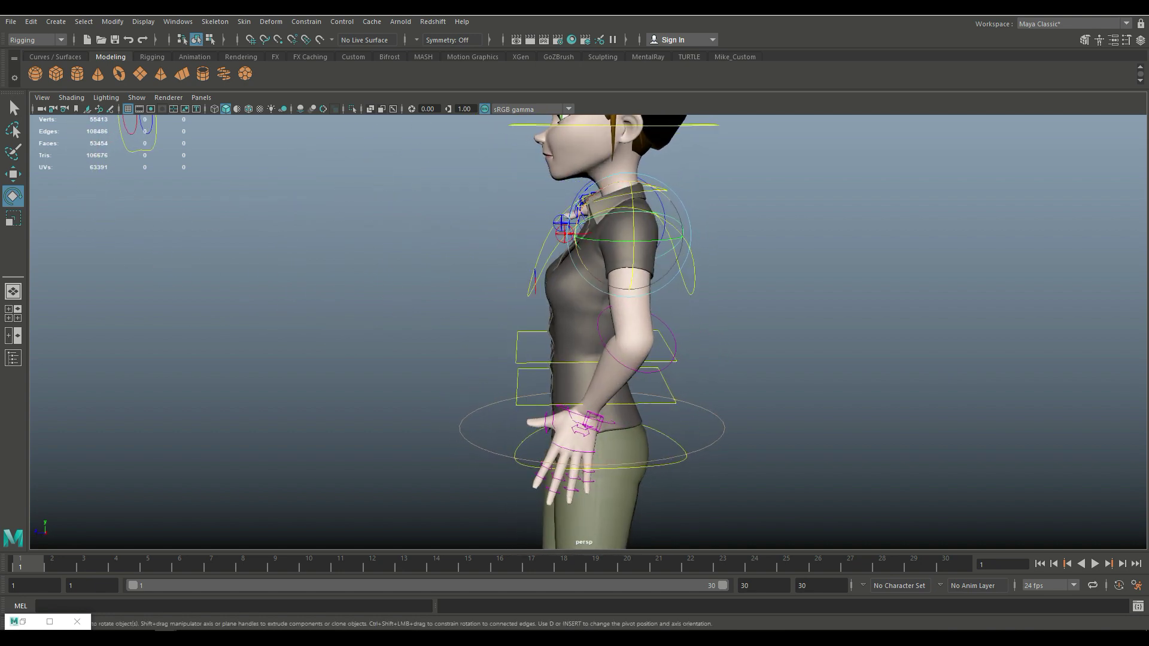
pyautogui.moveTo(587, 202); pyautogui.dragTo(652, 234)
pyautogui.keyDown('alt'); pyautogui.moveTo(652, 235); pyautogui.dragTo(724, 239, button='right'); pyautogui.keyUp('alt')
pyautogui.keyDown('alt'); pyautogui.moveTo(724, 239); pyautogui.dragTo(598, 144, button='middle'); pyautogui.keyUp('alt')
pyautogui.keyDown('alt'); pyautogui.moveTo(598, 143); pyautogui.dragTo(503, 136); pyautogui.keyUp('alt')
pyautogui.keyDown('alt'); pyautogui.moveTo(502, 137); pyautogui.dragTo(398, 133, button='right'); pyautogui.keyUp('alt')
pyautogui.moveTo(564, 211); pyautogui.dragTo(561, 210)
pyautogui.keyDown('alt'); pyautogui.moveTo(562, 210); pyautogui.dragTo(634, 213, button='right'); pyautogui.keyUp('alt')
pyautogui.keyDown('alt'); pyautogui.moveTo(634, 213); pyautogui.dragTo(730, 252); pyautogui.keyUp('alt')
pyautogui.keyDown('alt'); pyautogui.moveTo(729, 251); pyautogui.dragTo(819, 254, button='right'); pyautogui.keyUp('alt')
# Step: Rotate the middle joint control of the left pinky finger to bend it slightly
pyautogui.keyDown('alt'); pyautogui.moveTo(479, 335); pyautogui.dragTo(674, 183, button='middle'); pyautogui.keyUp('alt')
pyautogui.keyDown('alt'); pyautogui.moveTo(673, 183); pyautogui.dragTo(668, 159); pyautogui.keyUp('alt')
pyautogui.keyDown('alt'); pyautogui.moveTo(482, 183); pyautogui.dragTo(514, 257); pyautogui.keyUp('alt')
pyautogui.scroll(4, 514, 257)
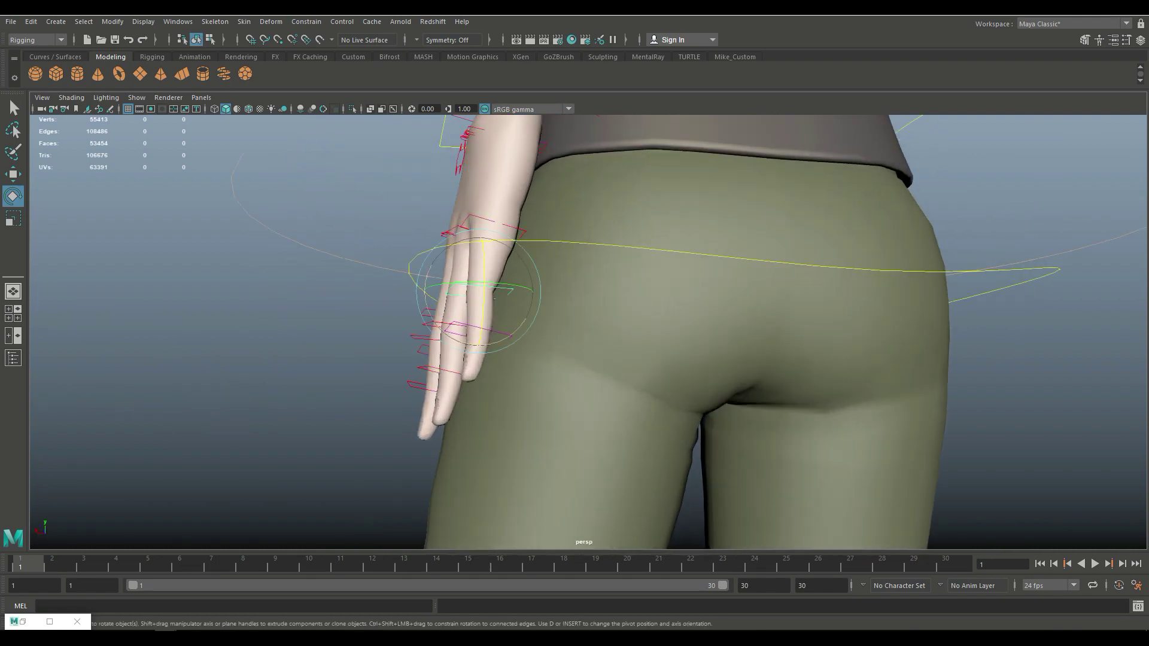
pyautogui.moveTo(431, 267); pyautogui.dragTo(429, 269)
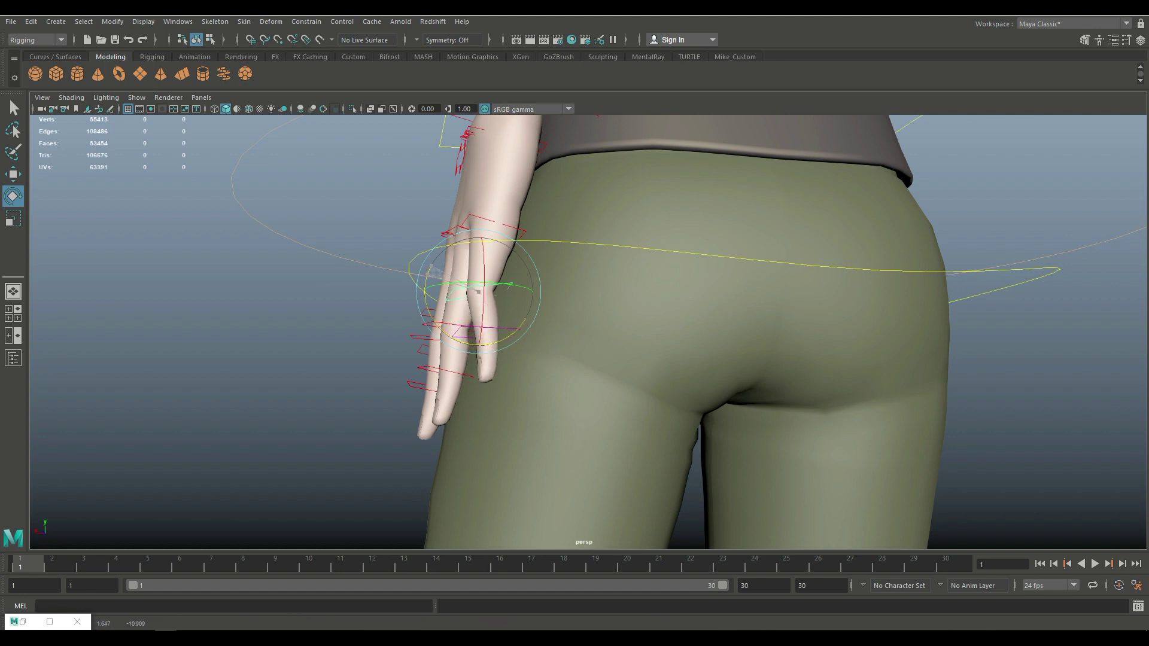
pyautogui.click(375, 293)
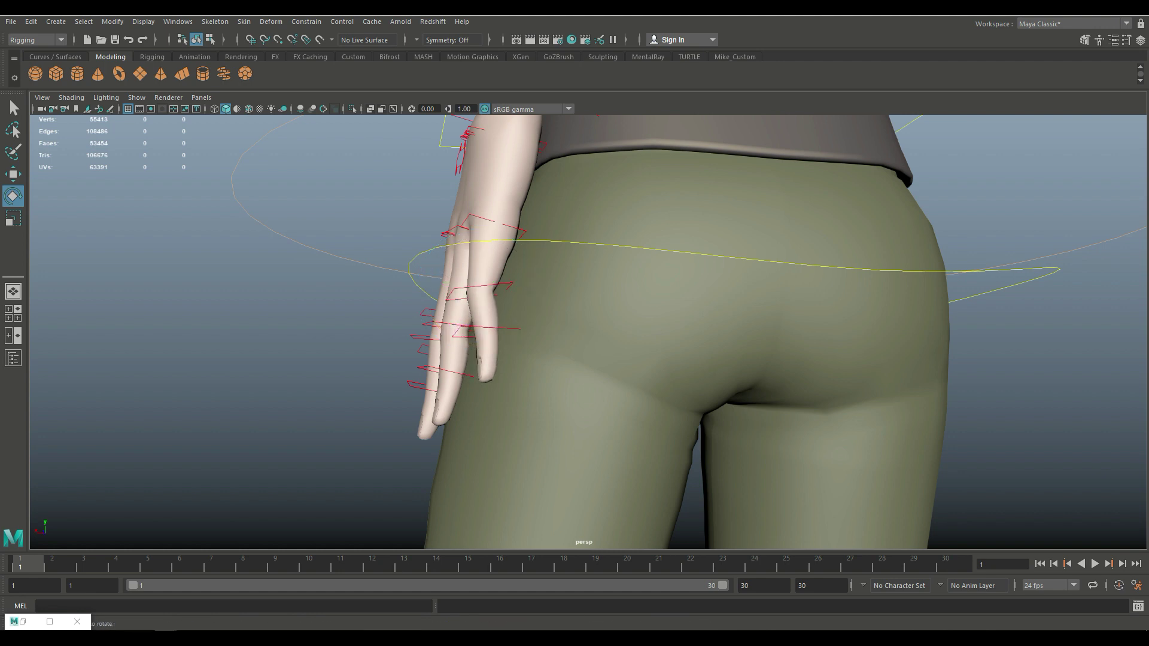
# Step: Rotate joint controls on the left hand's middle and index fingers to give the fingers a slight, natural bend
pyautogui.keyDown('alt'); pyautogui.moveTo(419, 269); pyautogui.dragTo(440, 306); pyautogui.keyUp('alt')
pyautogui.click(449, 328)
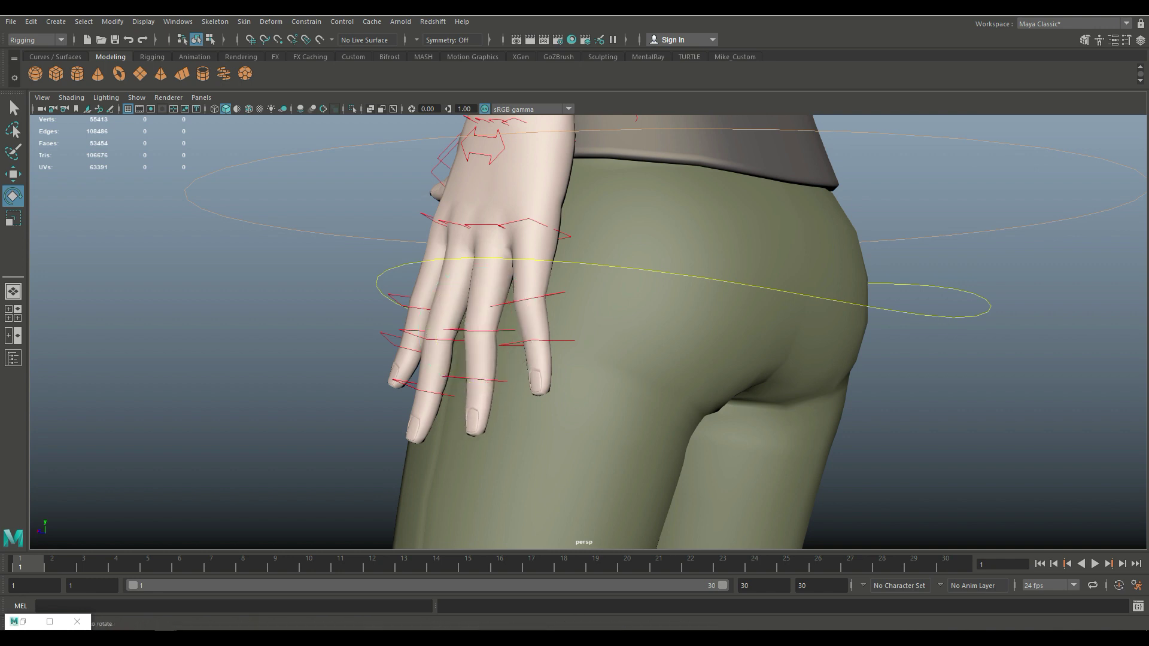
pyautogui.click(442, 339)
pyautogui.moveTo(392, 328); pyautogui.dragTo(676, 335)
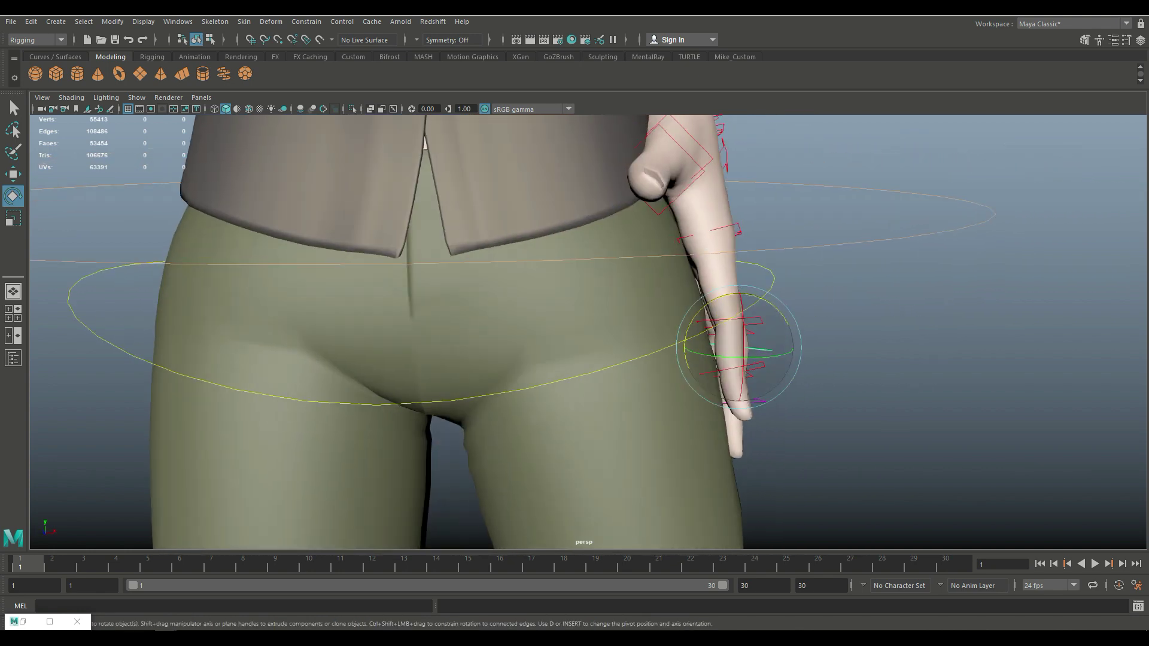
pyautogui.keyDown('alt'); pyautogui.moveTo(676, 335); pyautogui.dragTo(796, 348, button='right'); pyautogui.keyUp('alt')
pyautogui.click(916, 353)
pyautogui.click(862, 384)
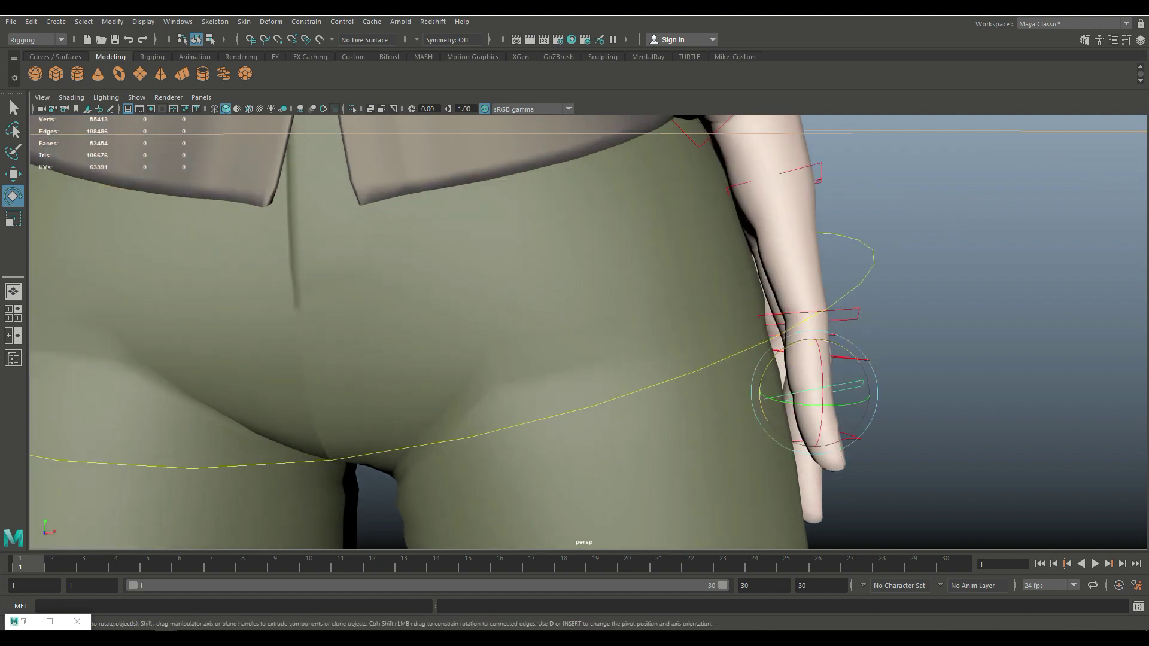
pyautogui.moveTo(854, 357); pyautogui.dragTo(850, 395)
pyautogui.click(915, 371)
pyautogui.click(772, 392)
pyautogui.keyDown('alt'); pyautogui.moveTo(772, 391); pyautogui.dragTo(853, 380); pyautogui.keyUp('alt')
pyautogui.moveTo(834, 281); pyautogui.dragTo(836, 279)
pyautogui.click(933, 359)
pyautogui.scroll(-5, 915, 359)
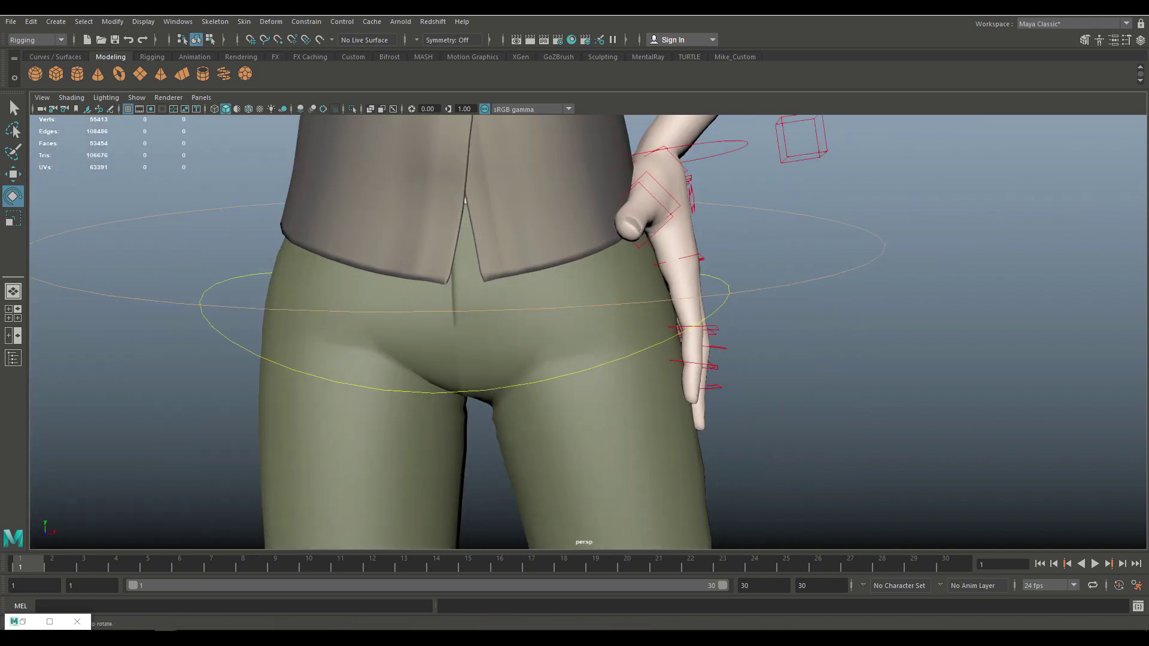
# Step: Rotate the left thumb's control to spread the thumb away from the palm toward the front of the hip
pyautogui.keyDown('alt'); pyautogui.moveTo(897, 359); pyautogui.dragTo(853, 368); pyautogui.keyUp('alt')
pyautogui.scroll(3, 855, 329)
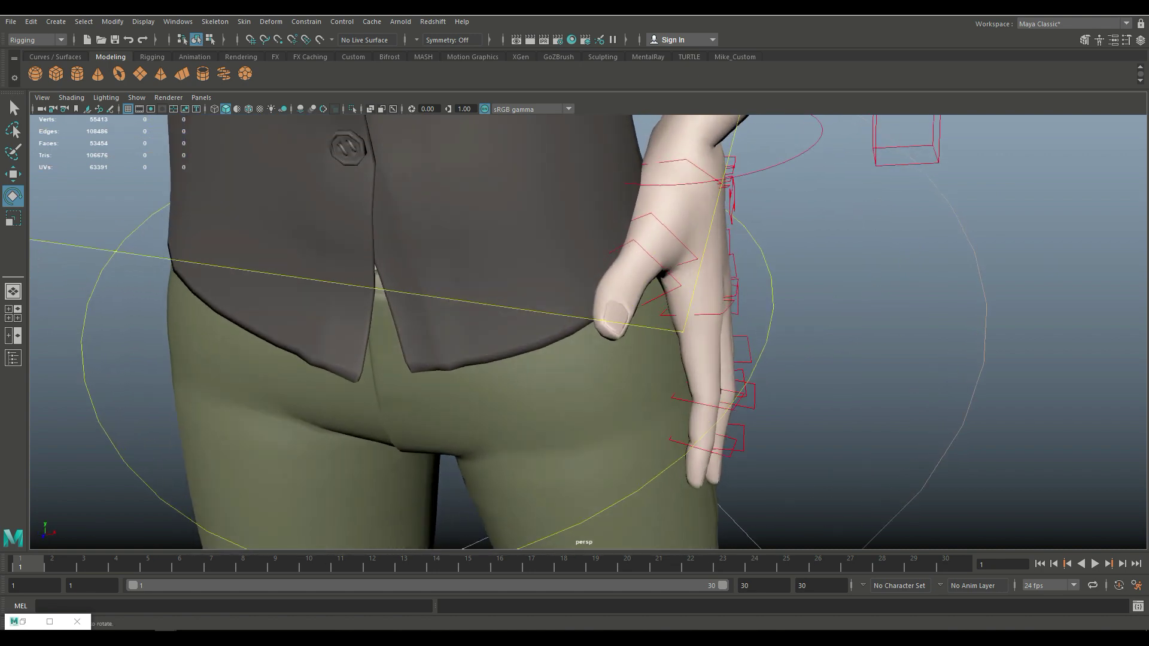
pyautogui.click(663, 295)
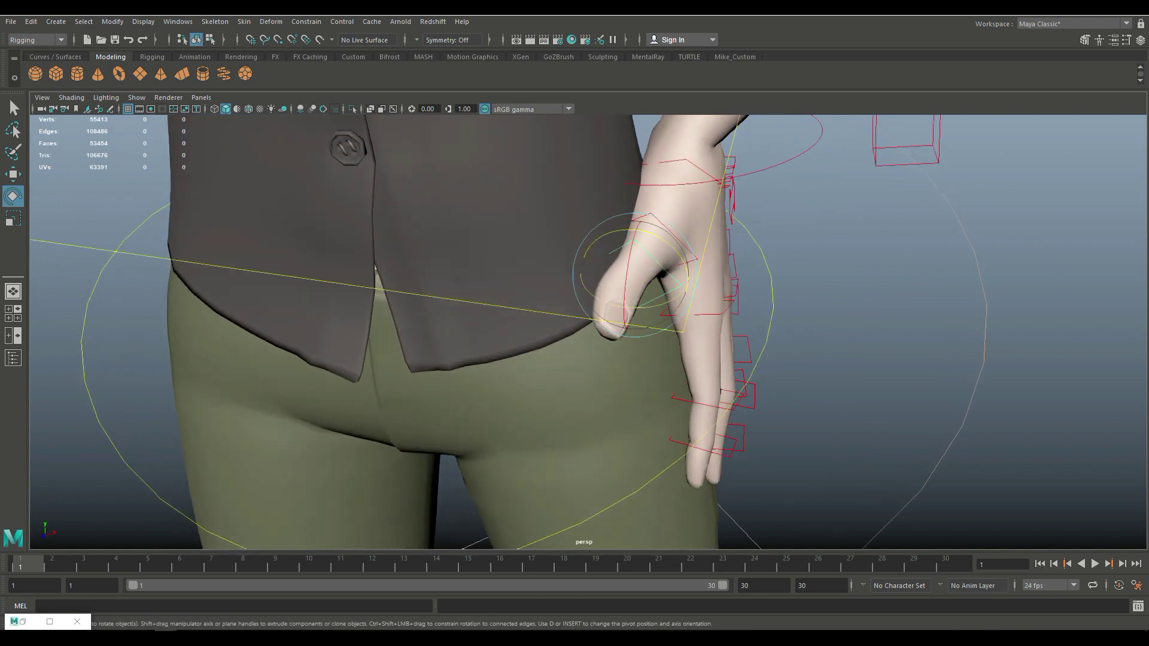
pyautogui.moveTo(653, 306); pyautogui.dragTo(646, 308)
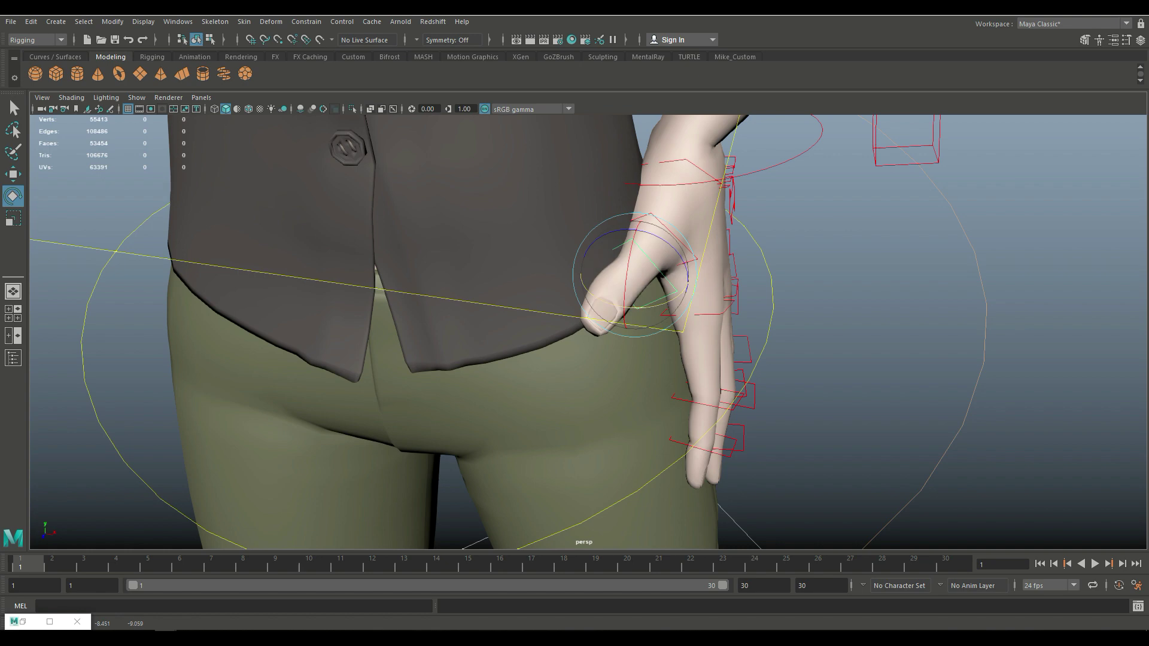
pyautogui.keyDown('alt'); pyautogui.moveTo(645, 307); pyautogui.dragTo(708, 326); pyautogui.keyUp('alt')
pyautogui.moveTo(721, 261); pyautogui.dragTo(605, 267)
pyautogui.moveTo(551, 295); pyautogui.dragTo(589, 236)
pyautogui.keyDown('alt'); pyautogui.moveTo(588, 191); pyautogui.dragTo(566, 404, button='middle'); pyautogui.keyUp('alt')
pyautogui.scroll(-1, 566, 404)
pyautogui.moveTo(539, 367); pyautogui.dragTo(540, 361)
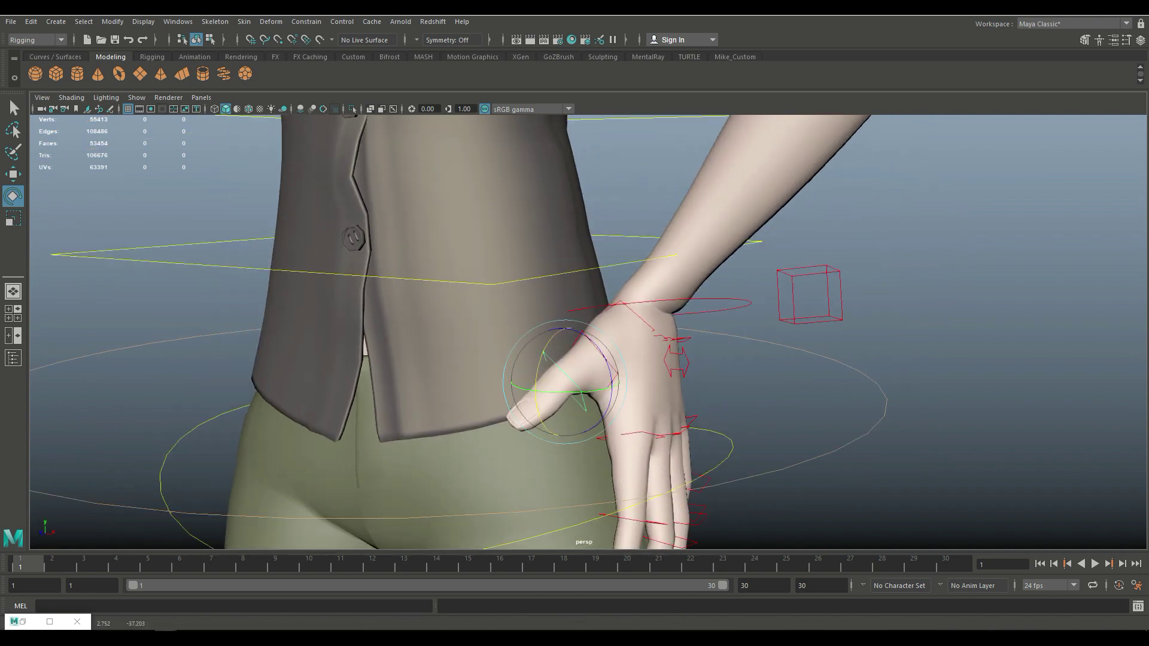
# Step: Examine the overall pose from several angles and distances, ending on the head and shoulders
pyautogui.scroll(-7, 588, 332)
pyautogui.keyDown('alt'); pyautogui.moveTo(599, 335); pyautogui.dragTo(691, 428); pyautogui.keyUp('alt')
pyautogui.scroll(-4, 589, 347)
pyautogui.scroll(3, 695, 364)
pyautogui.scroll(1, 695, 364)
pyautogui.scroll(-4, 695, 364)
pyautogui.scroll(3, 691, 427)
pyautogui.keyDown('alt'); pyautogui.moveTo(690, 427); pyautogui.dragTo(746, 529, button='middle'); pyautogui.keyUp('alt')
pyautogui.keyDown('alt'); pyautogui.moveTo(746, 529); pyautogui.dragTo(667, 464); pyautogui.keyUp('alt')
pyautogui.keyDown('alt'); pyautogui.moveTo(667, 371); pyautogui.dragTo(681, 512, button='middle'); pyautogui.keyUp('alt')
pyautogui.scroll(3, 680, 512)
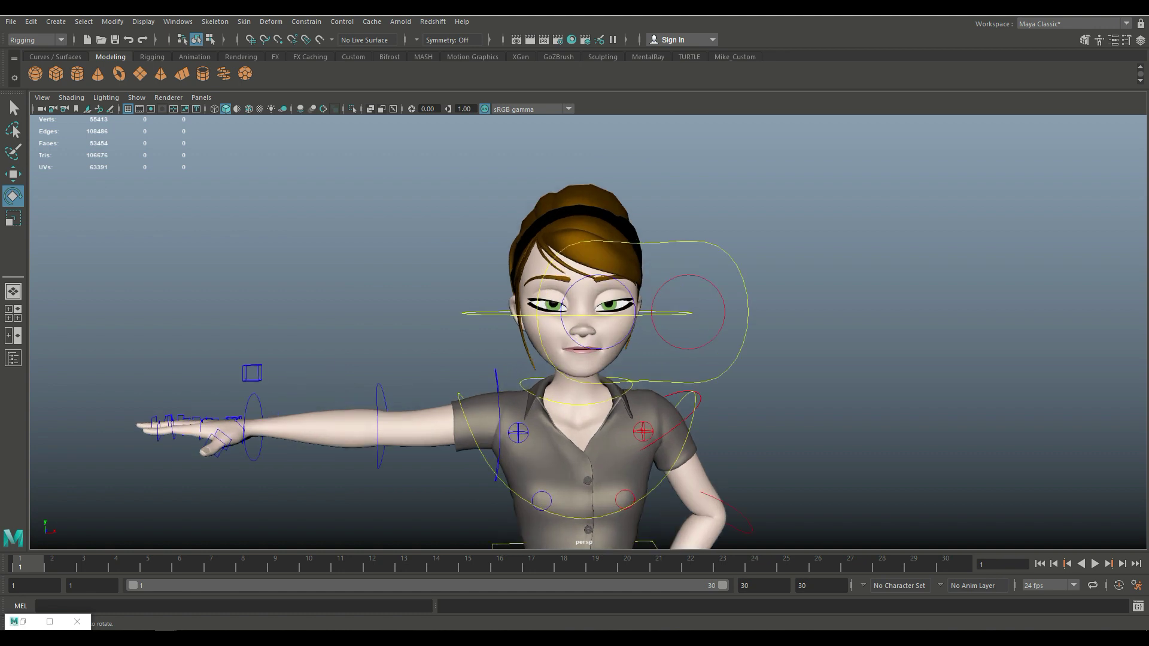
# Step: Rotate the head control to turn and tilt the head slightly
pyautogui.keyDown('alt'); pyautogui.moveTo(681, 512); pyautogui.dragTo(677, 546); pyautogui.keyUp('alt')
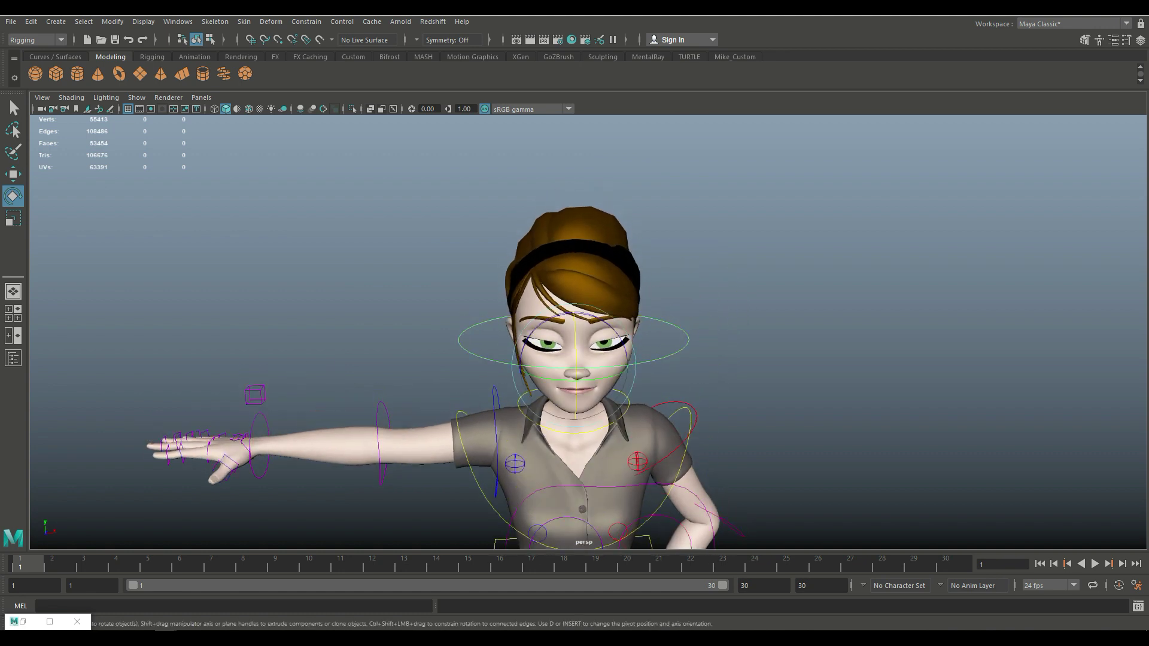
pyautogui.moveTo(604, 321); pyautogui.dragTo(531, 328)
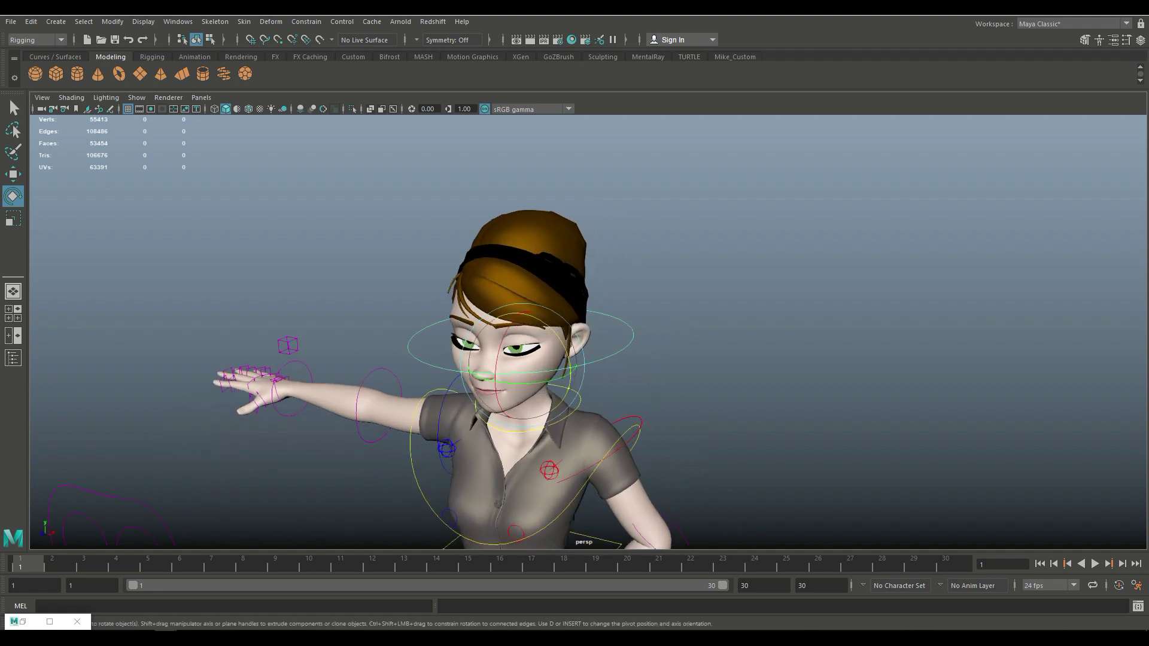
pyautogui.click(694, 287)
pyautogui.click(631, 325)
pyautogui.moveTo(551, 380); pyautogui.dragTo(668, 352)
pyautogui.scroll(-4, 550, 381)
pyautogui.scroll(4, 668, 352)
pyautogui.keyDown('alt'); pyautogui.moveTo(667, 353); pyautogui.dragTo(709, 261, button='middle'); pyautogui.keyUp('alt')
pyautogui.keyDown('alt'); pyautogui.moveTo(708, 261); pyautogui.dragTo(742, 293); pyautogui.keyUp('alt')
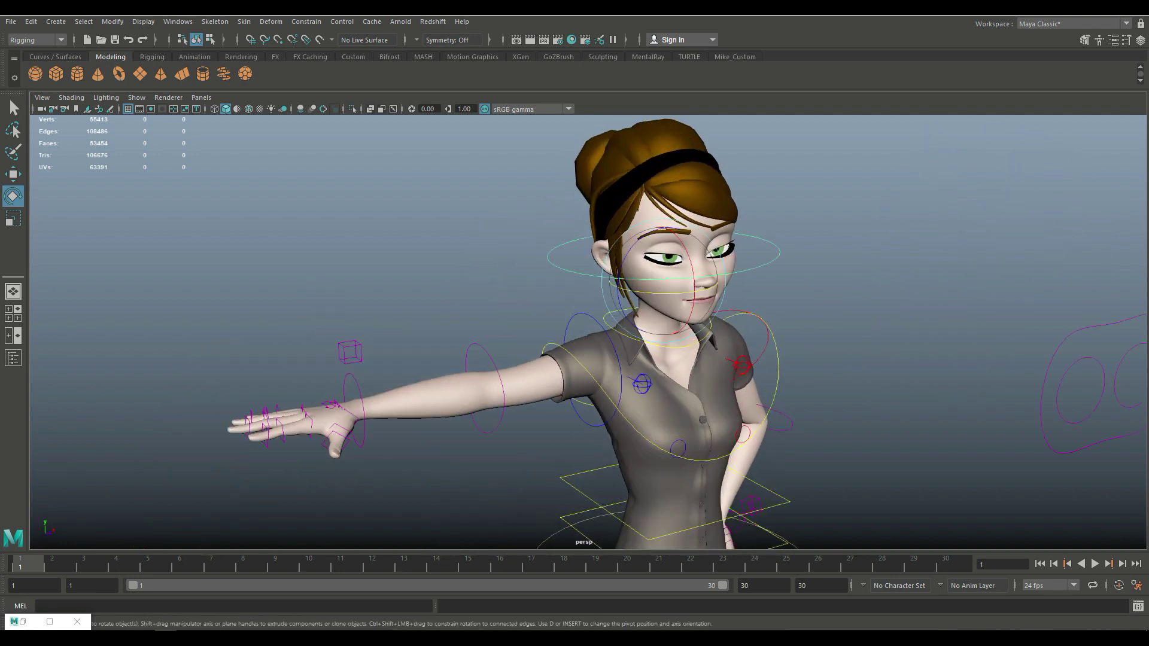
pyautogui.hotkey('ctrl', 'z')
# Step: Raise the character's right upper arm and bend the elbow so the forearm points upward beside the head
pyautogui.moveTo(557, 337); pyautogui.dragTo(585, 321)
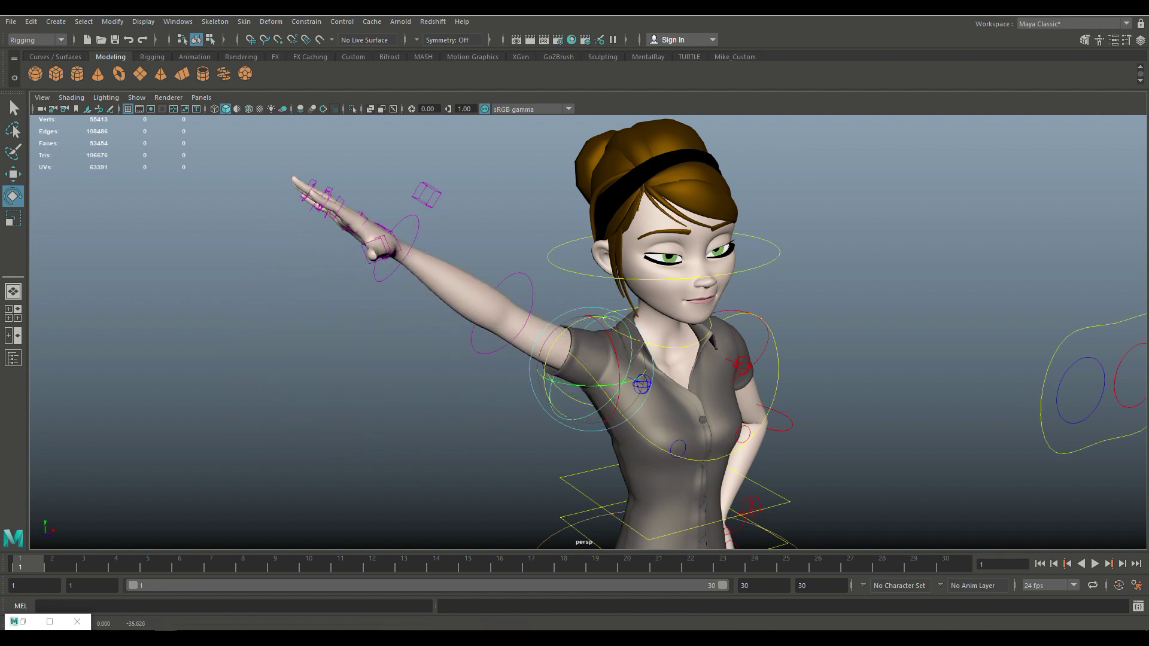
pyautogui.click(531, 309)
pyautogui.moveTo(485, 328); pyautogui.dragTo(554, 315)
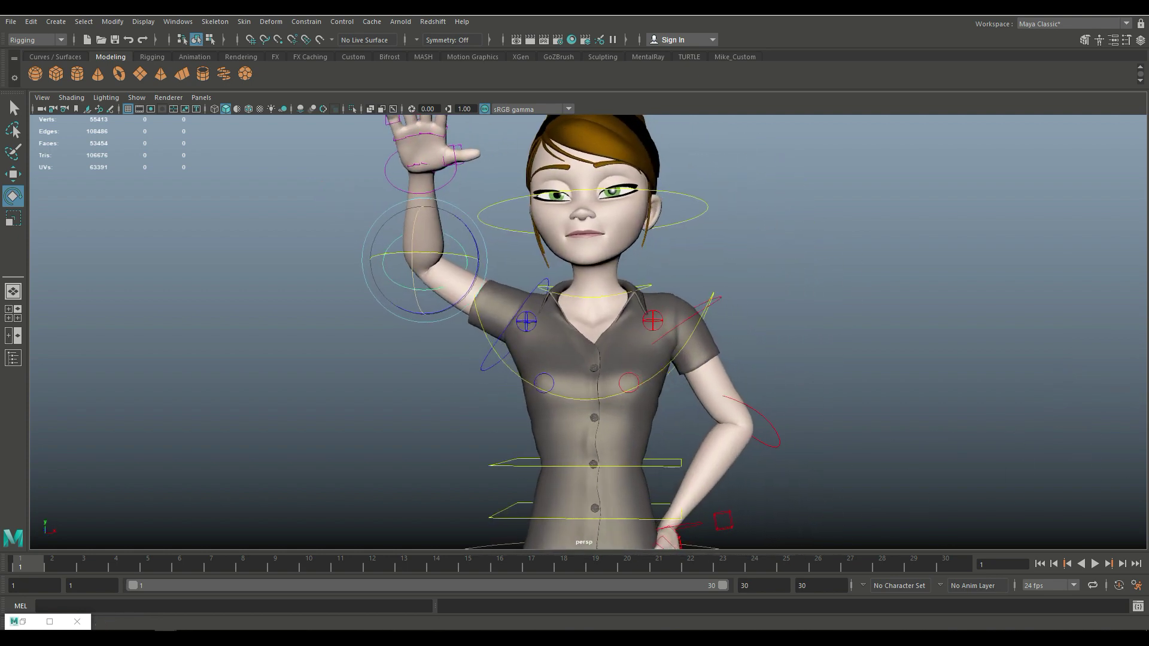
pyautogui.moveTo(575, 323)
pyautogui.keyDown('alt'); pyautogui.mouseDown()
pyautogui.moveTo(604, 395)
pyautogui.moveTo(593, 371)
pyautogui.moveTo(664, 372)
pyautogui.mouseUp(); pyautogui.keyUp('alt')
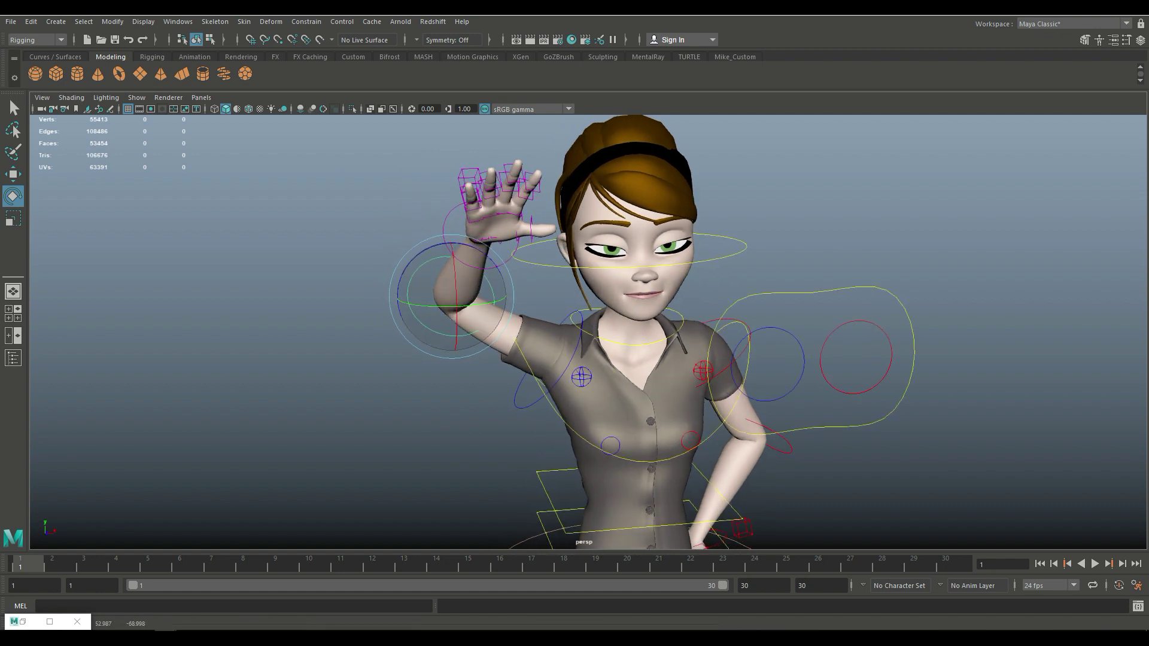
# Step: Rotate the right wrist control to angle the raised hand toward the face
pyautogui.click(445, 220)
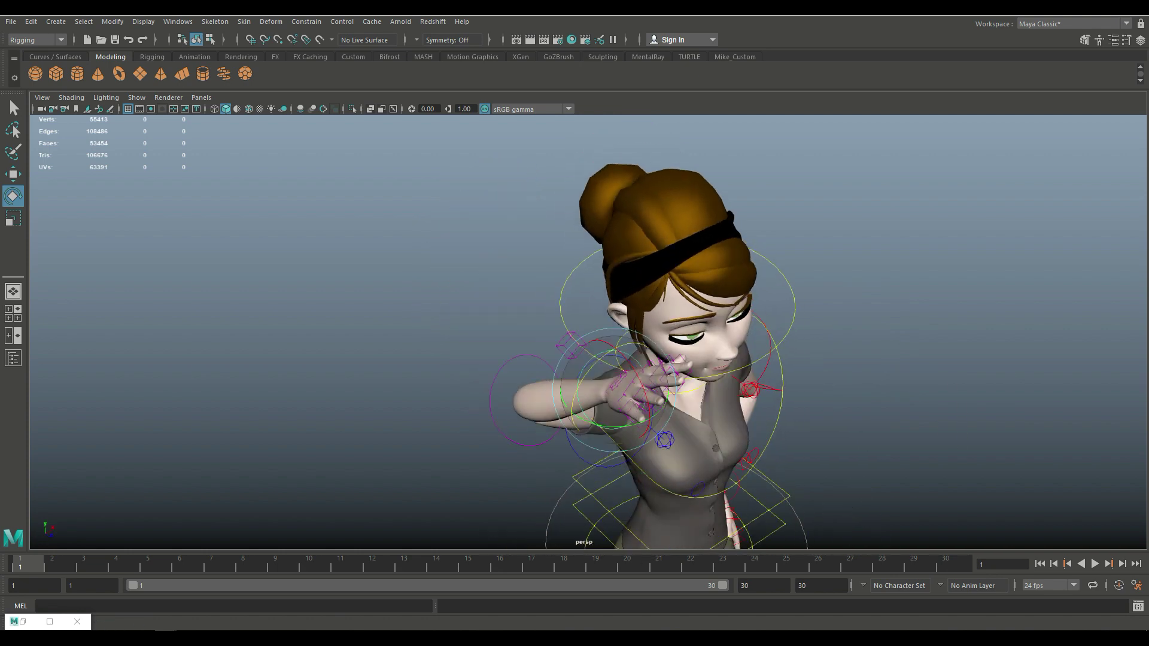
pyautogui.scroll(3, 664, 347)
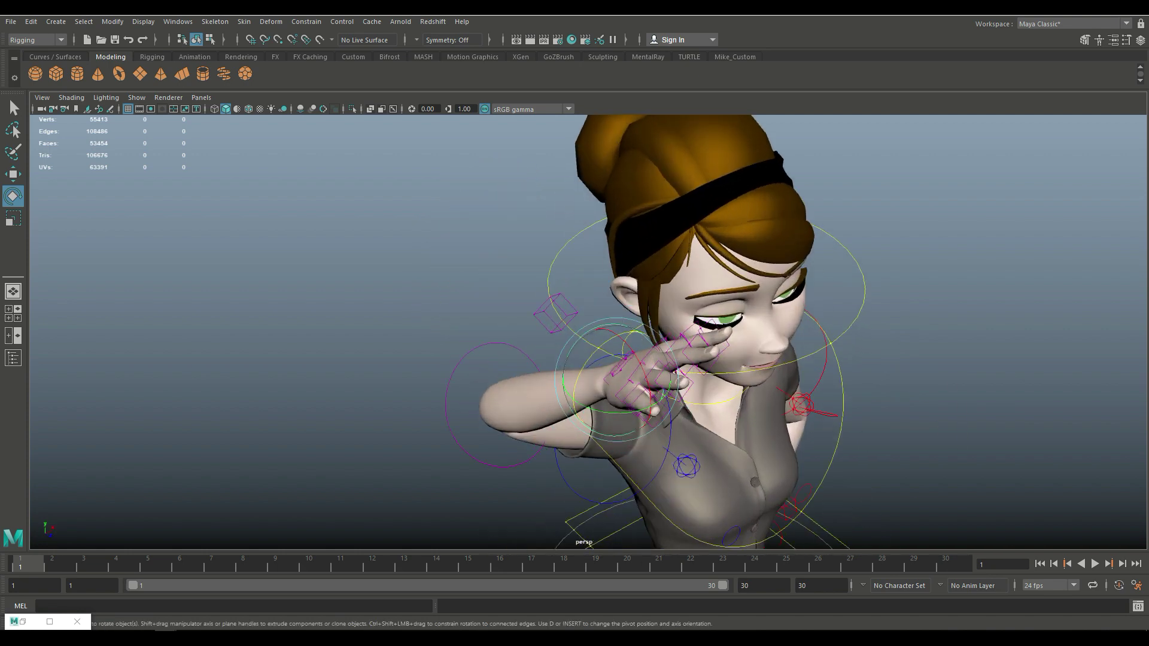
pyautogui.keyDown('alt'); pyautogui.moveTo(676, 359); pyautogui.dragTo(506, 326, button='middle'); pyautogui.keyUp('alt')
pyautogui.moveTo(383, 367); pyautogui.dragTo(447, 351)
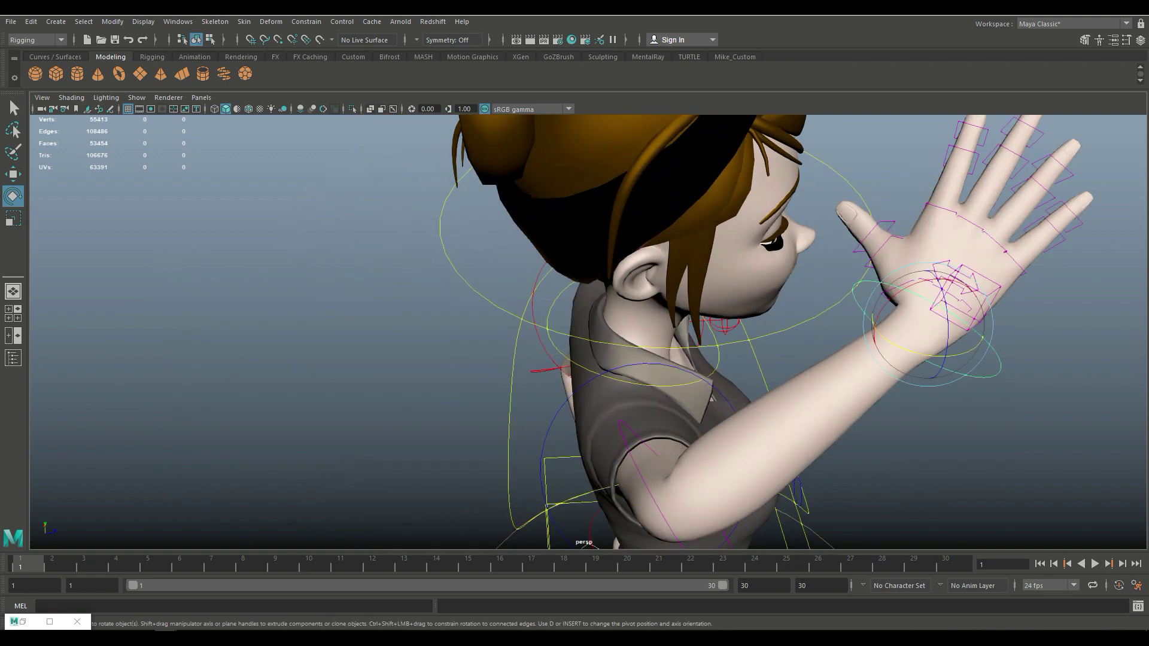
pyautogui.keyDown('alt'); pyautogui.moveTo(898, 335); pyautogui.dragTo(648, 406, button='middle'); pyautogui.keyUp('alt')
# Step: Rotate the base knuckles of the right hand's pinky and index fingers to bring them closer to the neighbouring fingers
pyautogui.click(743, 344)
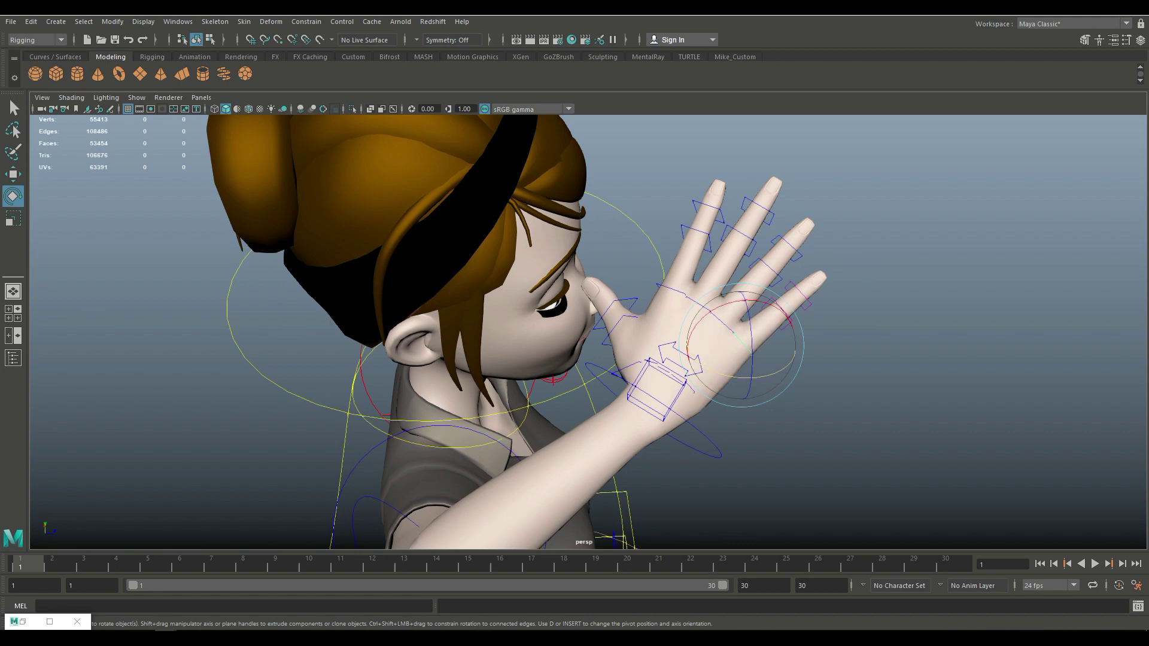
pyautogui.moveTo(774, 373); pyautogui.dragTo(775, 374)
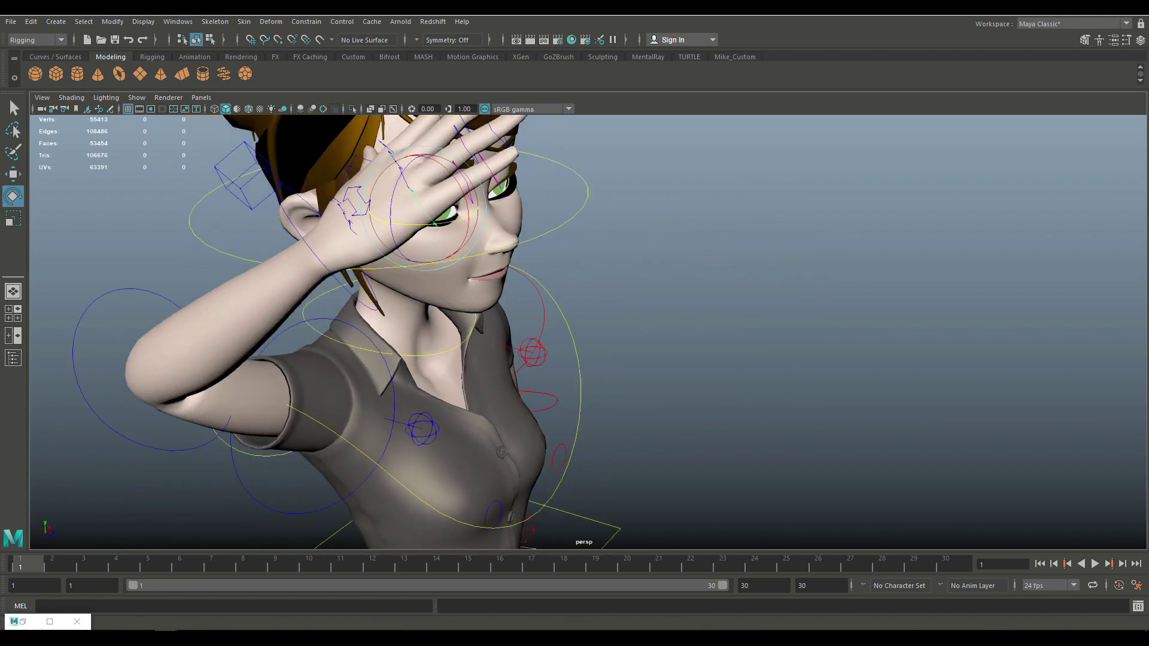
pyautogui.keyDown('alt'); pyautogui.moveTo(538, 299); pyautogui.dragTo(694, 359); pyautogui.keyUp('alt')
pyautogui.click(771, 325)
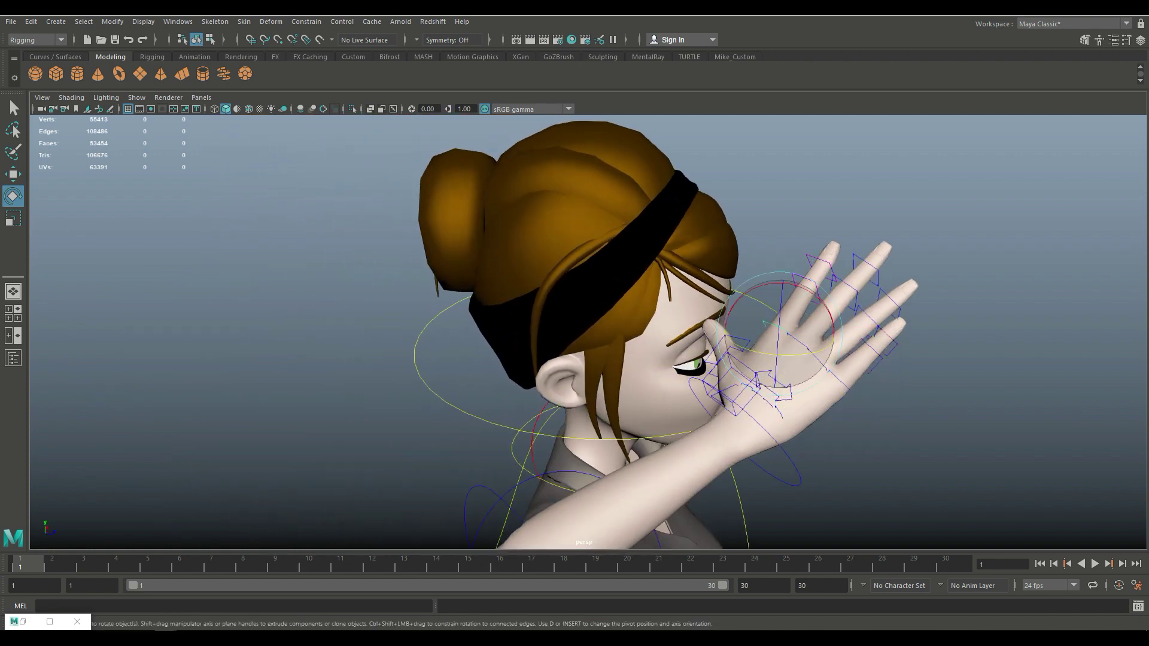
pyautogui.moveTo(811, 353); pyautogui.dragTo(790, 355)
pyautogui.scroll(4, 789, 355)
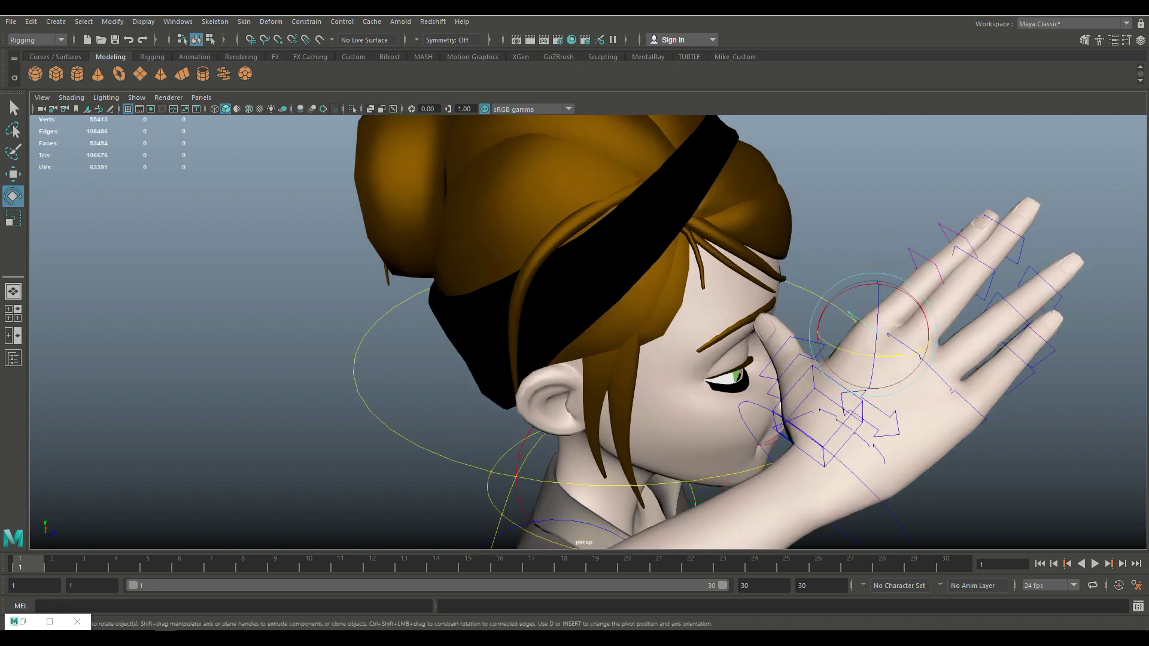
# Step: Rotate the base knuckles of the right hand's ring and pinky fingers to reduce the spread between them
pyautogui.click(936, 376)
pyautogui.moveTo(963, 404); pyautogui.dragTo(879, 388)
pyautogui.keyDown('alt'); pyautogui.moveTo(878, 388); pyautogui.dragTo(916, 389, button='right'); pyautogui.keyUp('alt')
pyautogui.click(727, 375)
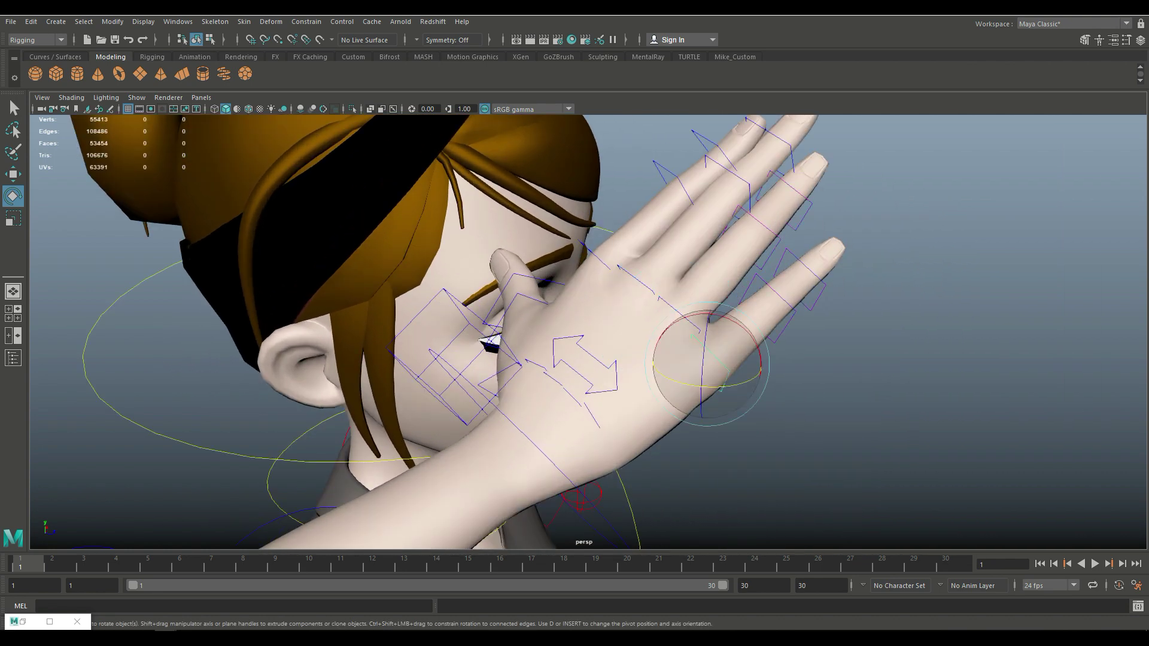
pyautogui.moveTo(731, 386); pyautogui.dragTo(745, 382)
# Step: Rotate the middle joint of the right index finger to bend it inward beside the neighbouring fingers
pyautogui.keyDown('alt'); pyautogui.moveTo(745, 383); pyautogui.dragTo(598, 384); pyautogui.keyUp('alt')
pyautogui.keyDown('alt'); pyautogui.moveTo(598, 384); pyautogui.dragTo(892, 493, button='middle'); pyautogui.keyUp('alt')
pyautogui.keyDown('alt'); pyautogui.moveTo(892, 493); pyautogui.dragTo(928, 494, button='right'); pyautogui.keyUp('alt')
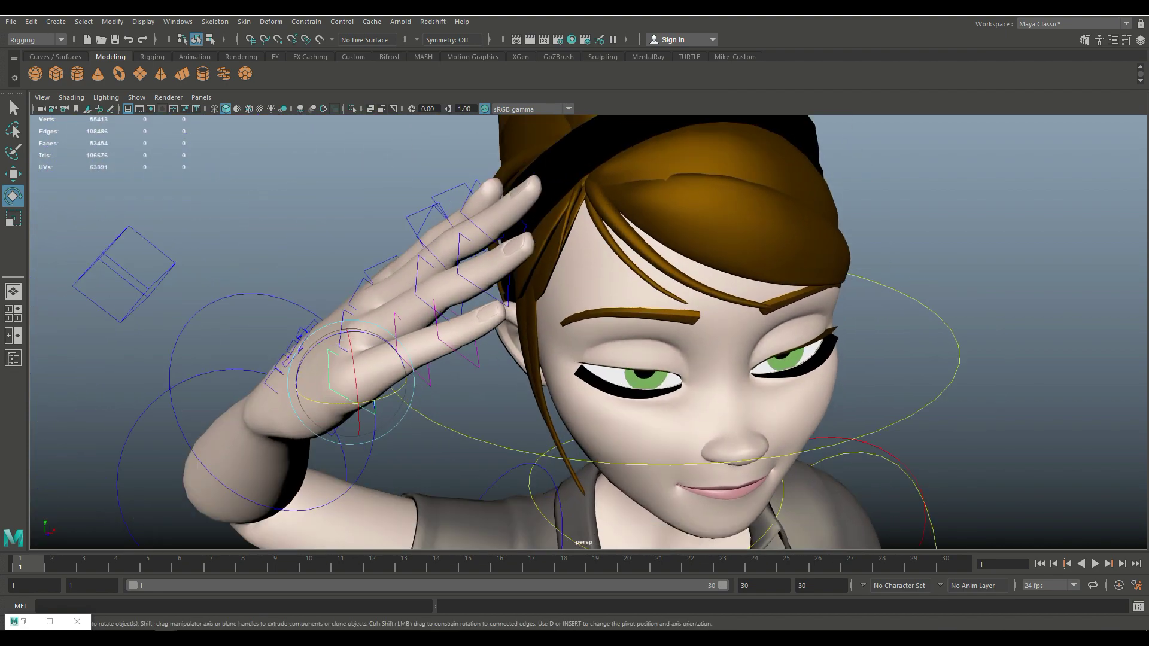
pyautogui.keyDown('alt'); pyautogui.moveTo(927, 494); pyautogui.dragTo(1062, 496); pyautogui.keyUp('alt')
pyautogui.keyDown('alt'); pyautogui.moveTo(718, 353); pyautogui.dragTo(694, 354); pyautogui.keyUp('alt')
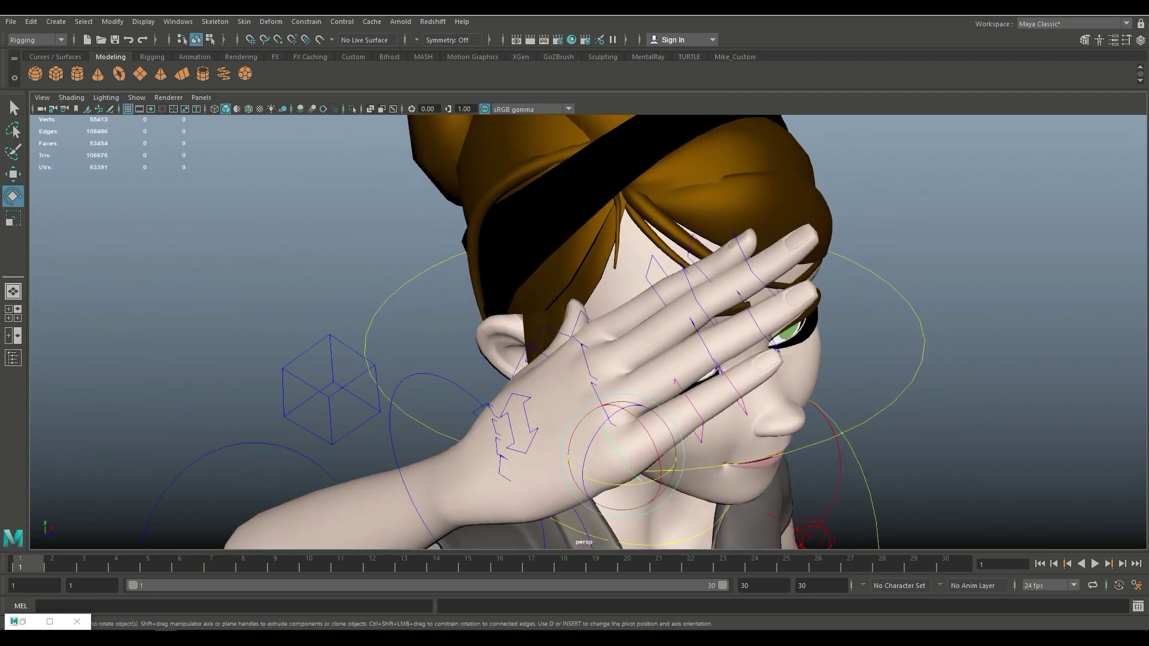
pyautogui.click(693, 407)
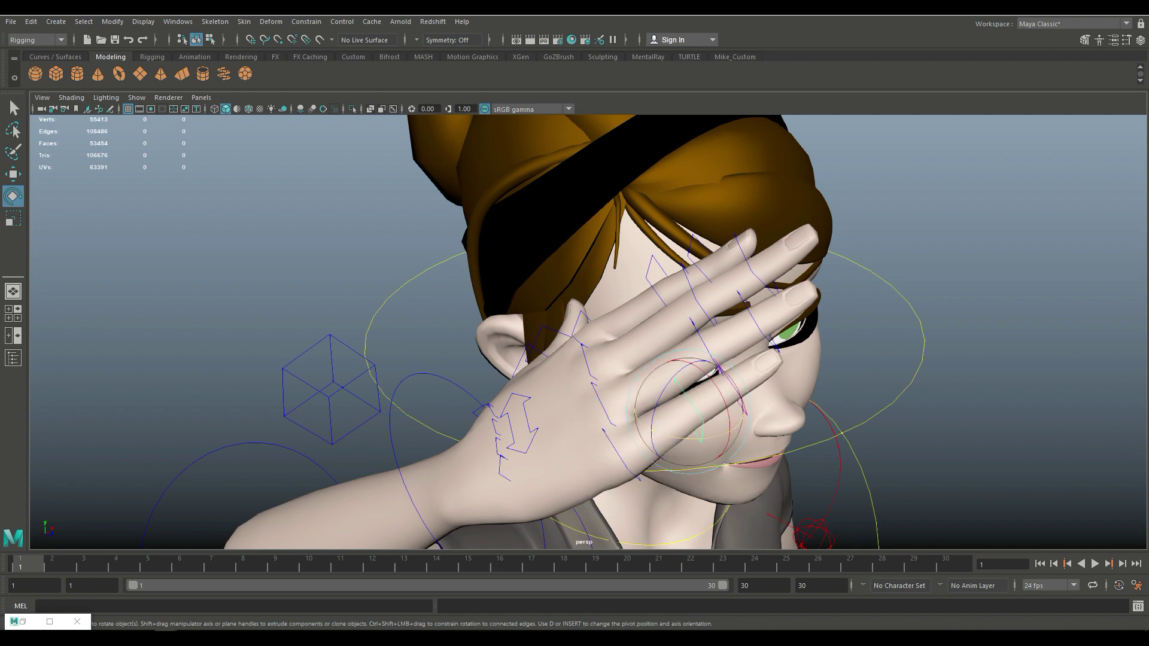
pyautogui.moveTo(694, 439); pyautogui.dragTo(667, 438)
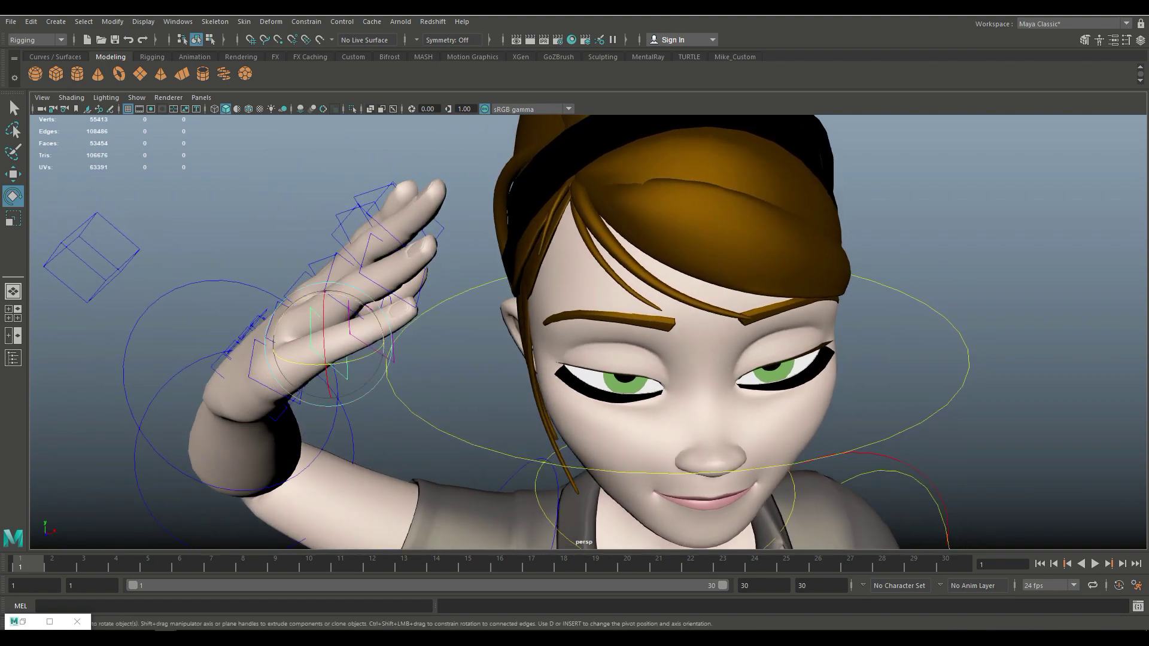
pyautogui.moveTo(290, 307); pyautogui.dragTo(282, 319)
# Step: Straighten the right index finger's middle joint slightly and rotate the right thumb joint
pyautogui.moveTo(283, 318)
pyautogui.keyDown('alt'); pyautogui.mouseDown()
pyautogui.moveTo(288, 368)
pyautogui.moveTo(327, 344)
pyautogui.moveTo(383, 365)
pyautogui.moveTo(479, 326)
pyautogui.moveTo(437, 328)
pyautogui.mouseUp(); pyautogui.keyUp('alt')
pyautogui.click(345, 362)
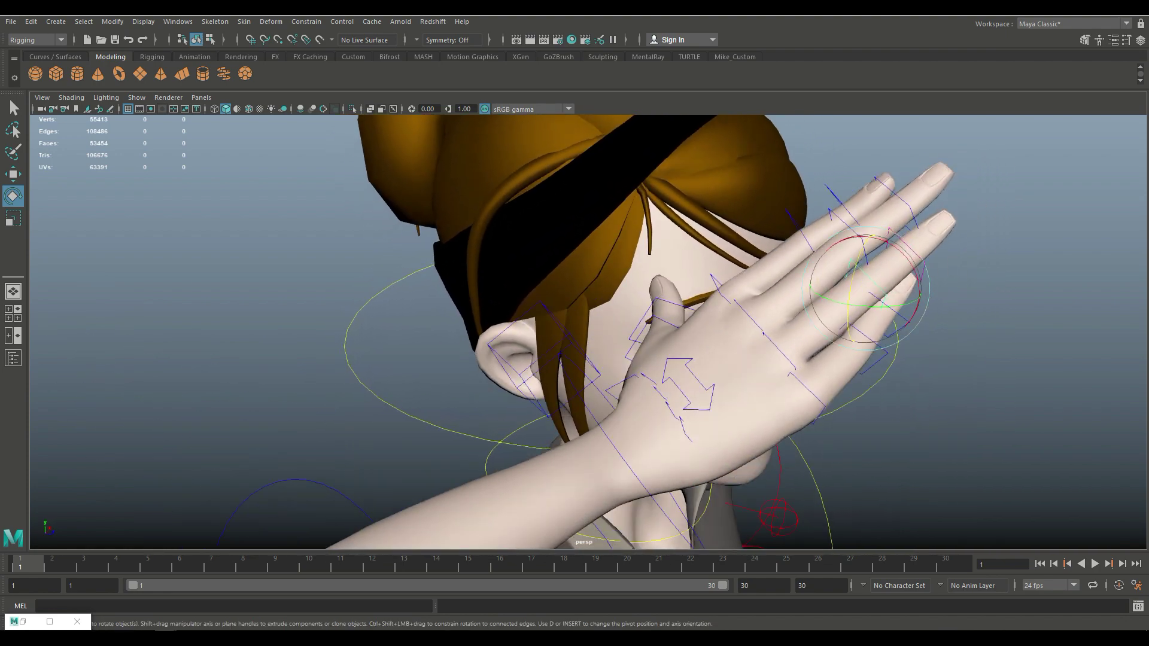
pyautogui.click(981, 323)
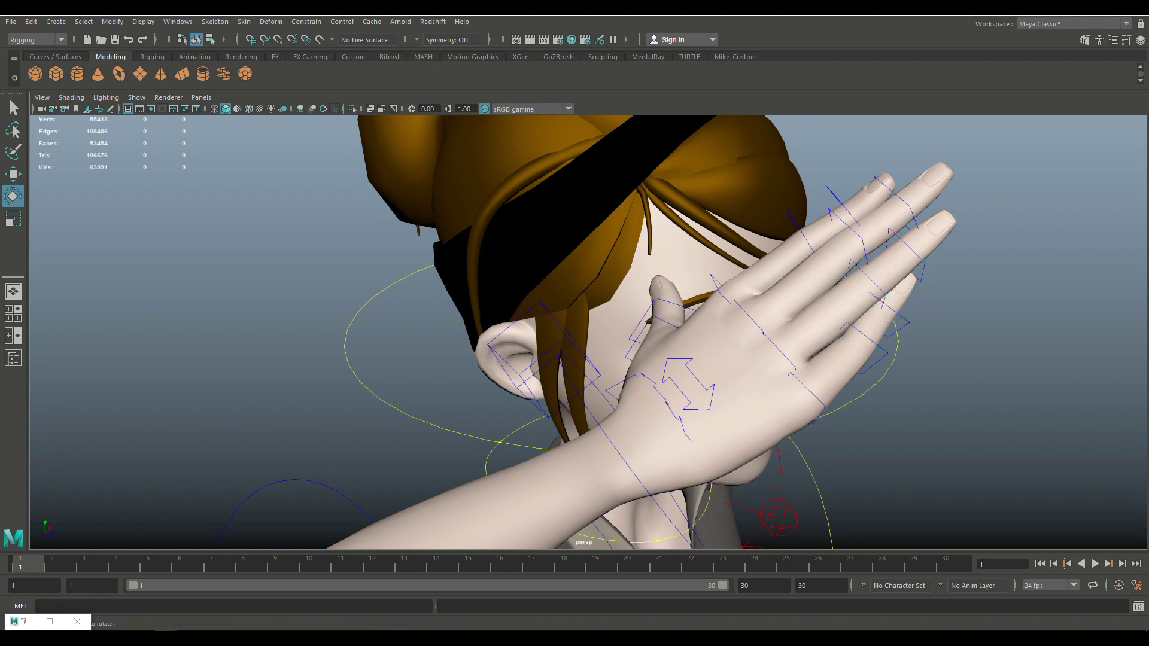
pyautogui.click(877, 361)
pyautogui.moveTo(877, 370); pyautogui.dragTo(856, 359)
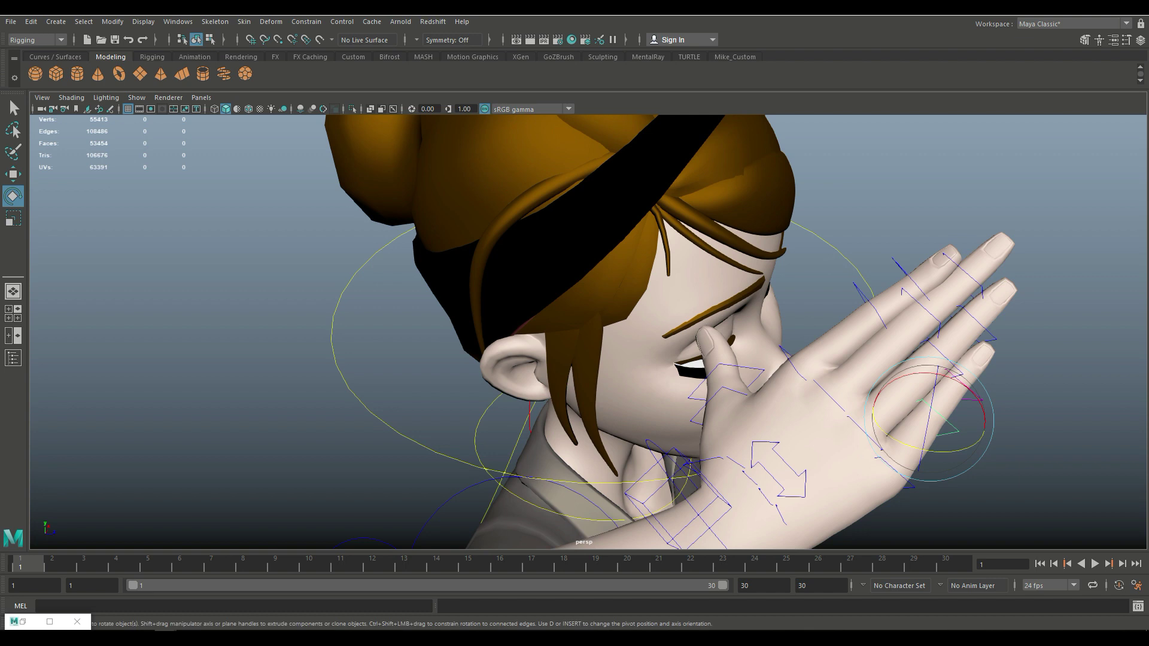
pyautogui.click(731, 390)
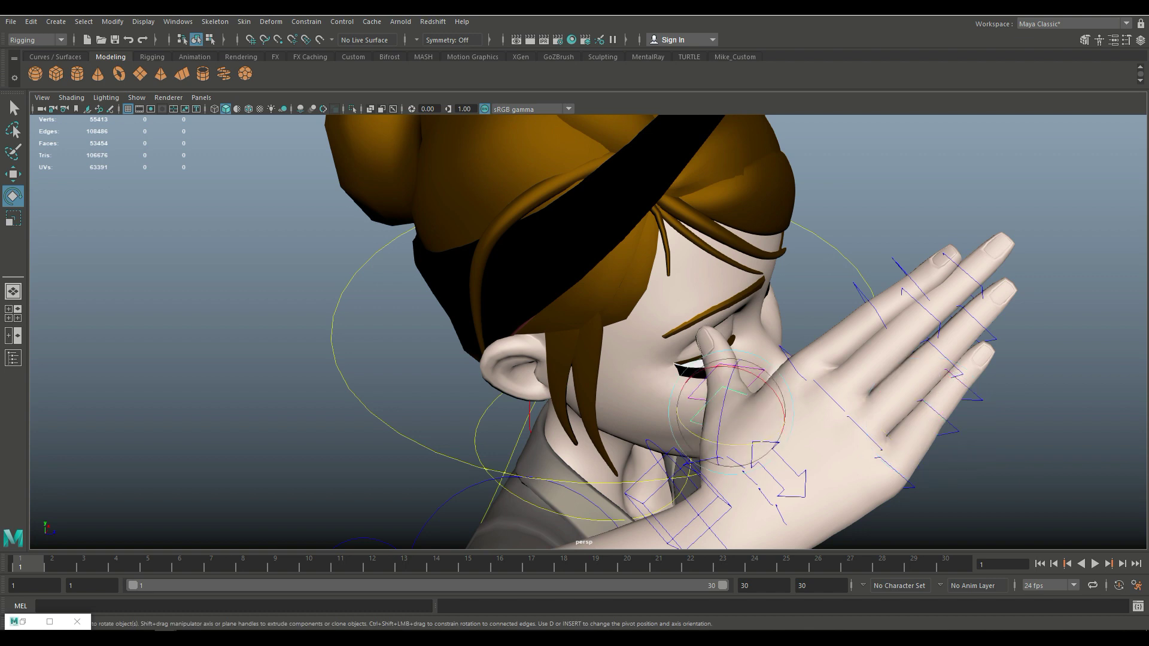
pyautogui.moveTo(741, 445); pyautogui.dragTo(720, 445)
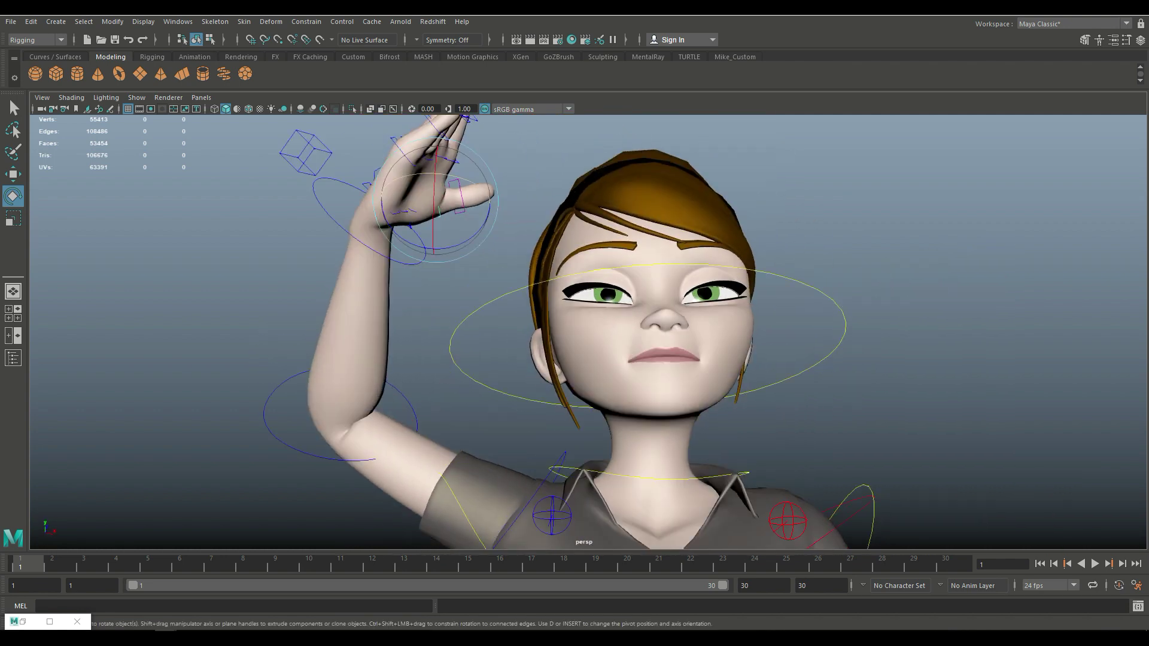
# Step: Rotate the right elbow control to bring the raised hand closer to the forehead
pyautogui.keyDown('alt'); pyautogui.moveTo(574, 371); pyautogui.dragTo(573, 269, button='middle'); pyautogui.keyUp('alt')
pyautogui.keyDown('alt'); pyautogui.moveTo(573, 269); pyautogui.dragTo(628, 308); pyautogui.keyUp('alt')
pyautogui.click(299, 383)
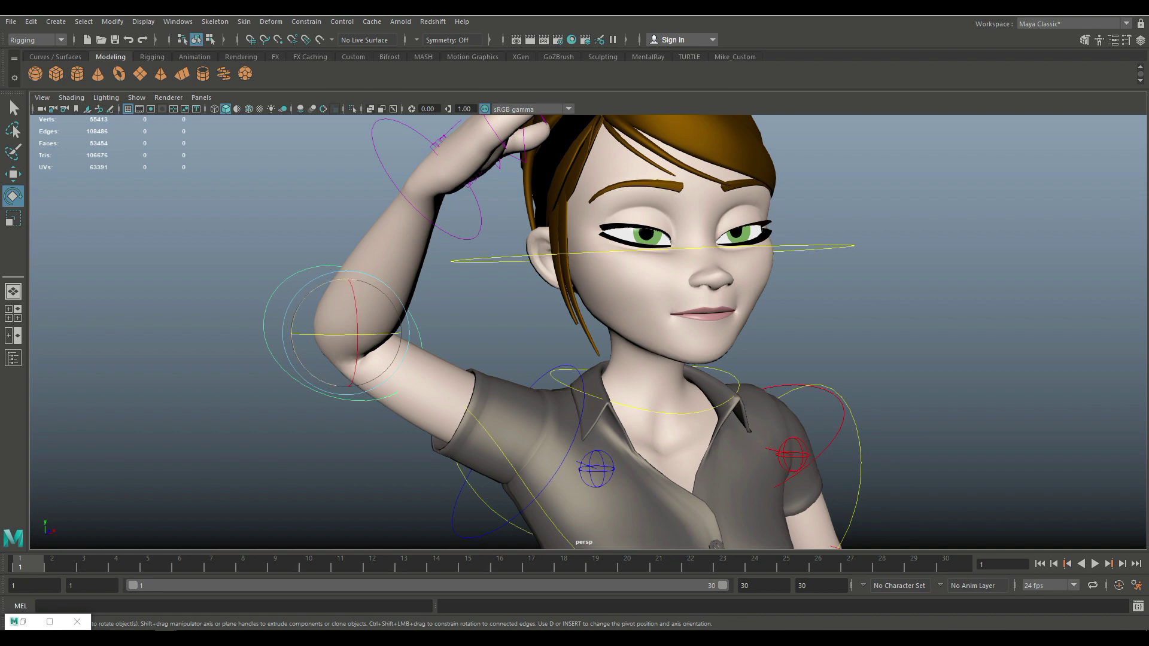
pyautogui.moveTo(315, 288); pyautogui.dragTo(550, 326)
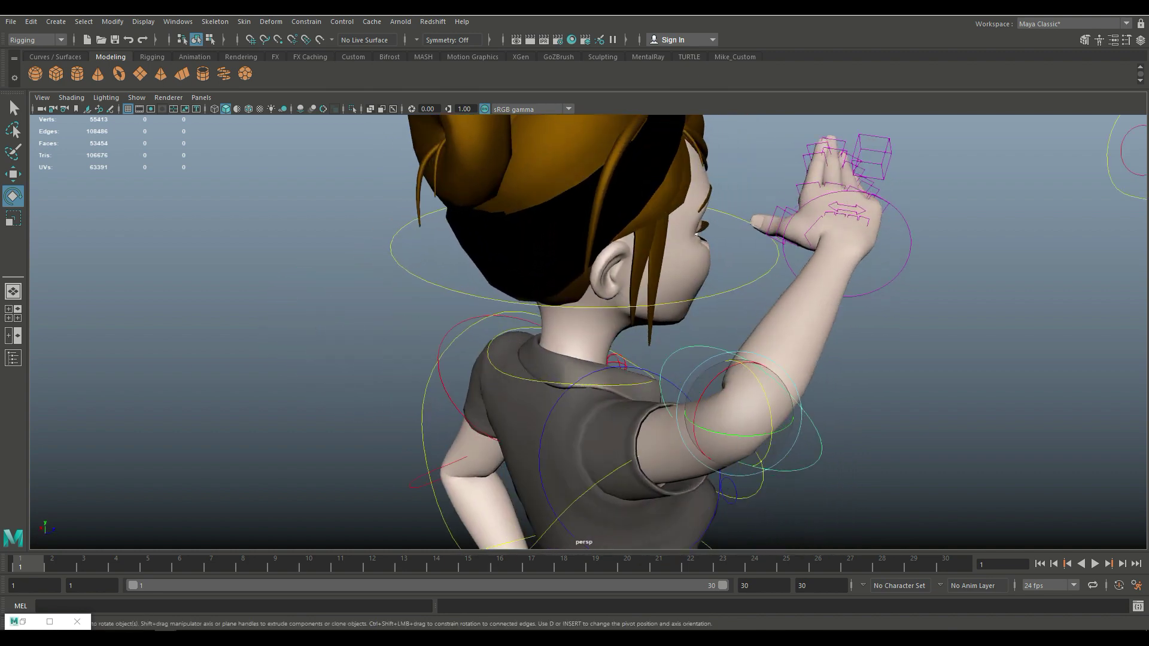
pyautogui.moveTo(719, 433); pyautogui.dragTo(778, 452)
# Step: Rotate the right thumb control to adjust the thumb's angle beside the face
pyautogui.scroll(5, 778, 452)
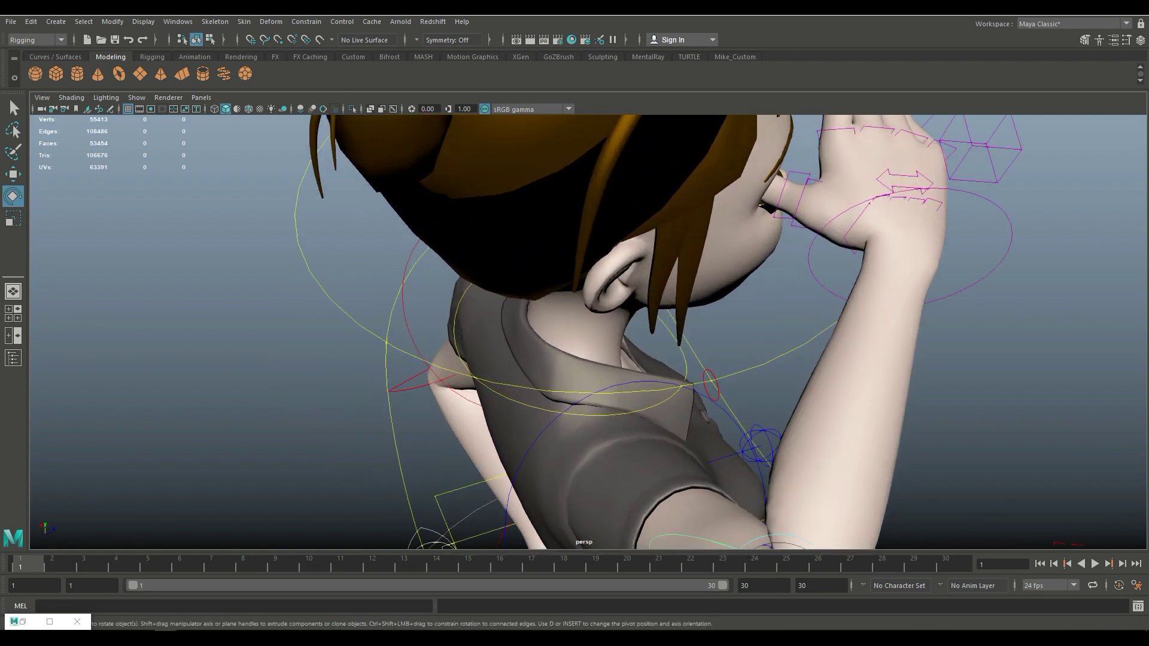
pyautogui.click(800, 204)
pyautogui.keyDown('alt'); pyautogui.moveTo(799, 203); pyautogui.dragTo(792, 271, button='middle'); pyautogui.keyUp('alt')
pyautogui.moveTo(794, 304)
pyautogui.mouseDown()
pyautogui.moveTo(755, 276)
pyautogui.moveTo(811, 290)
pyautogui.moveTo(805, 311)
pyautogui.mouseUp()
pyautogui.moveTo(826, 246); pyautogui.dragTo(607, 281)
# Step: Select all of the character's rig controls and key the full pose at frame 1
pyautogui.scroll(-8, 574, 329)
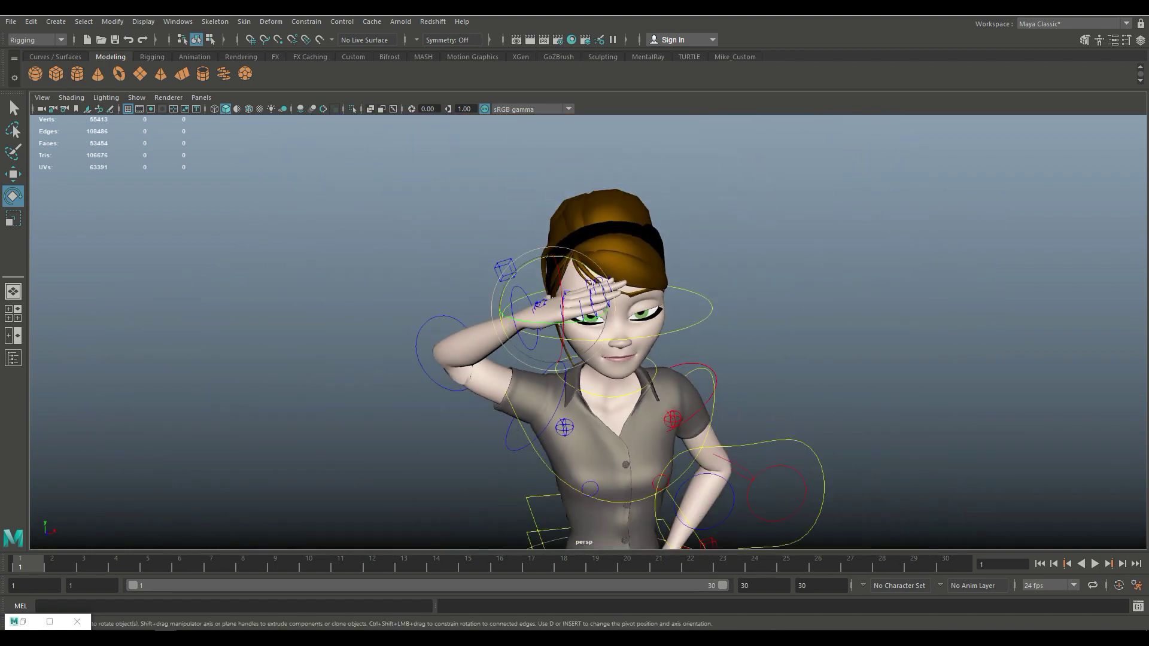
pyautogui.scroll(-4, 574, 329)
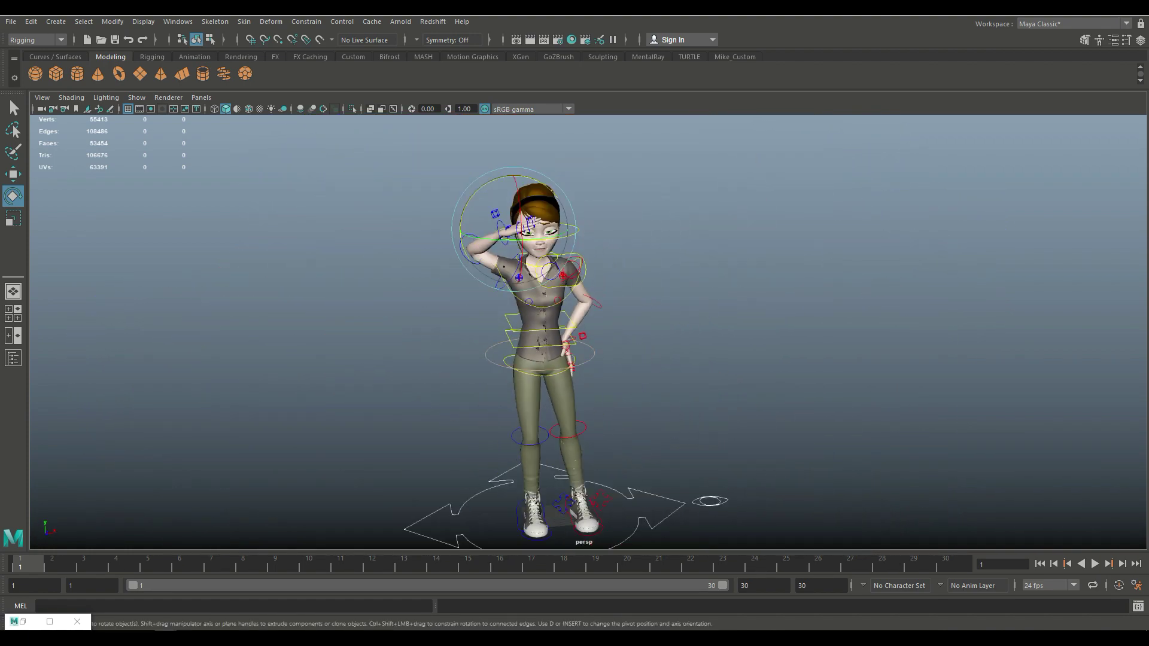
pyautogui.keyDown('alt'); pyautogui.moveTo(586, 317); pyautogui.dragTo(616, 365); pyautogui.keyUp('alt')
pyautogui.scroll(-4, 556, 359)
pyautogui.moveTo(458, 212); pyautogui.dragTo(775, 518)
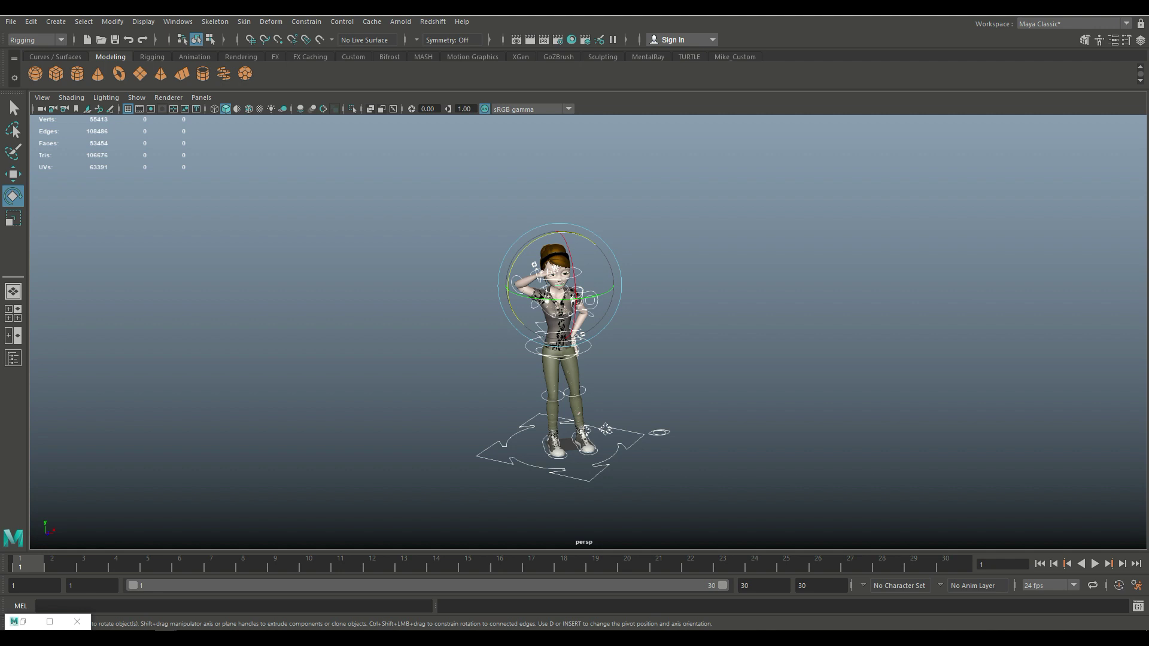
pyautogui.press('s')
# Step: Key the same full pose at frame 30 and move the current time to frame 17
pyautogui.hotkey('alt', 'v')
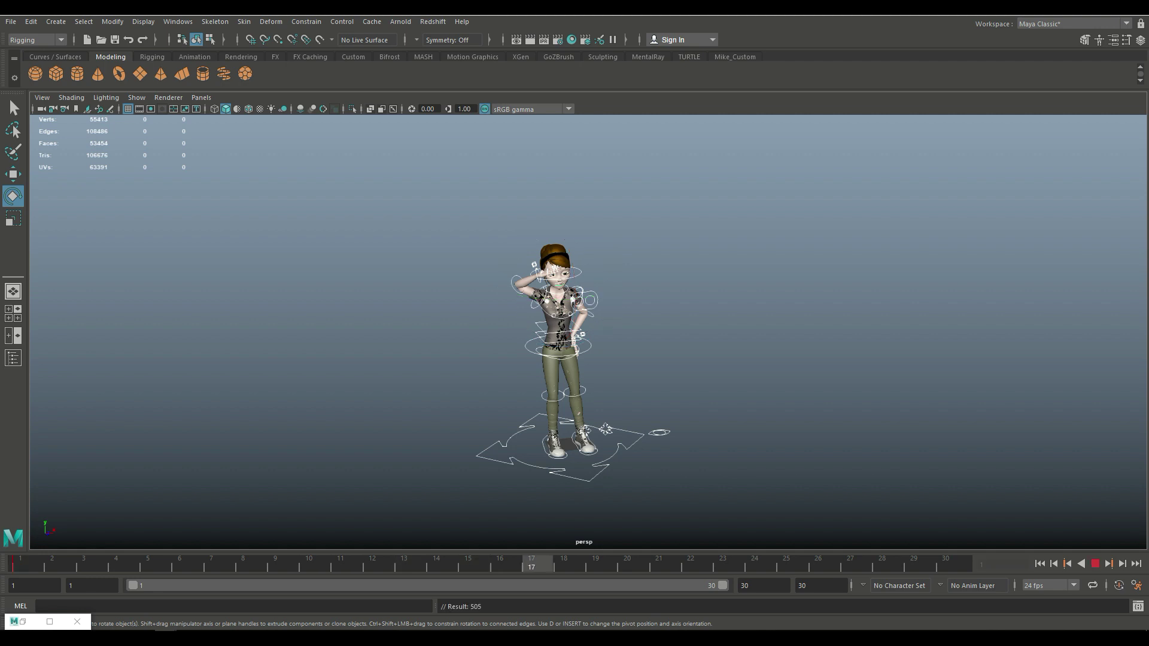
pyautogui.hotkey('alt', 'v')
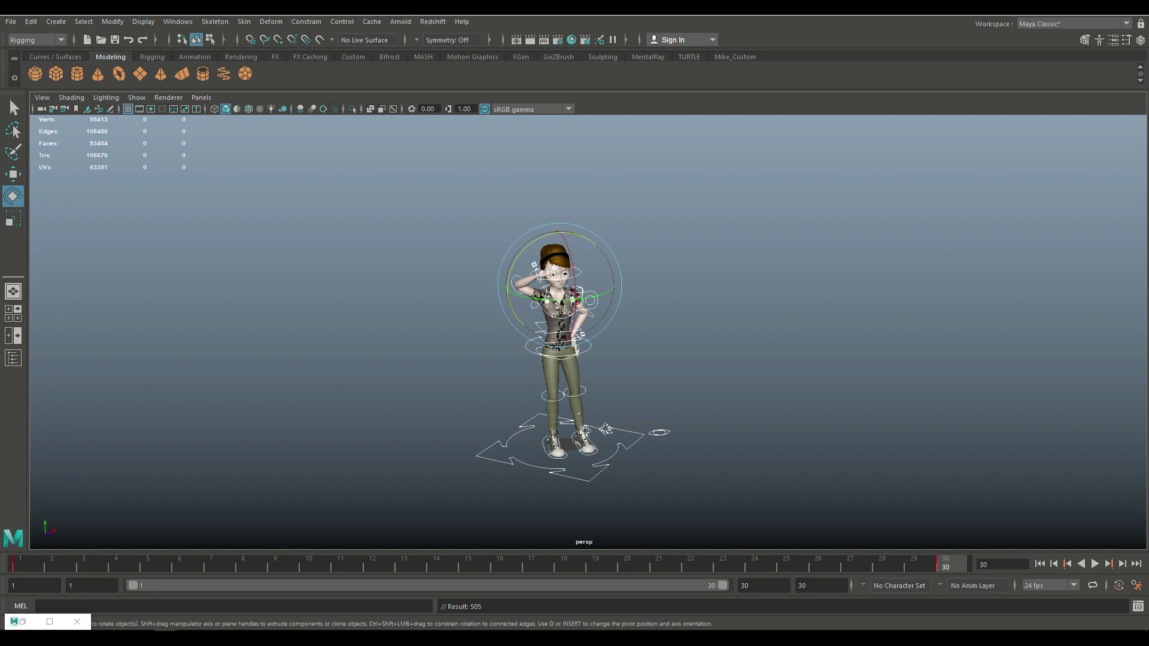
pyautogui.hotkey('alt', 'v')
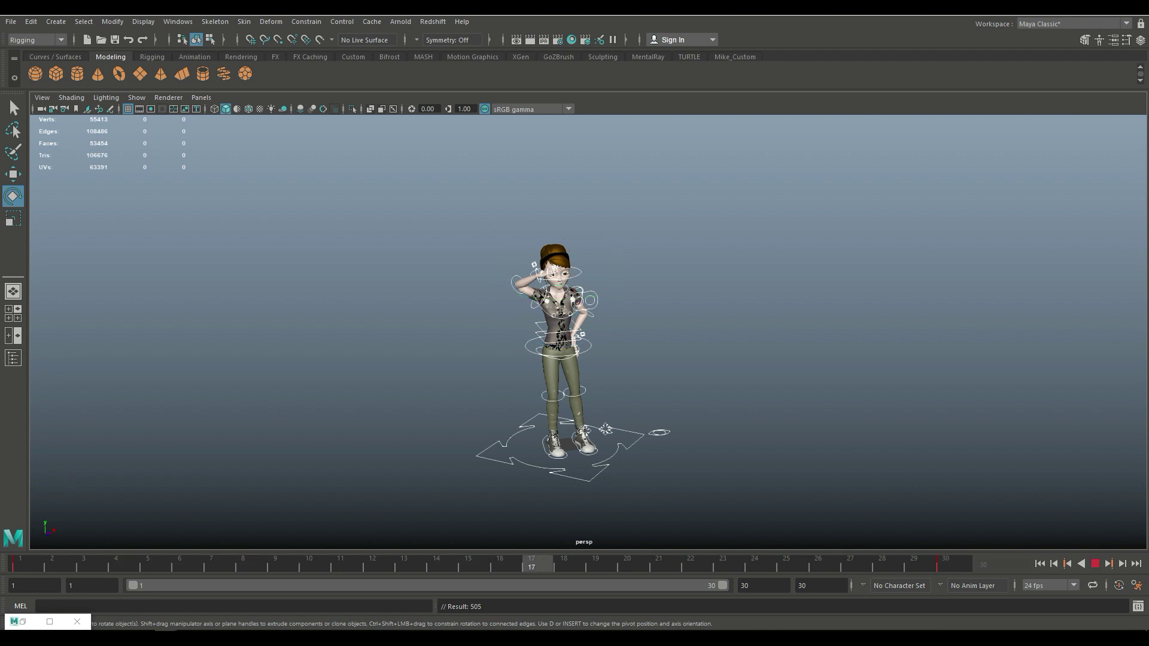
pyautogui.hotkey('alt', 'v')
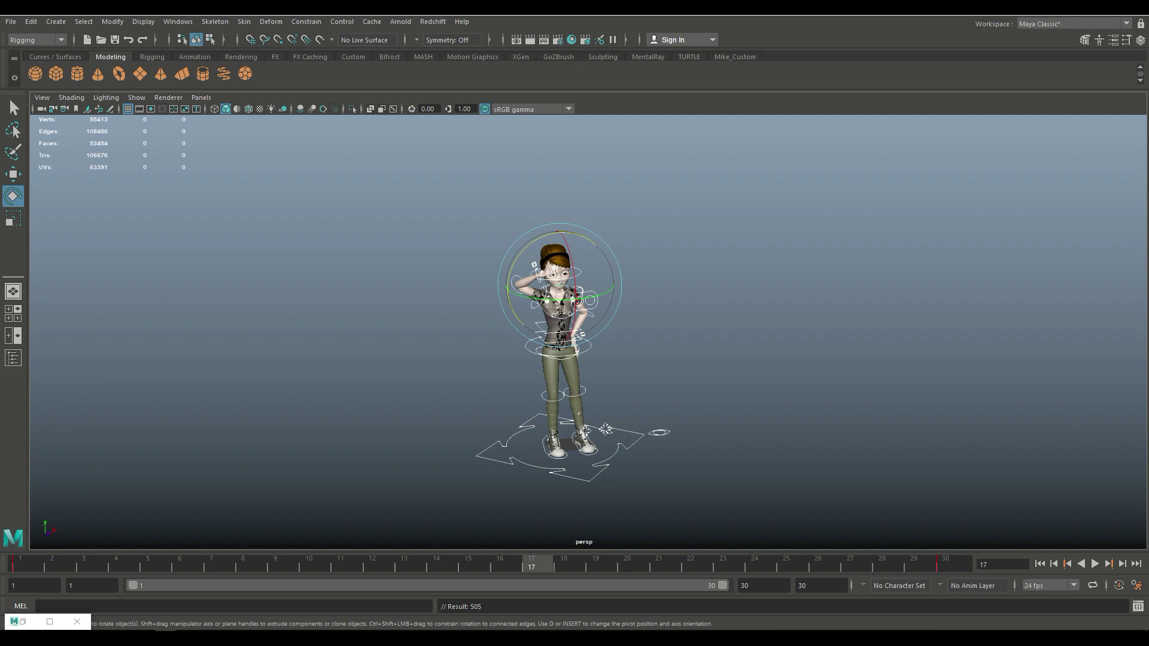
# Step: Rotate the pelvis control slightly in side view and key it at frame 17
pyautogui.scroll(2, 565, 353)
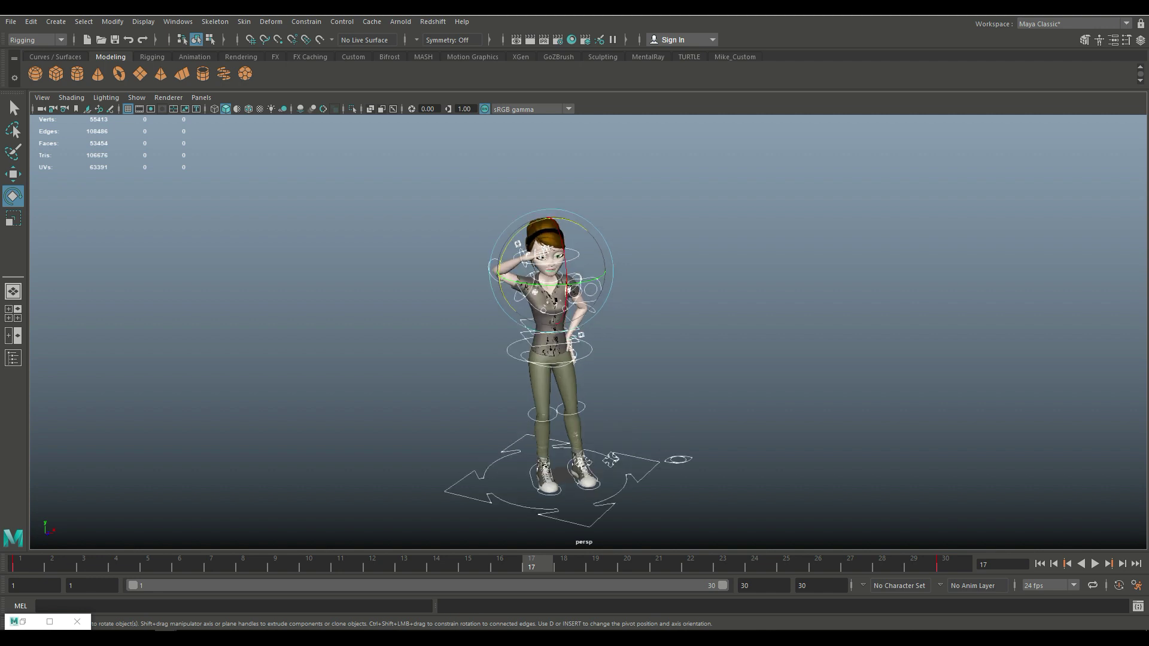
pyautogui.keyDown('alt'); pyautogui.moveTo(604, 347); pyautogui.dragTo(479, 344); pyautogui.keyUp('alt')
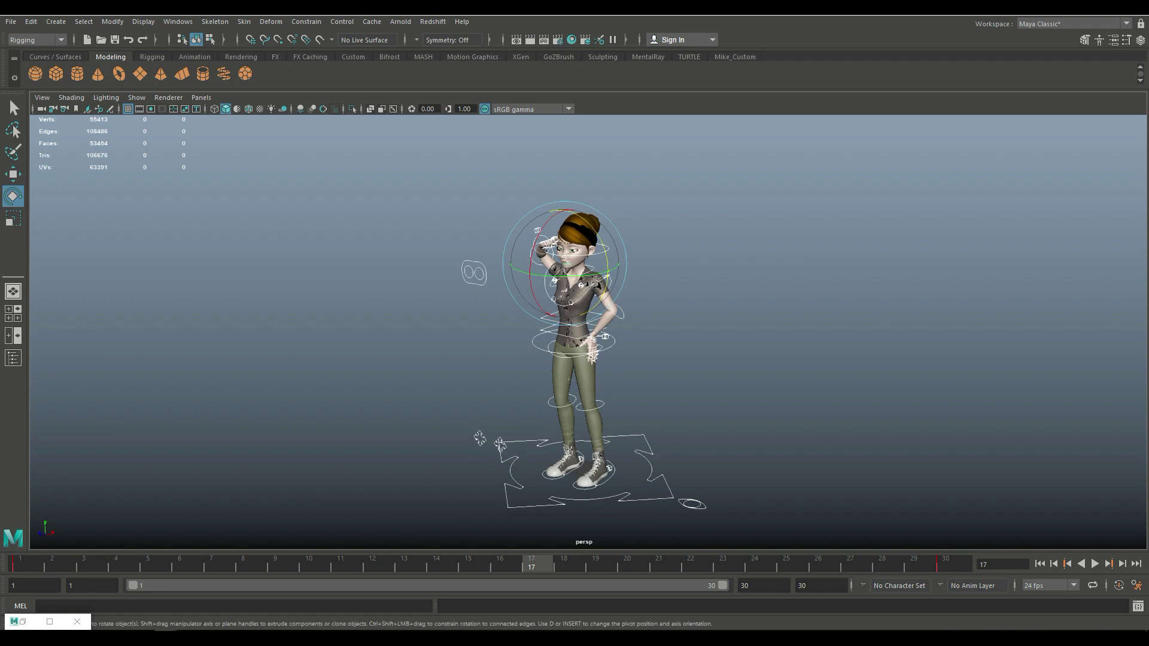
pyautogui.keyDown('alt'); pyautogui.moveTo(574, 371); pyautogui.dragTo(588, 430, button='middle'); pyautogui.keyUp('alt')
pyautogui.scroll(3, 588, 299)
pyautogui.scroll(3, 589, 383)
pyautogui.moveTo(588, 347)
pyautogui.keyDown('alt'); pyautogui.mouseDown()
pyautogui.moveTo(509, 365)
pyautogui.moveTo(542, 349)
pyautogui.moveTo(586, 344)
pyautogui.moveTo(586, 354)
pyautogui.mouseUp(); pyautogui.keyUp('alt')
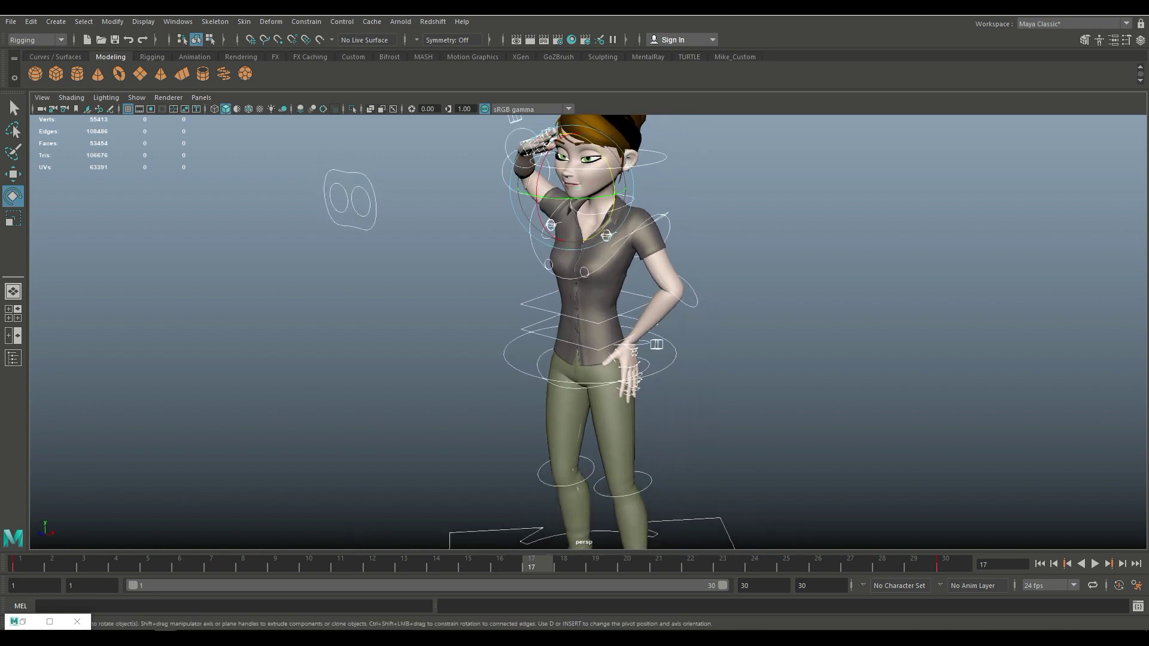
pyautogui.keyDown('alt'); pyautogui.moveTo(585, 335); pyautogui.dragTo(578, 308, button='middle'); pyautogui.keyUp('alt')
pyautogui.scroll(2, 588, 332)
pyautogui.keyDown('alt'); pyautogui.moveTo(578, 317); pyautogui.dragTo(513, 294); pyautogui.keyUp('alt')
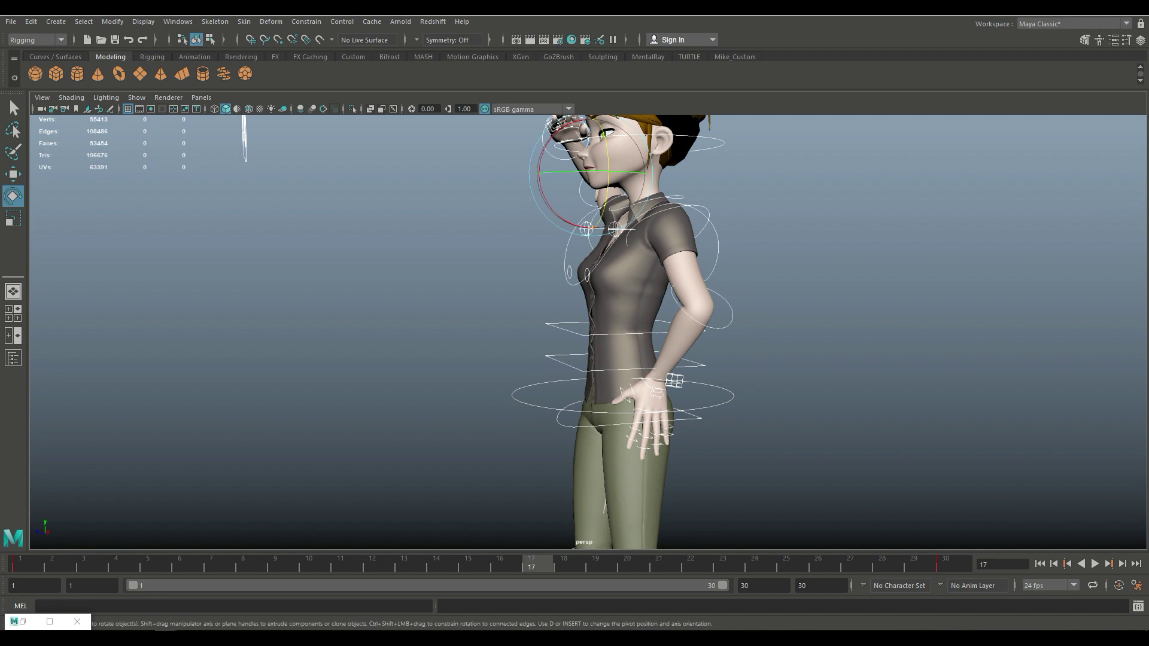
pyautogui.click(563, 424)
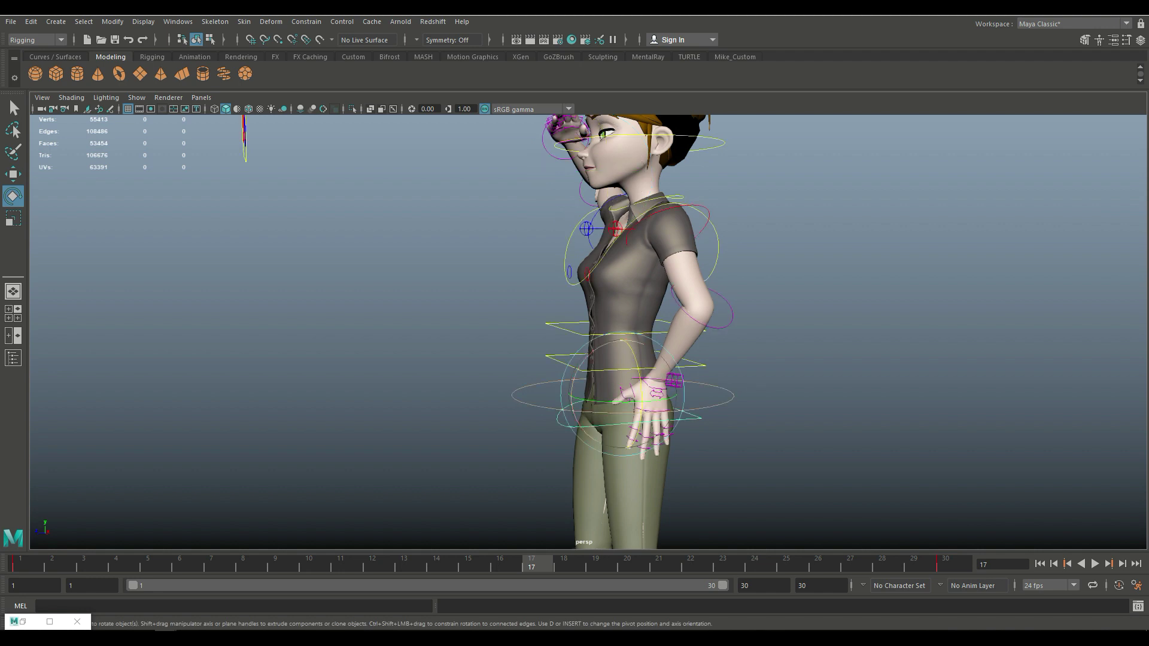
pyautogui.moveTo(575, 377)
pyautogui.mouseDown()
pyautogui.moveTo(605, 388)
pyautogui.moveTo(575, 375)
pyautogui.mouseUp()
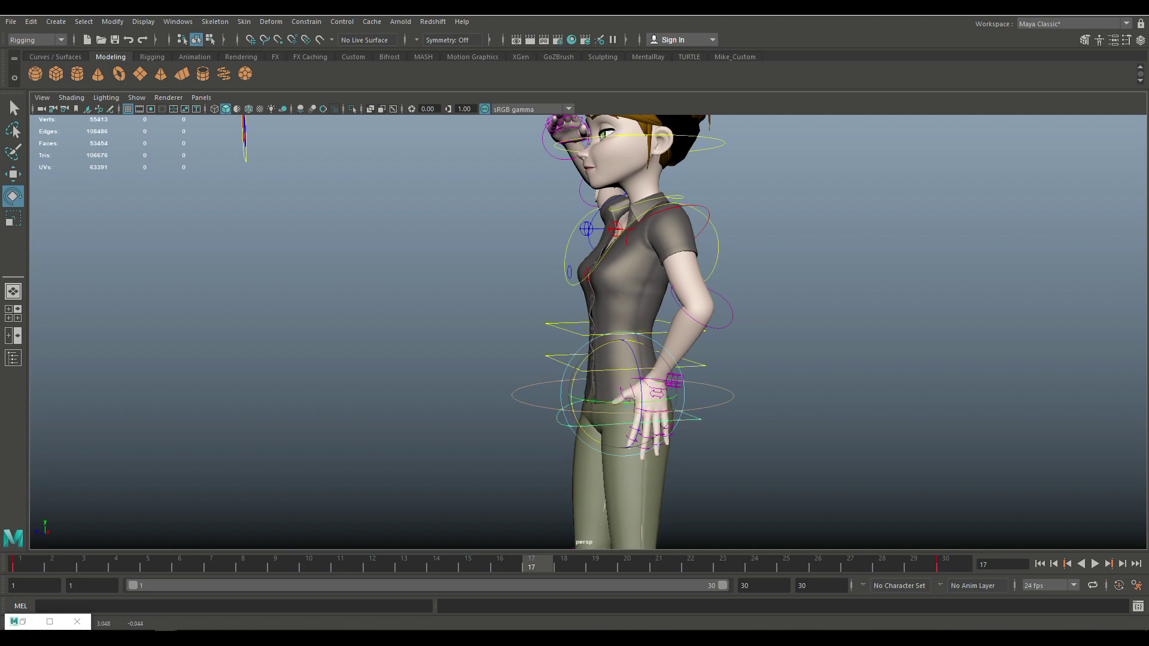
pyautogui.press('s')
# Step: Rotate the lower spine control slightly to lean the torso back and key it at frame 17
pyautogui.click(556, 360)
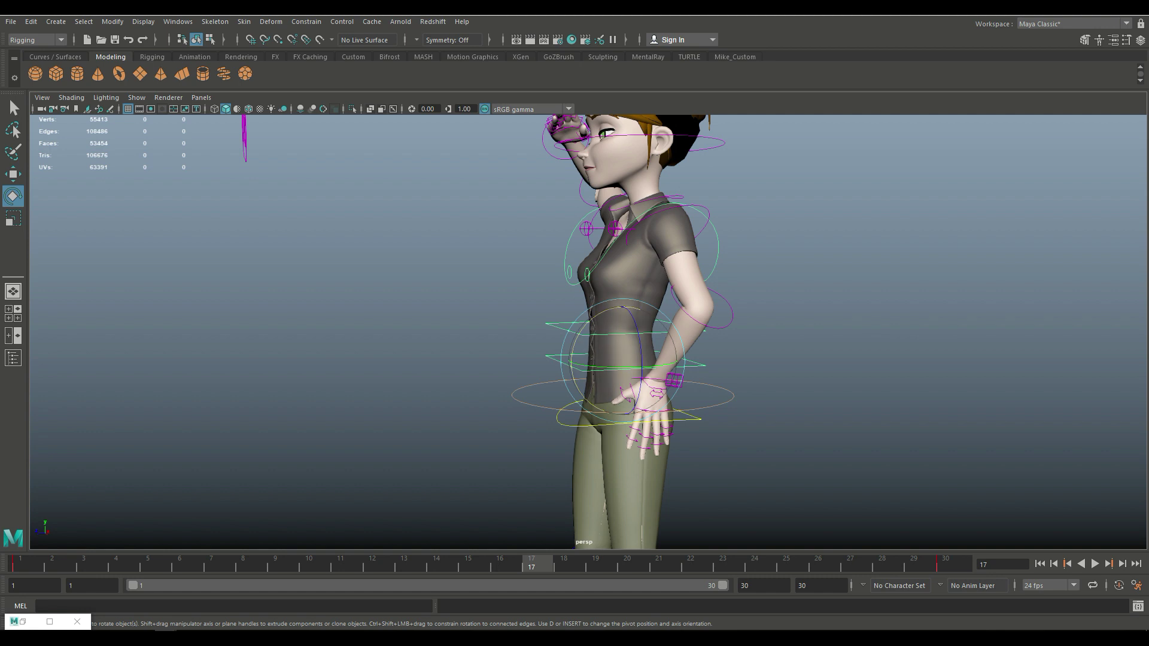
pyautogui.moveTo(590, 320); pyautogui.dragTo(591, 320)
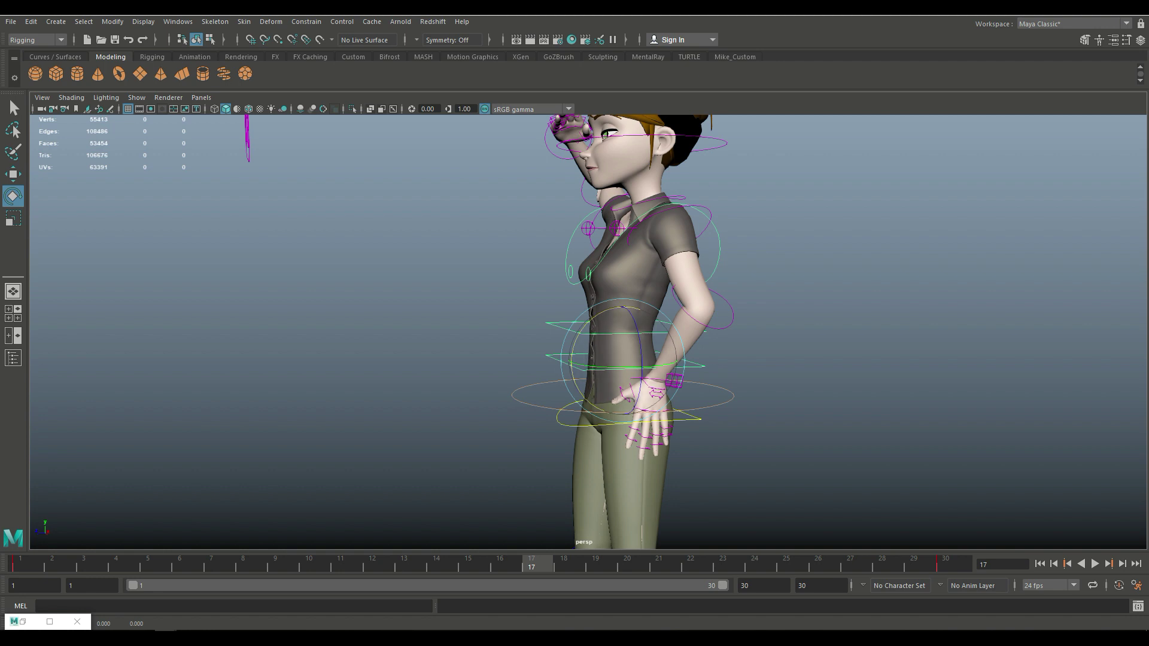
pyautogui.moveTo(589, 323); pyautogui.dragTo(589, 324)
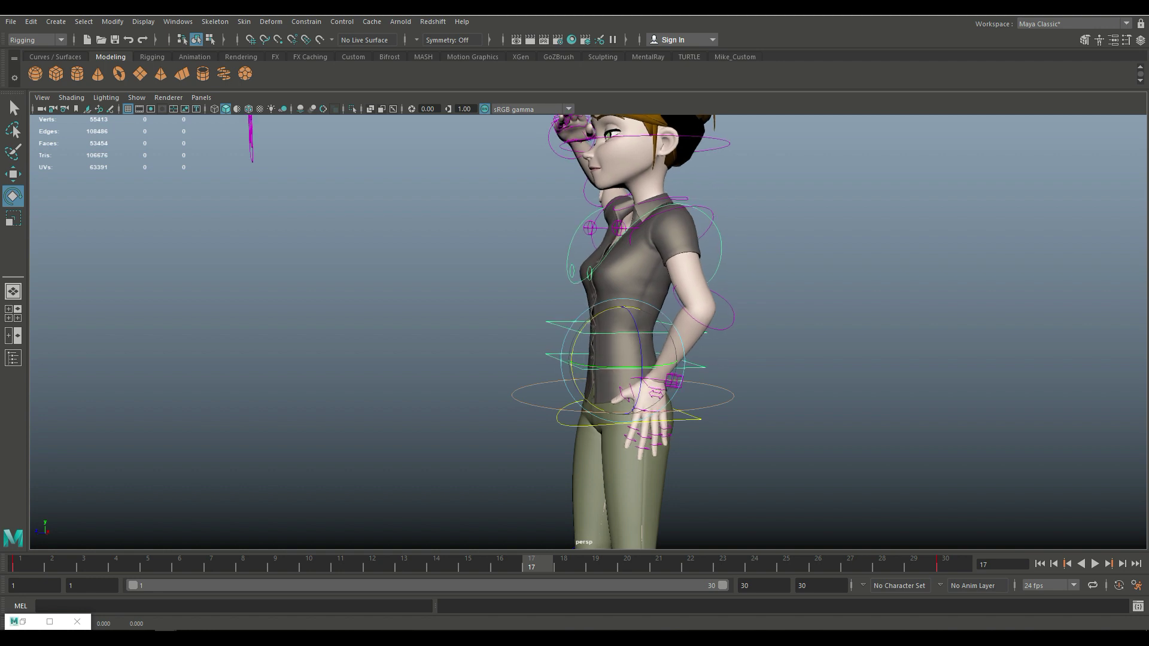
pyautogui.press('s')
# Step: Select both breast controls on the chest and scale them up uniformly by about 1.09
pyautogui.scroll(2, 588, 332)
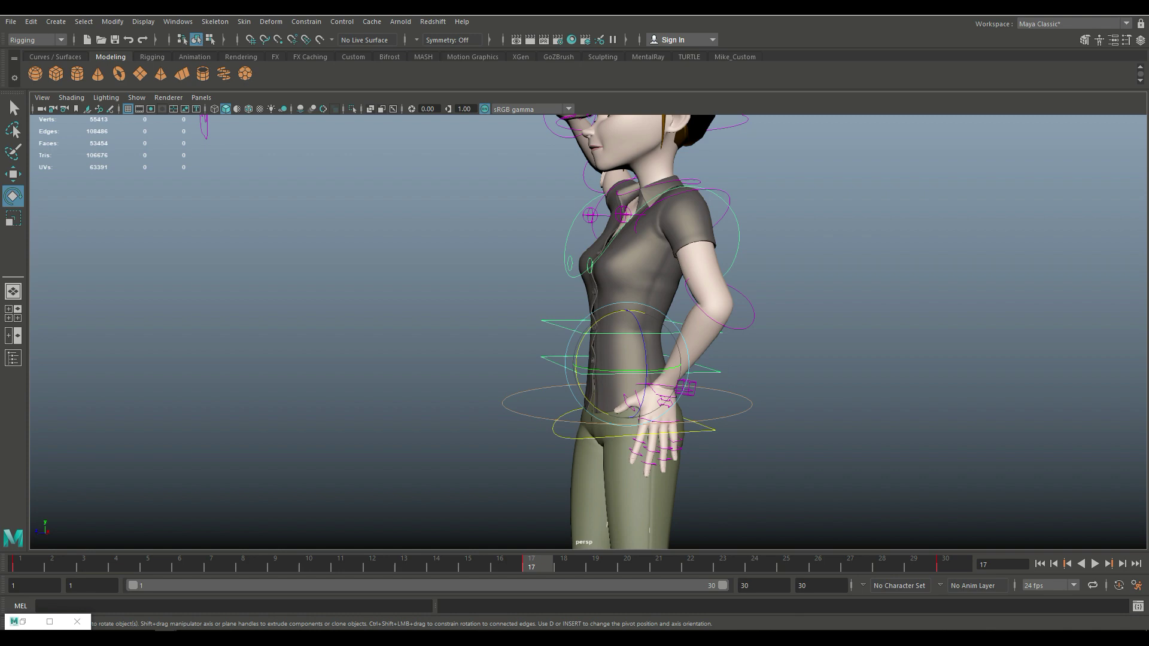
pyautogui.keyDown('alt'); pyautogui.moveTo(629, 335); pyautogui.dragTo(508, 371, button='middle'); pyautogui.keyUp('alt')
pyautogui.keyDown('alt'); pyautogui.moveTo(509, 359); pyautogui.dragTo(605, 410); pyautogui.keyUp('alt')
pyautogui.keyDown('alt'); pyautogui.moveTo(557, 359); pyautogui.dragTo(670, 393, button='middle'); pyautogui.keyUp('alt')
pyautogui.scroll(4, 588, 332)
pyautogui.keyDown('alt'); pyautogui.moveTo(598, 359); pyautogui.dragTo(552, 350, button='middle'); pyautogui.keyUp('alt')
pyautogui.scroll(1, 588, 332)
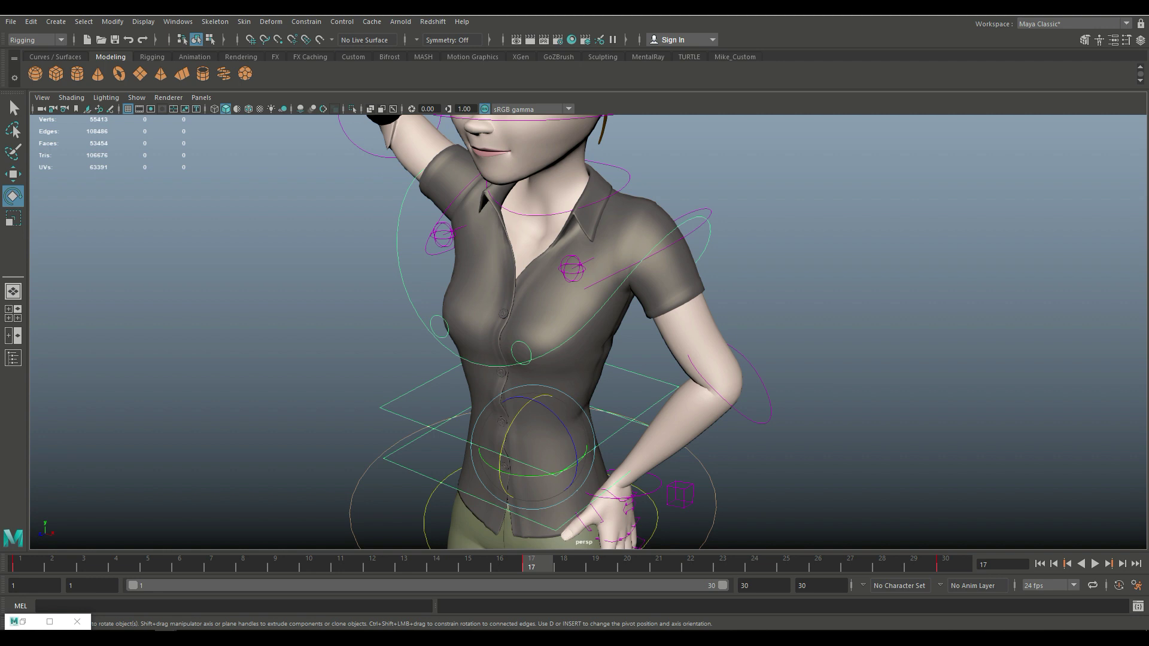
pyautogui.click(521, 353)
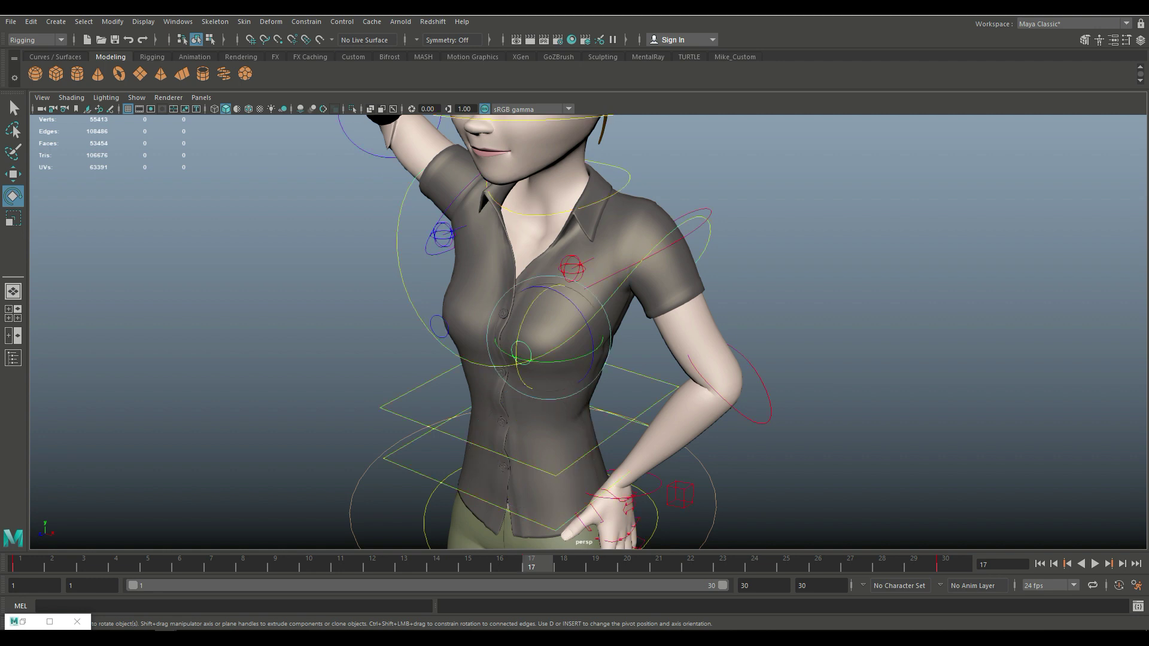
pyautogui.keyDown('shift'); pyautogui.click(439, 328); pyautogui.keyUp('shift')
pyautogui.click(1140, 39)
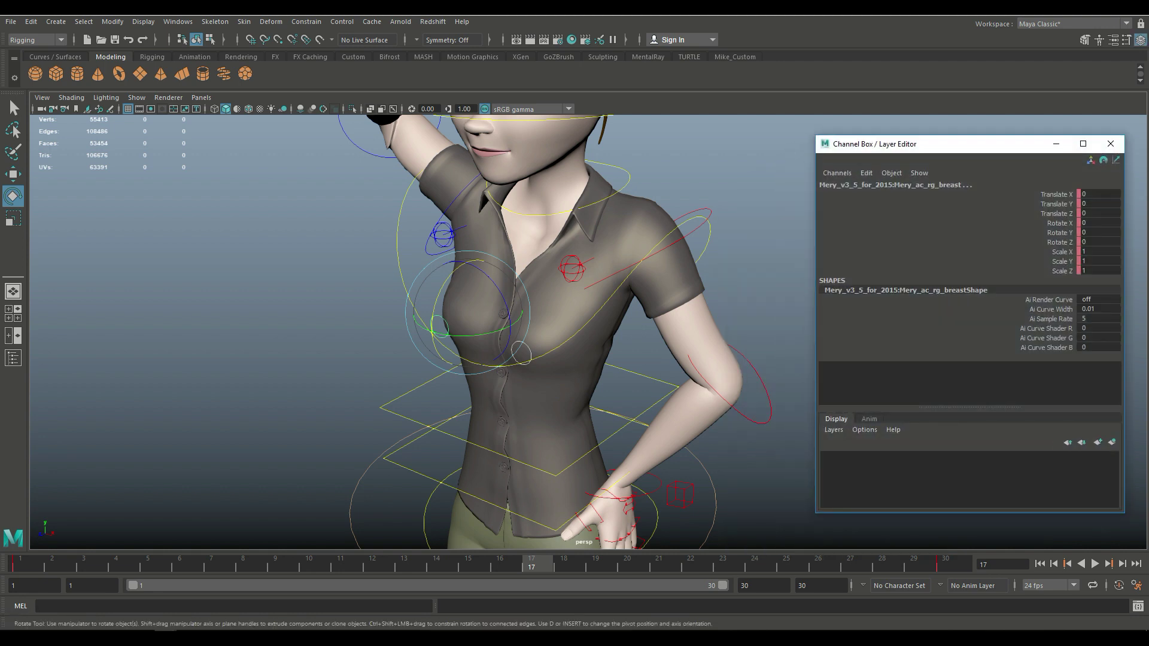
pyautogui.press('r')
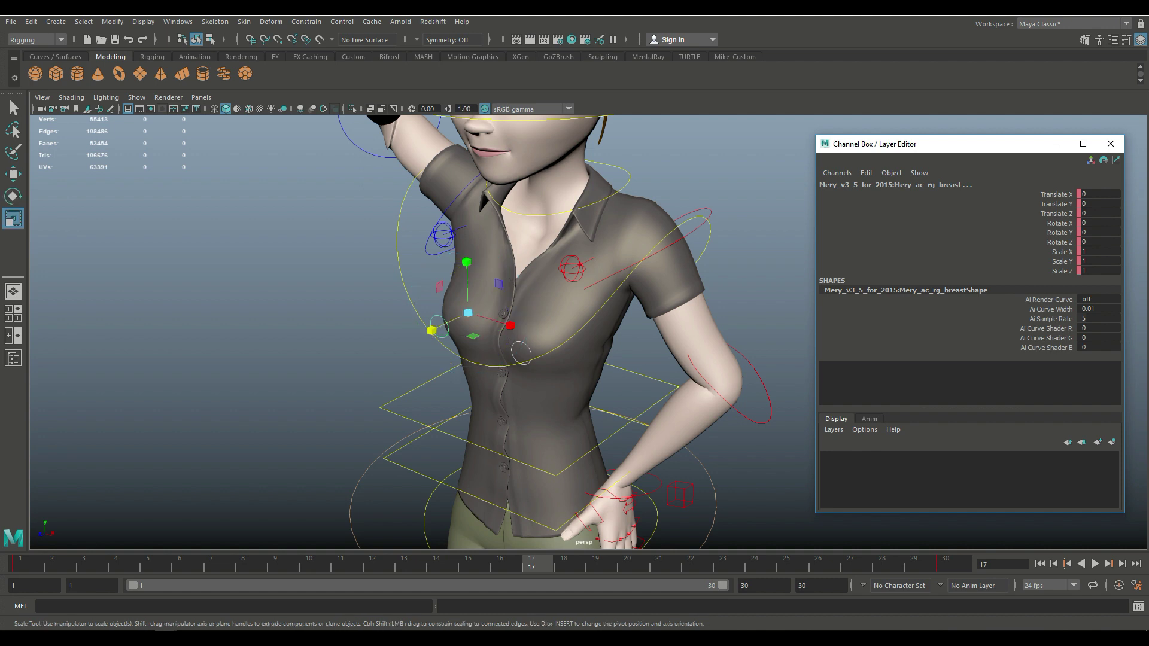
pyautogui.moveTo(467, 313); pyautogui.dragTo(478, 311)
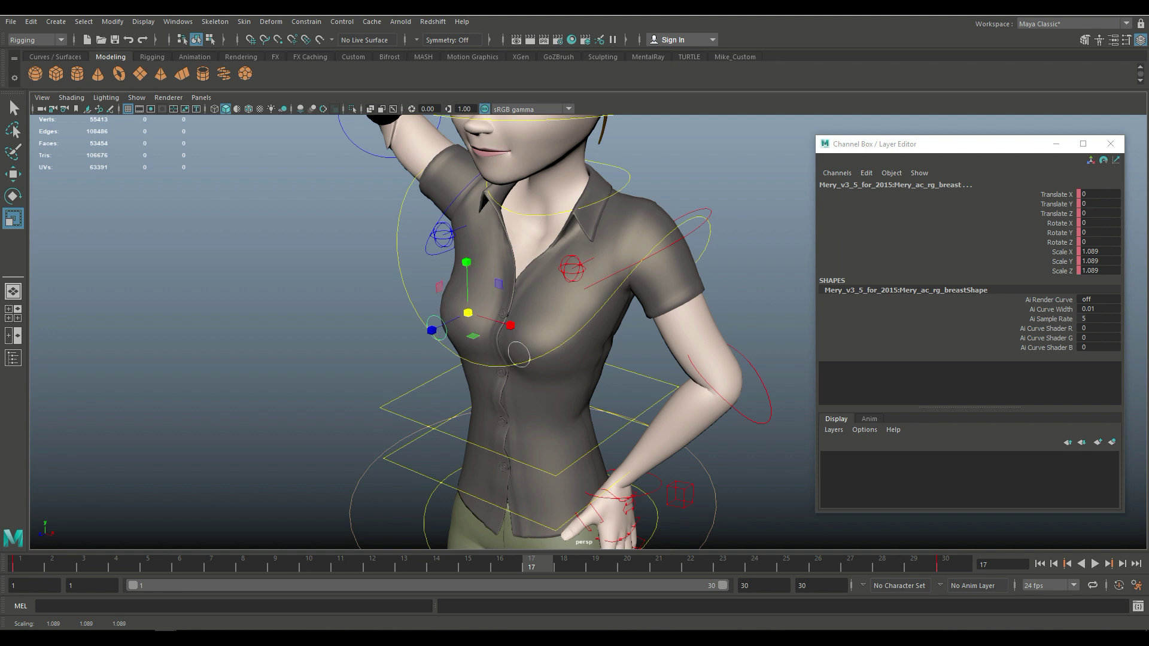
# Step: Set Scale X, Y and Z of both breast controls to 1.05 and key them at frame 17
pyautogui.click(1096, 251)
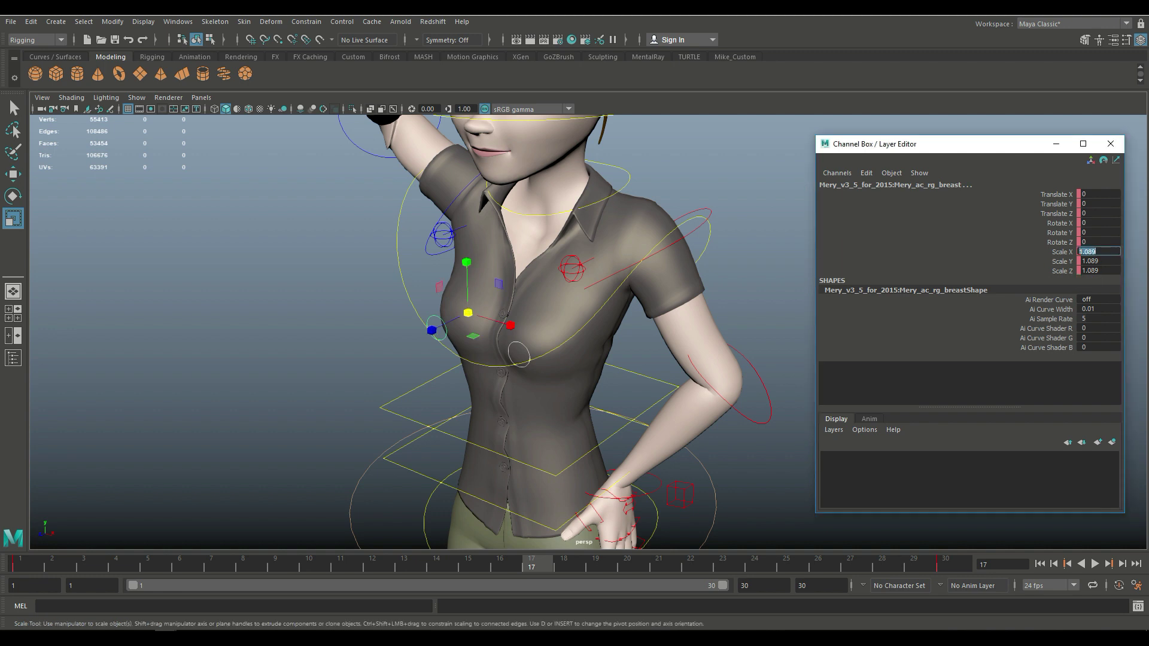
pyautogui.write('1.')
pyautogui.press('Return')
pyautogui.click(1096, 261)
pyautogui.write('1.')
pyautogui.press('Tab')
pyautogui.write('1.05')
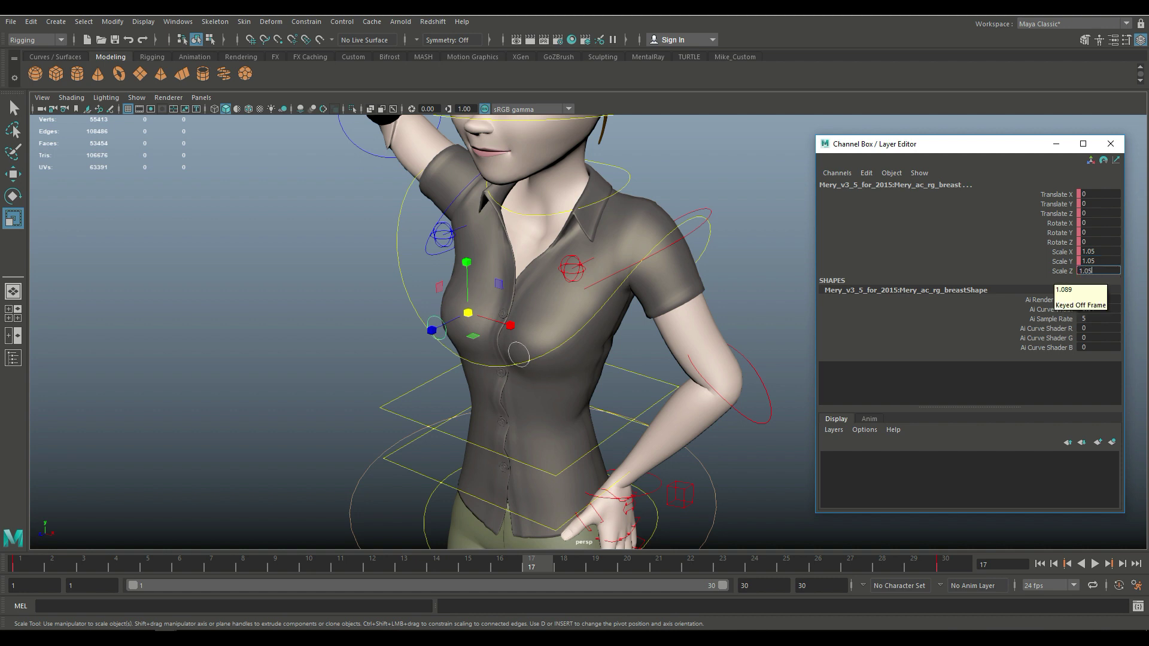
pyautogui.press('Return')
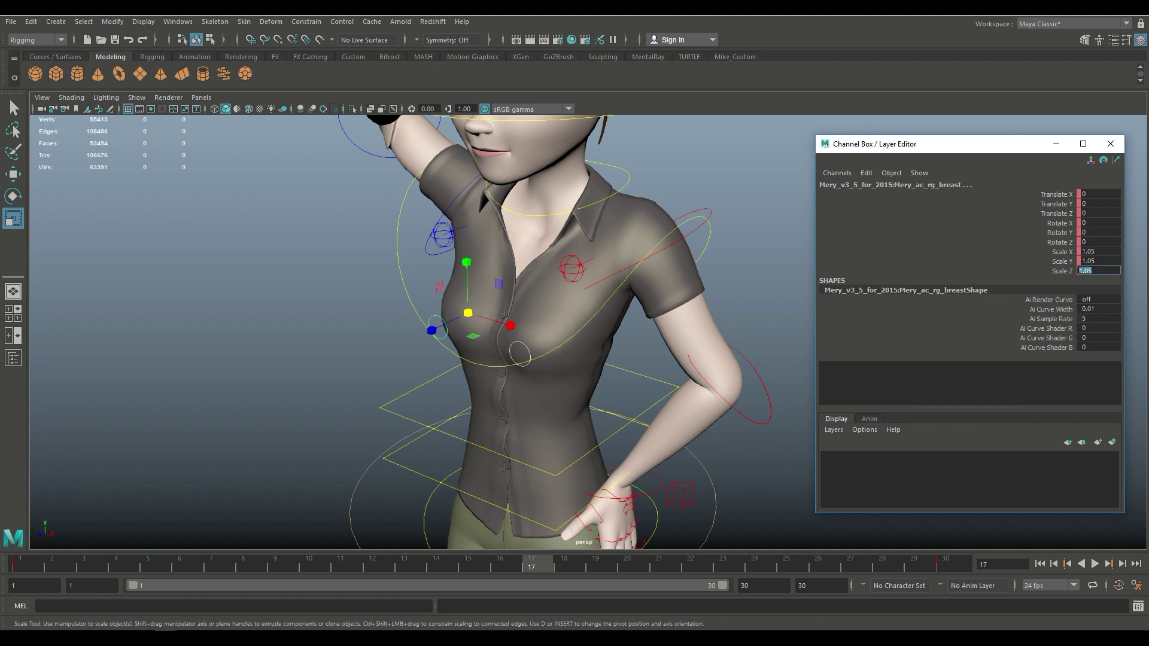
pyautogui.click(970, 328)
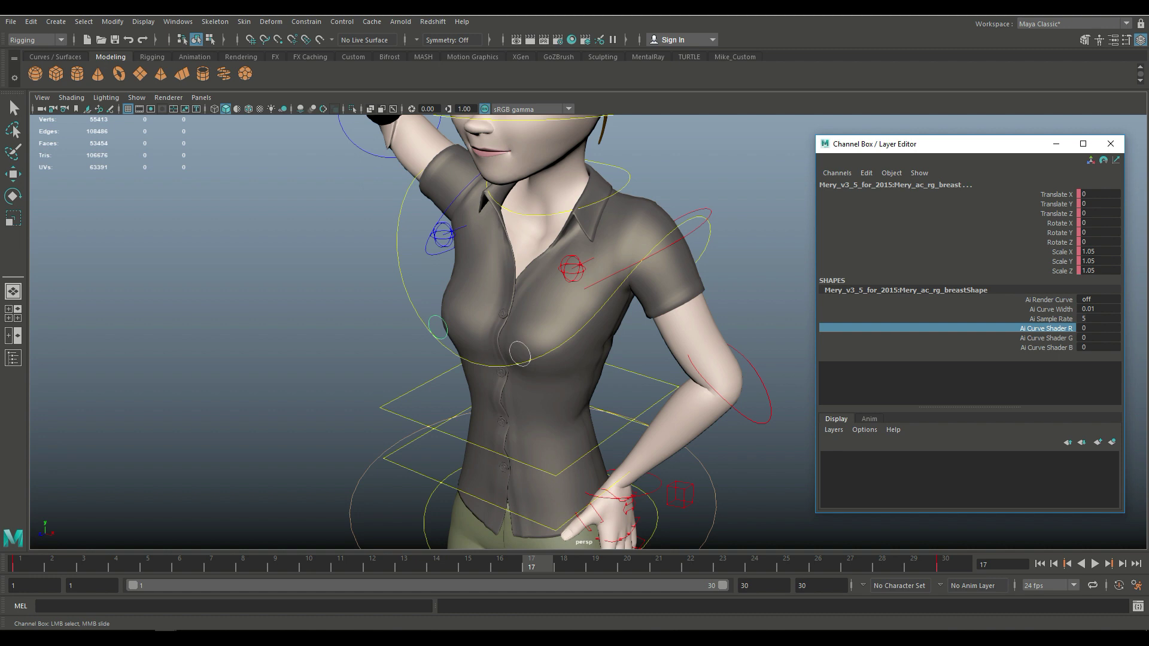
pyautogui.scroll(-6, 574, 332)
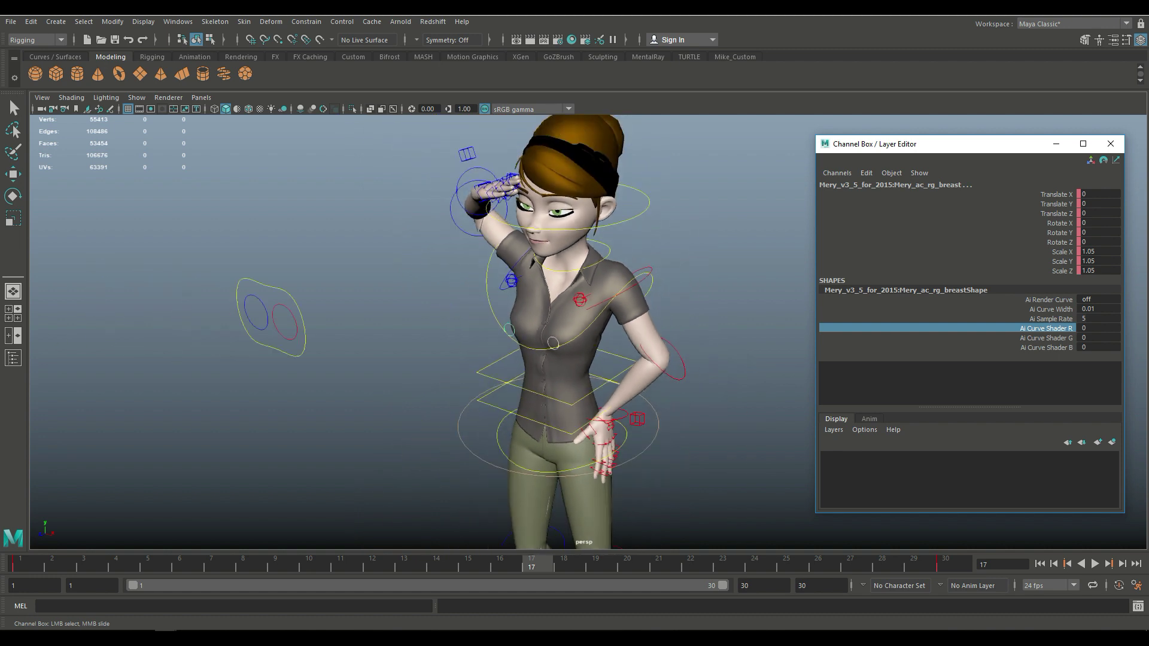
pyautogui.press('s')
# Step: Turn the head control to about -5.5 in Rotate Y, key it at frame 17 and clear the selection
pyautogui.scroll(3, 589, 332)
pyautogui.keyDown('alt'); pyautogui.moveTo(539, 275); pyautogui.dragTo(513, 395, button='middle'); pyautogui.keyUp('alt')
pyautogui.keyDown('alt'); pyautogui.moveTo(513, 395); pyautogui.dragTo(582, 386); pyautogui.keyUp('alt')
pyautogui.scroll(3, 588, 332)
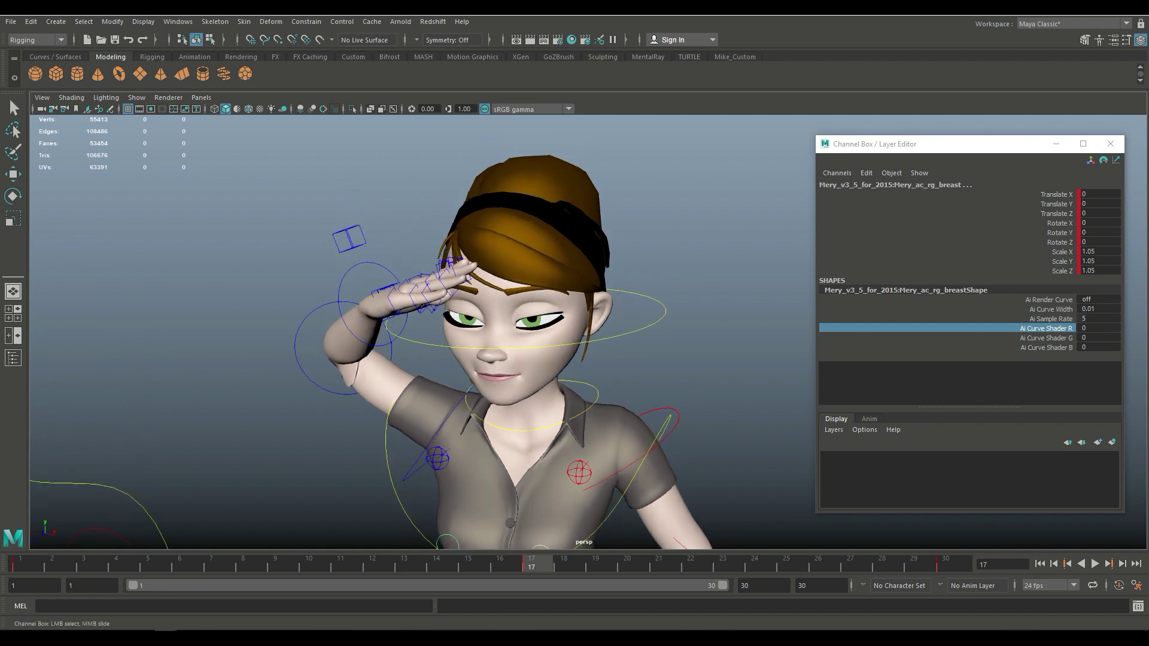
pyautogui.click(589, 342)
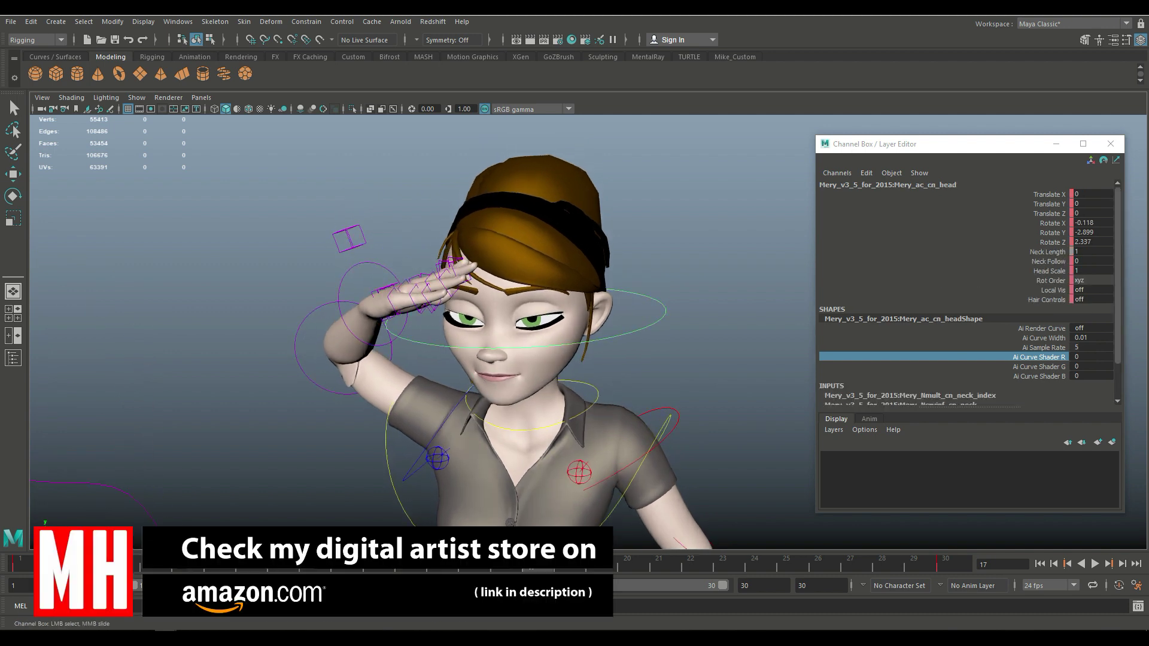
pyautogui.press('e')
pyautogui.moveTo(550, 363); pyautogui.dragTo(545, 364)
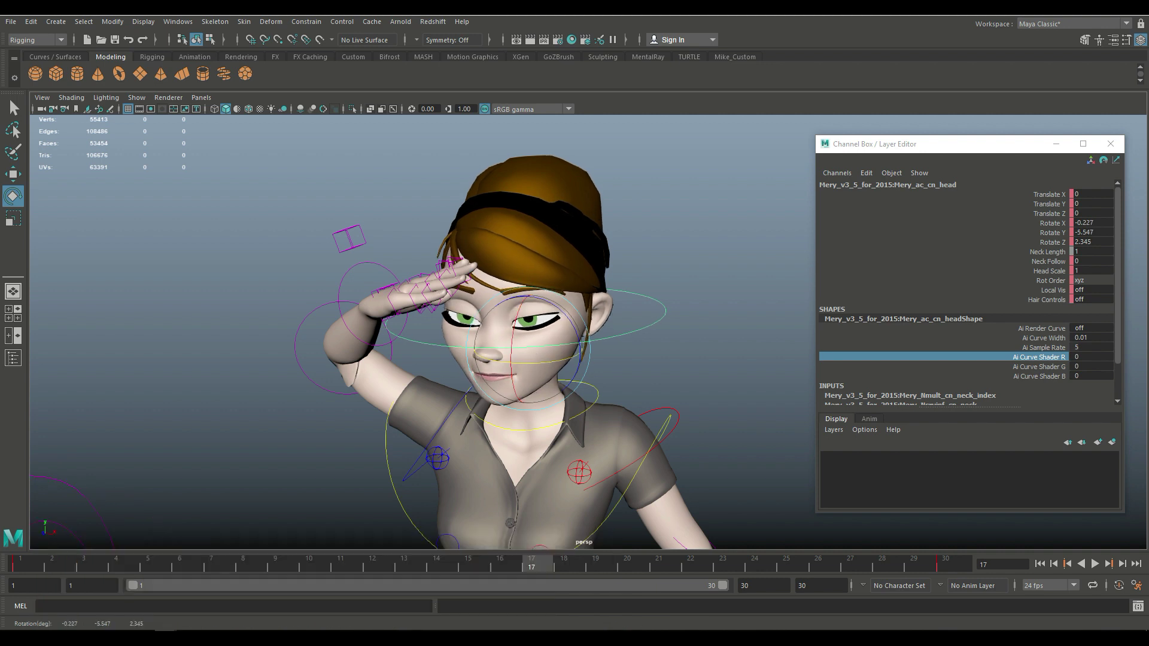
pyautogui.press('s')
pyautogui.hotkey('alt', 'd')
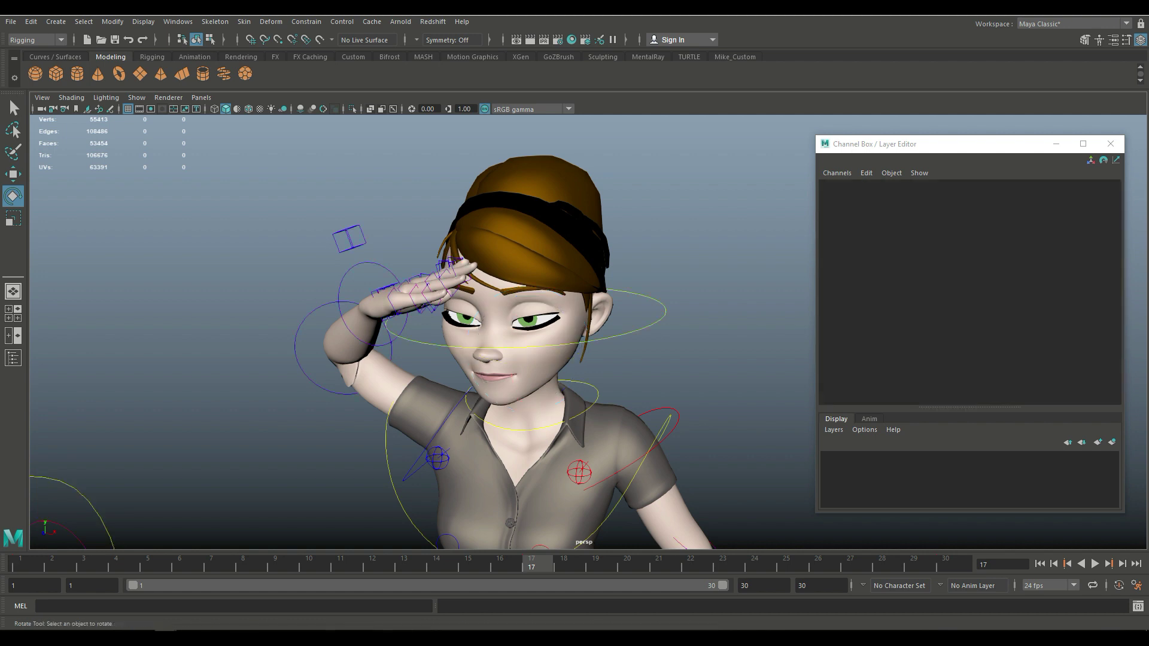
# Step: Tilt the head control to about 3.7 in Rotate Z and key it at frame 17
pyautogui.click(545, 346)
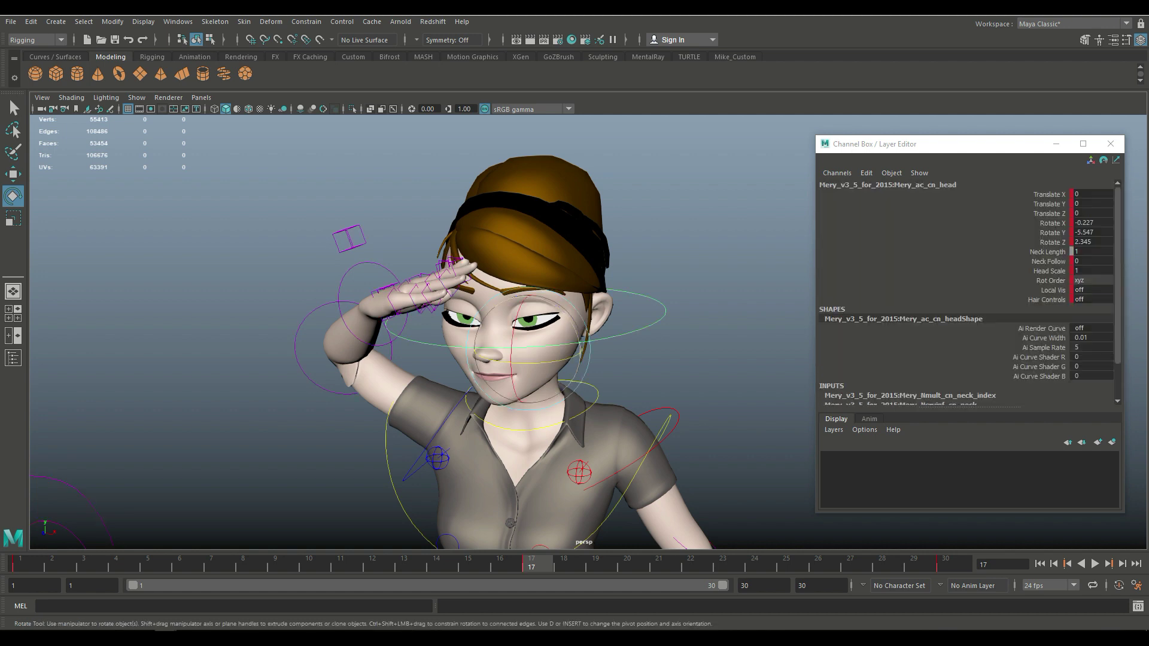
pyautogui.moveTo(574, 326); pyautogui.dragTo(573, 323)
pyautogui.press('s')
# Step: Rotate the right lower arm control slightly to about -124, 42.6, -104.3 and key it at frame 17
pyautogui.scroll(-4, 538, 344)
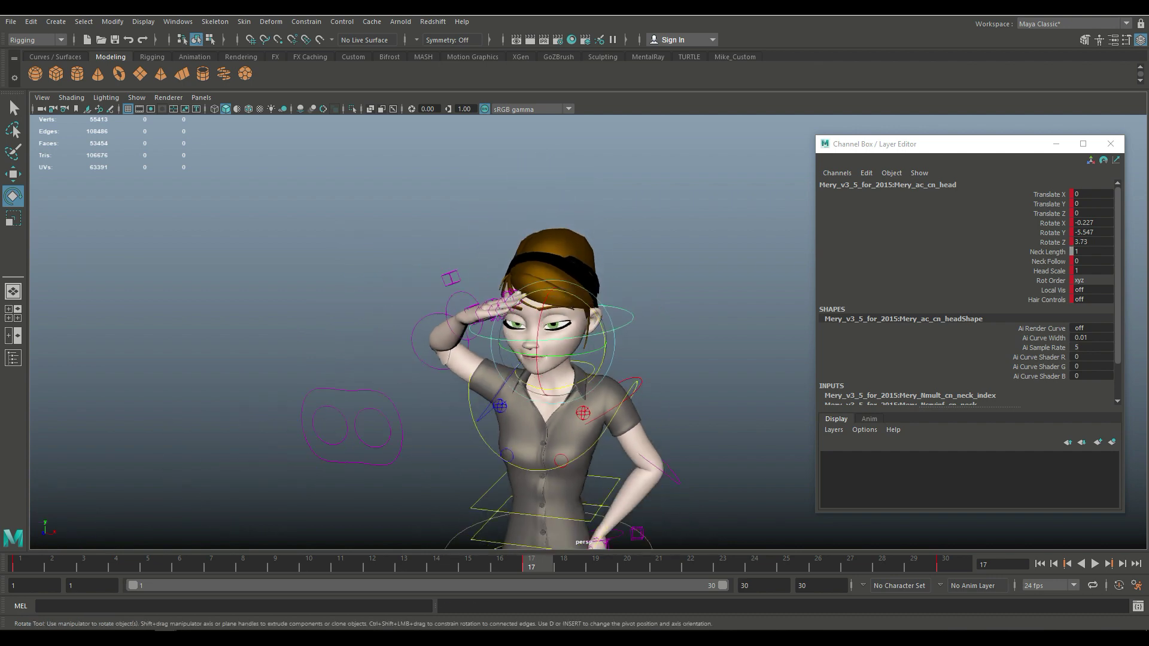
pyautogui.keyDown('alt'); pyautogui.moveTo(538, 344); pyautogui.dragTo(539, 275, button='middle'); pyautogui.keyUp('alt')
pyautogui.scroll(5, 539, 299)
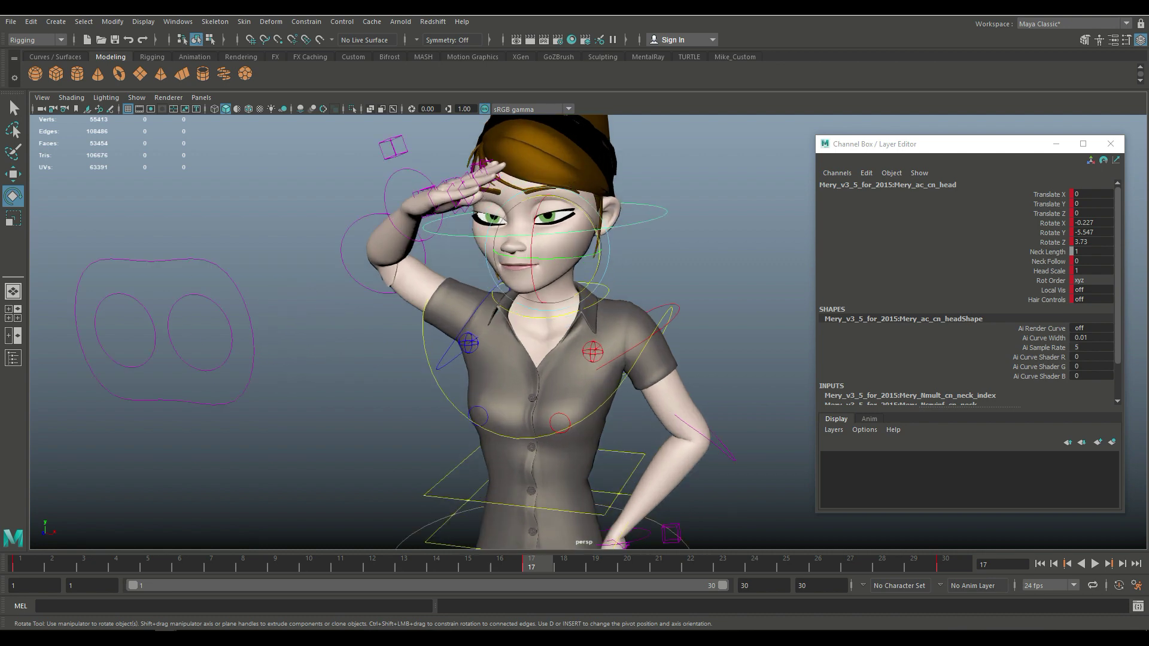
pyautogui.keyDown('alt'); pyautogui.moveTo(539, 299); pyautogui.dragTo(647, 372); pyautogui.keyUp('alt')
pyautogui.scroll(3, 575, 332)
pyautogui.keyDown('alt'); pyautogui.moveTo(574, 335); pyautogui.dragTo(633, 273); pyautogui.keyUp('alt')
pyautogui.click(372, 262)
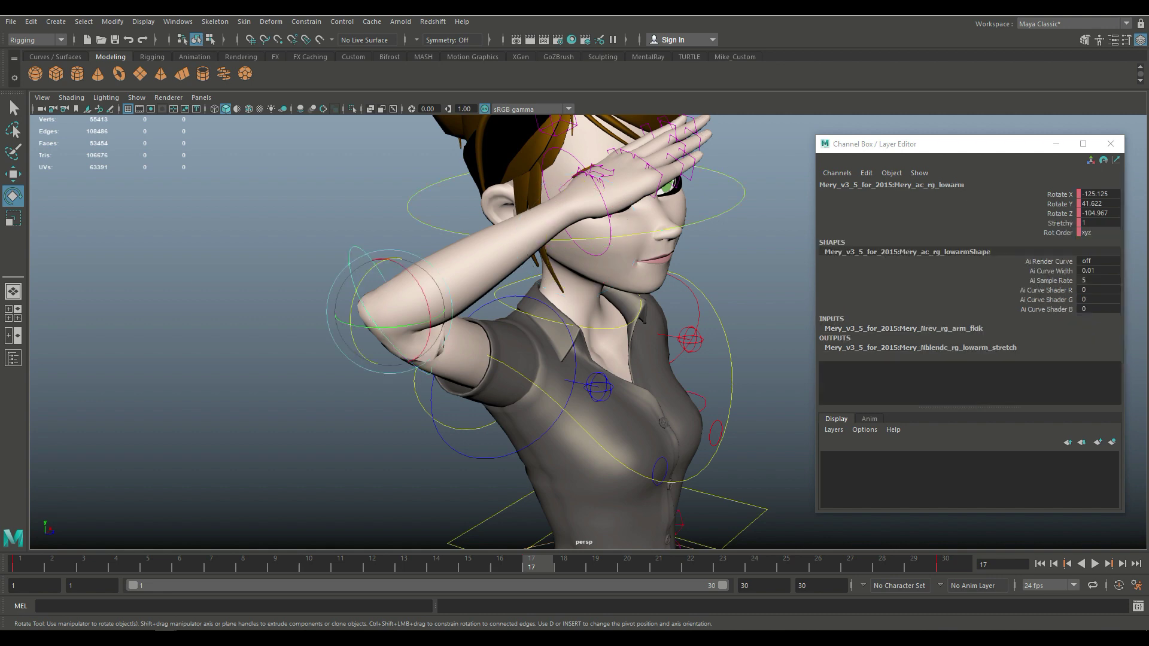
pyautogui.keyDown('alt'); pyautogui.moveTo(606, 344); pyautogui.dragTo(648, 385); pyautogui.keyUp('alt')
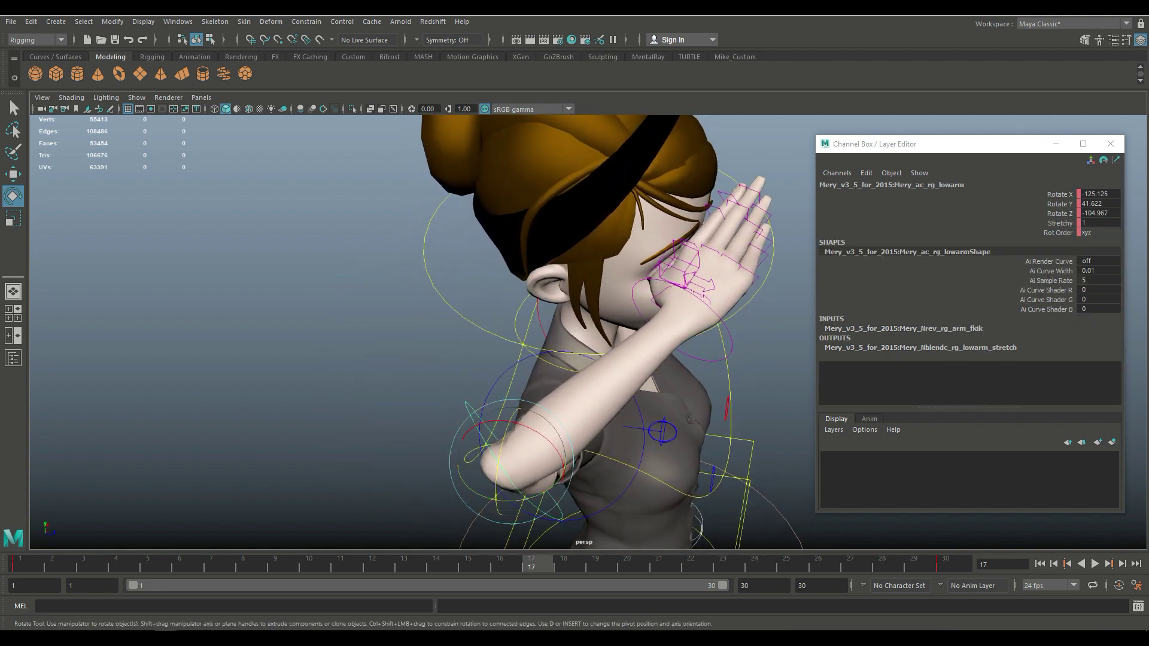
pyautogui.moveTo(519, 501); pyautogui.dragTo(514, 493)
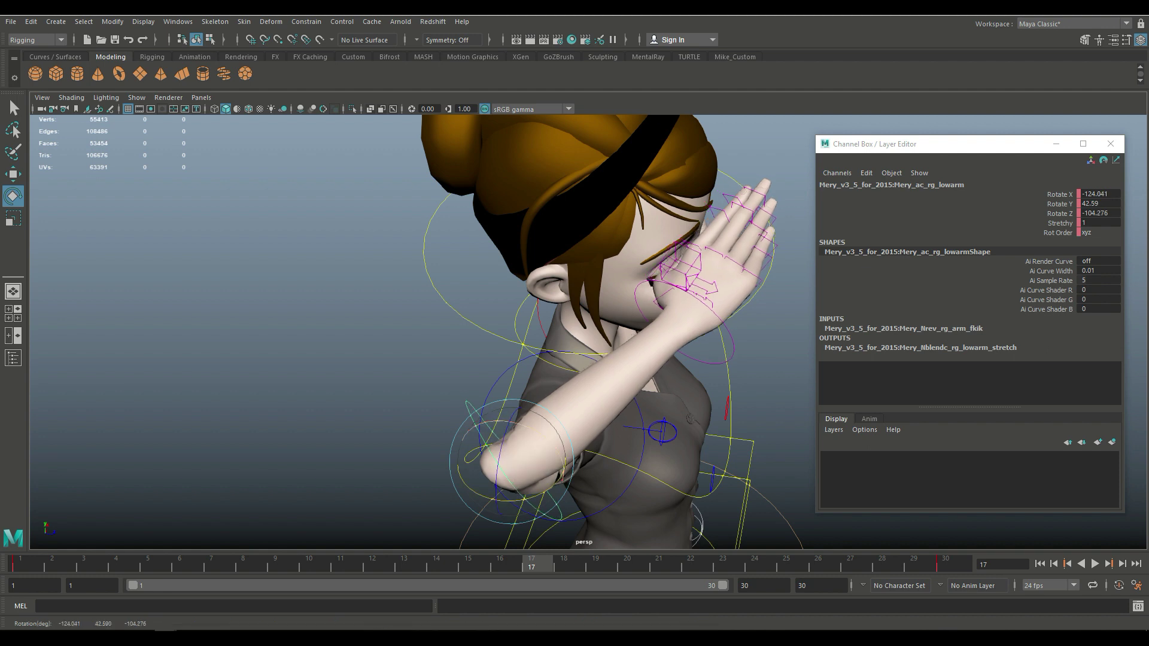
# Step: Rotate the left foot IK control to about 2.8 in Rotate X
pyautogui.scroll(-5, 716, 547)
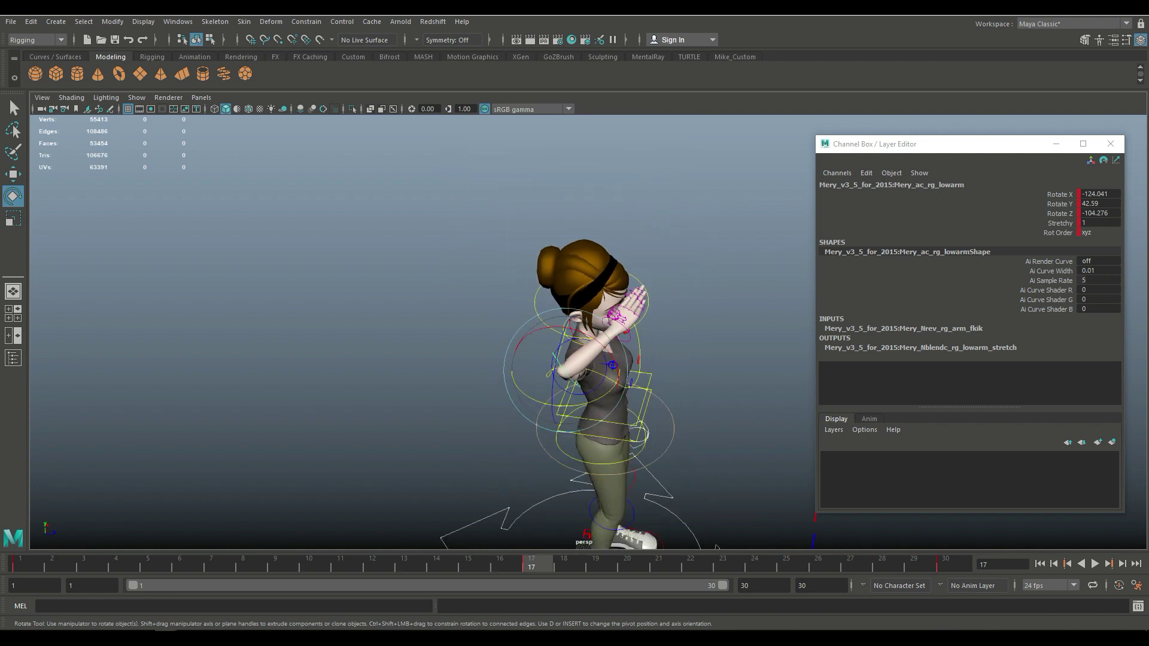
pyautogui.keyDown('alt'); pyautogui.moveTo(716, 547); pyautogui.dragTo(680, 546); pyautogui.keyUp('alt')
pyautogui.scroll(6, 679, 545)
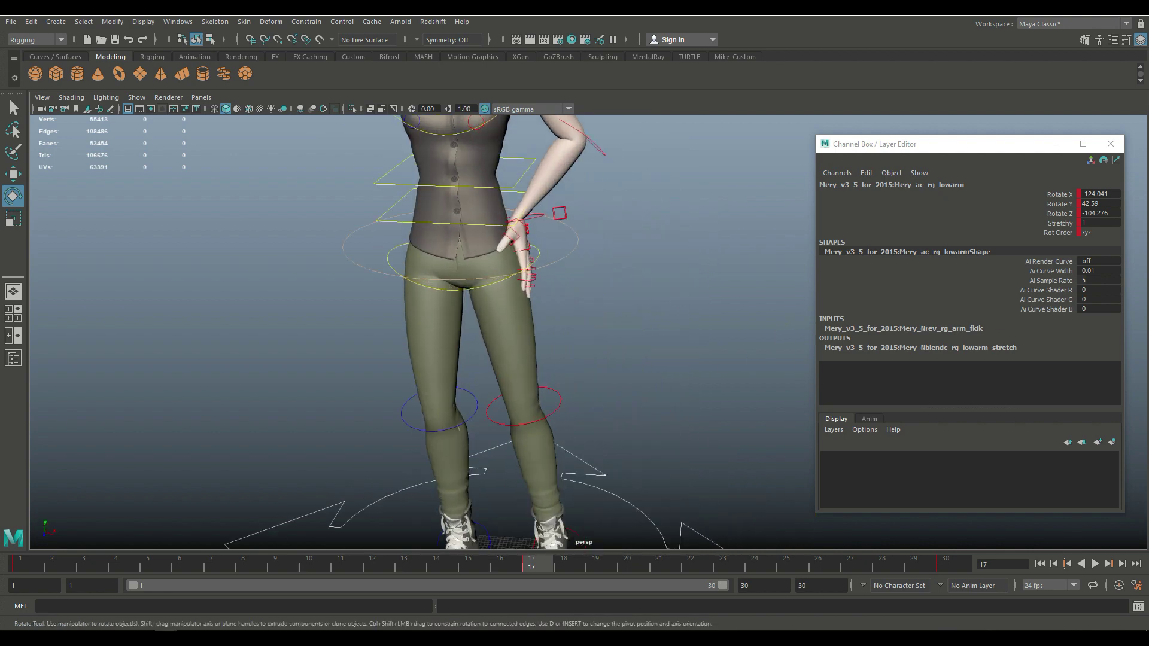
pyautogui.keyDown('alt'); pyautogui.moveTo(574, 383); pyautogui.dragTo(583, 347, button='middle'); pyautogui.keyUp('alt')
pyautogui.keyDown('alt'); pyautogui.moveTo(583, 347); pyautogui.dragTo(469, 362); pyautogui.keyUp('alt')
pyautogui.keyDown('alt'); pyautogui.moveTo(470, 362); pyautogui.dragTo(328, 284, button='middle'); pyautogui.keyUp('alt')
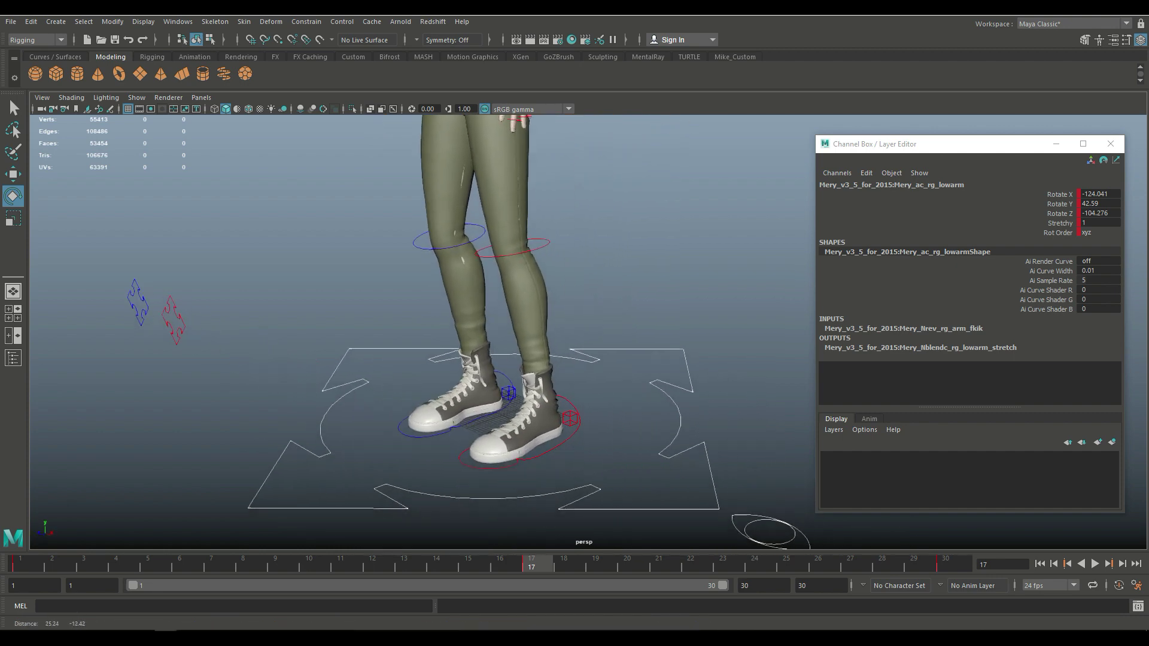
pyautogui.scroll(1, 327, 285)
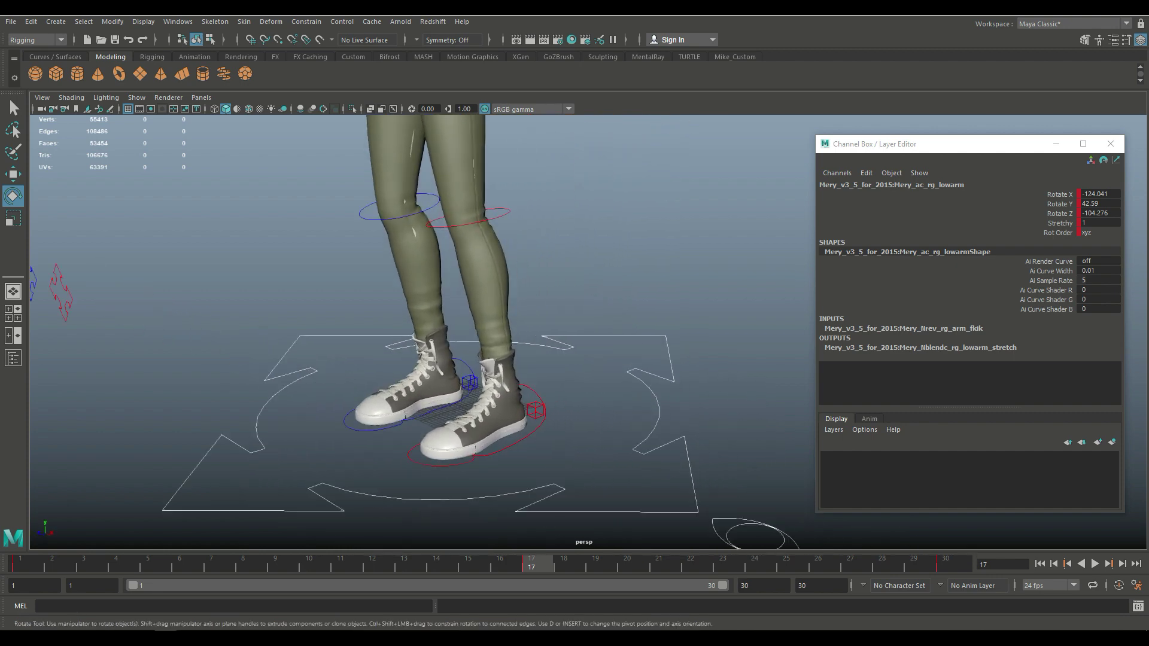
pyautogui.click(535, 430)
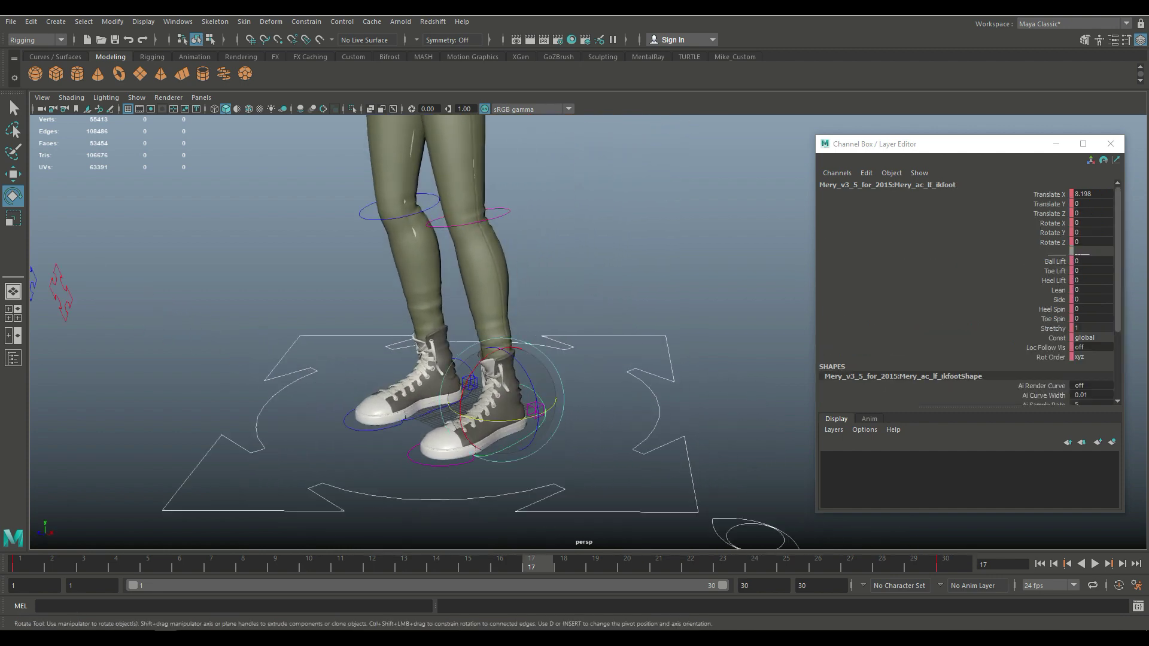
pyautogui.moveTo(465, 381); pyautogui.dragTo(465, 383)
pyautogui.moveTo(468, 439); pyautogui.dragTo(469, 432)
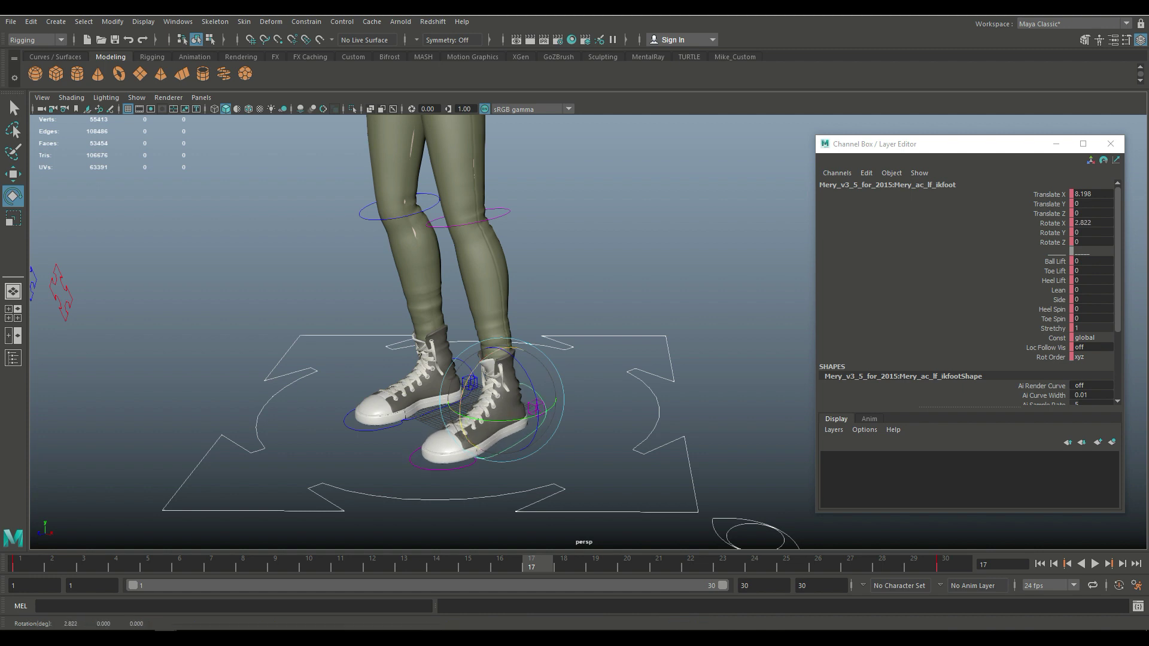
# Step: Raise the left foot IK control to about 0.42 in Translate Y and key it at frame 17
pyautogui.press('w')
pyautogui.moveTo(500, 365); pyautogui.dragTo(500, 357)
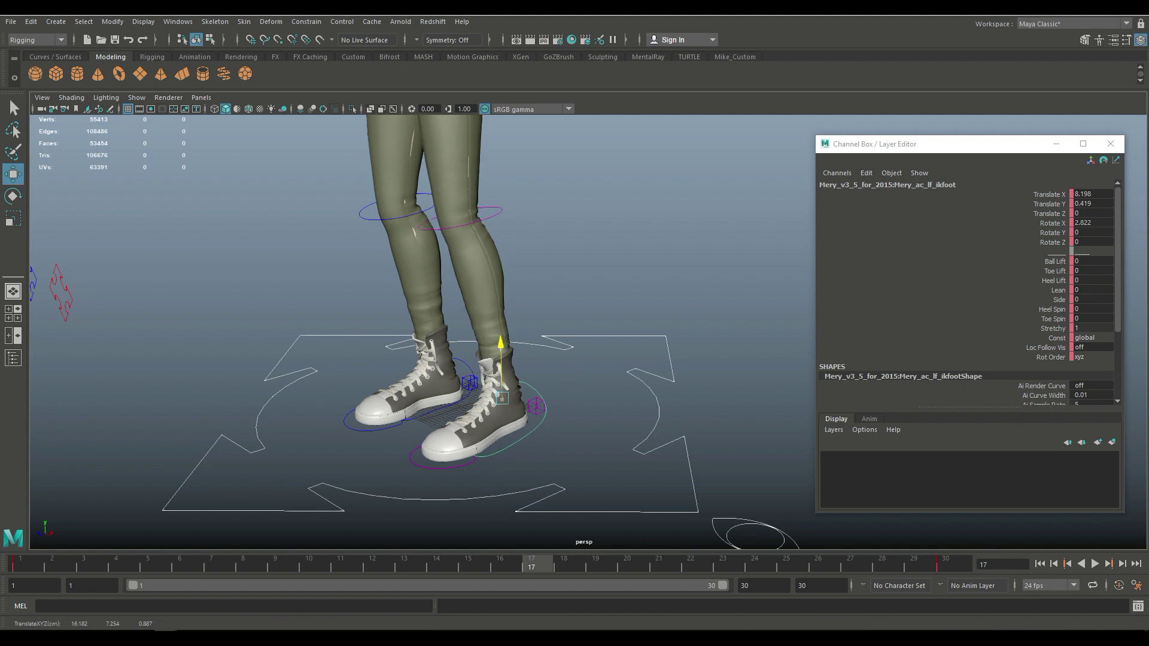
pyautogui.press('s')
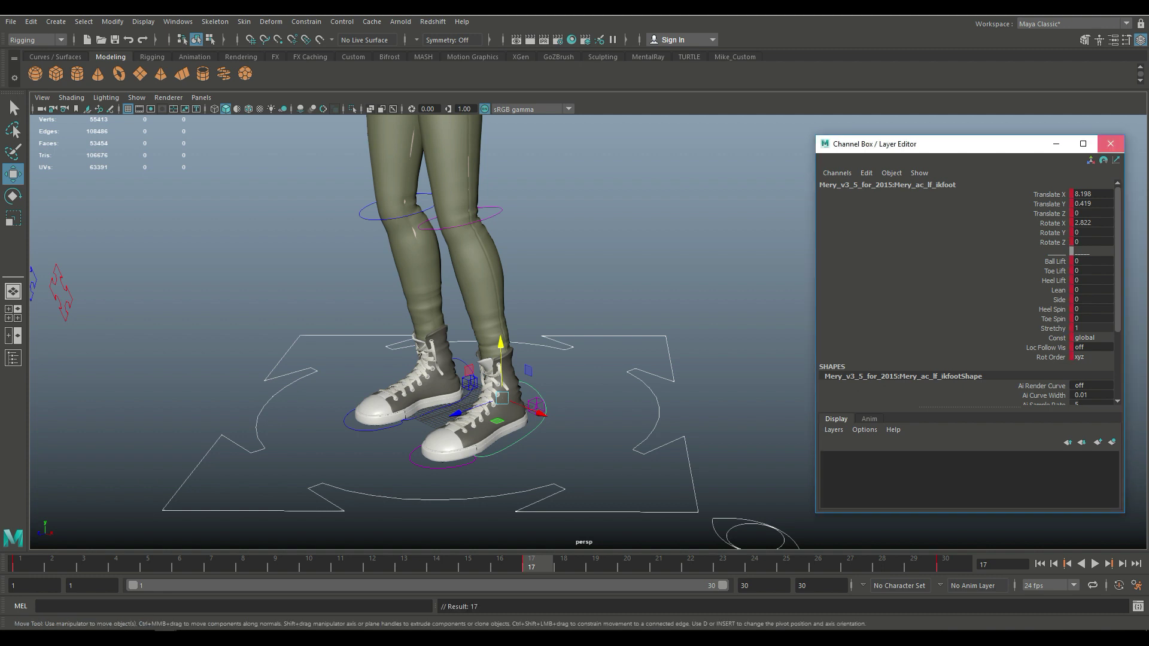
# Step: Close the Channel Box and play the idle loop from frame 1 to review the whole character's motion, stopping playback when done
pyautogui.click(1110, 144)
pyautogui.scroll(-8, 1111, 143)
pyautogui.scroll(-3, 588, 332)
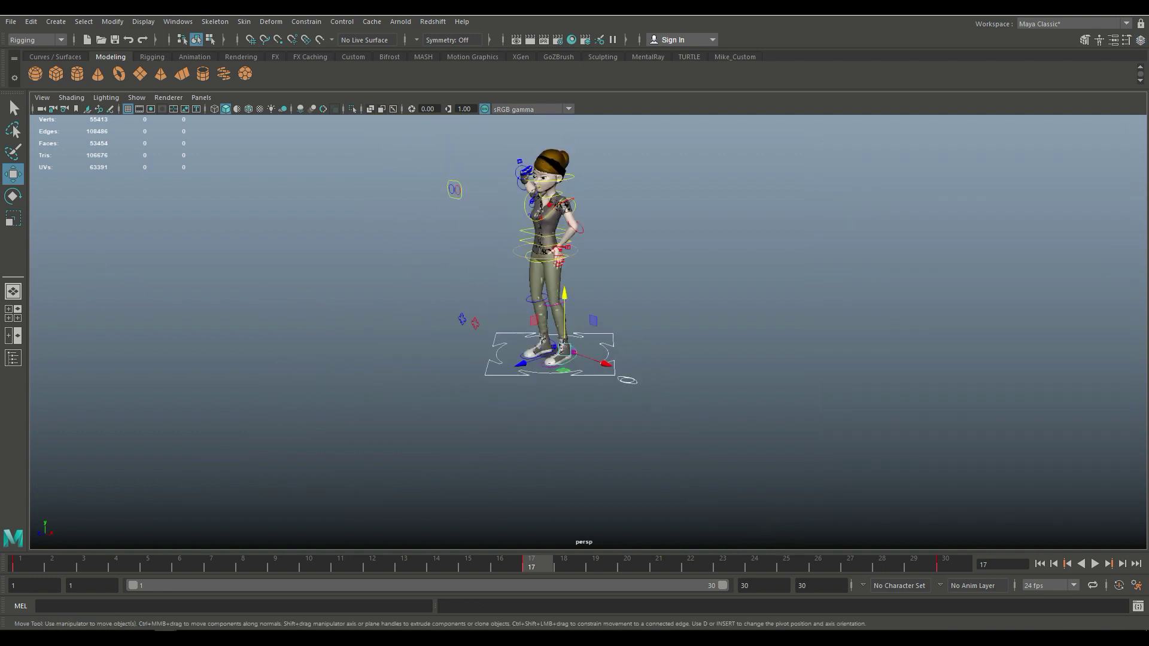
pyautogui.keyDown('alt'); pyautogui.moveTo(588, 332); pyautogui.dragTo(543, 364); pyautogui.keyUp('alt')
pyautogui.keyDown('alt'); pyautogui.moveTo(543, 364); pyautogui.dragTo(557, 442, button='middle'); pyautogui.keyUp('alt')
pyautogui.keyDown('alt'); pyautogui.moveTo(557, 442); pyautogui.dragTo(590, 443, button='right'); pyautogui.keyUp('alt')
pyautogui.keyDown('alt'); pyautogui.moveTo(590, 443); pyautogui.dragTo(712, 446); pyautogui.keyUp('alt')
pyautogui.moveTo(588, 359)
pyautogui.keyDown('alt'); pyautogui.mouseDown(button='middle')
pyautogui.moveTo(619, 322)
pyautogui.moveTo(595, 338)
pyautogui.mouseUp(button='middle'); pyautogui.keyUp('alt')
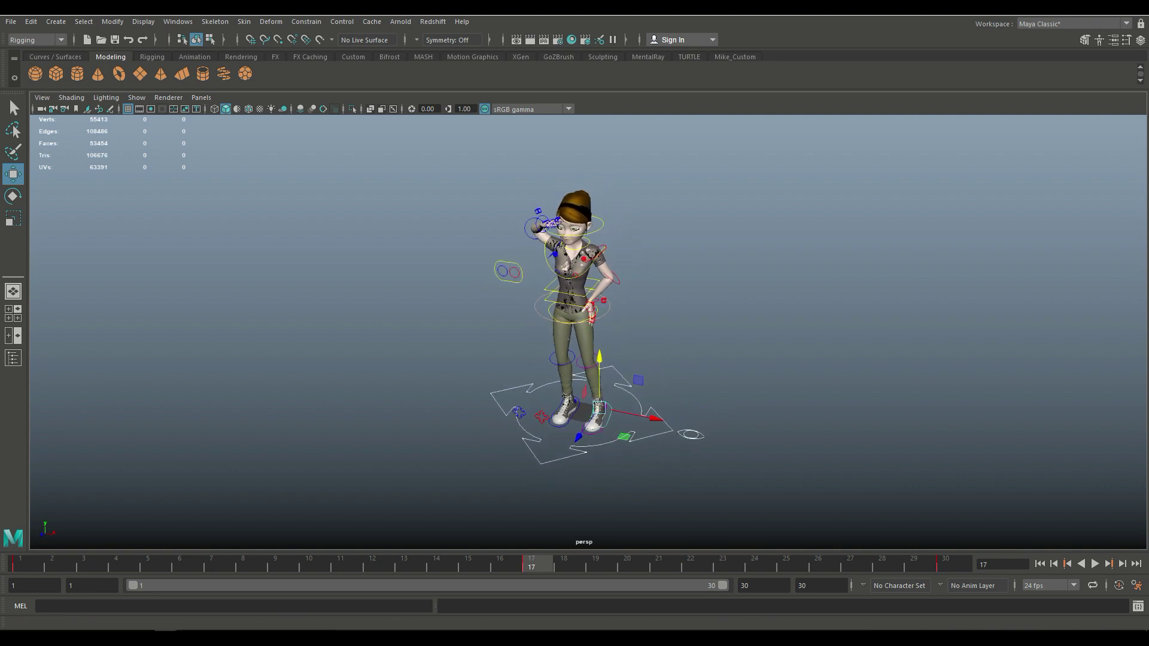
pyautogui.click(1040, 563)
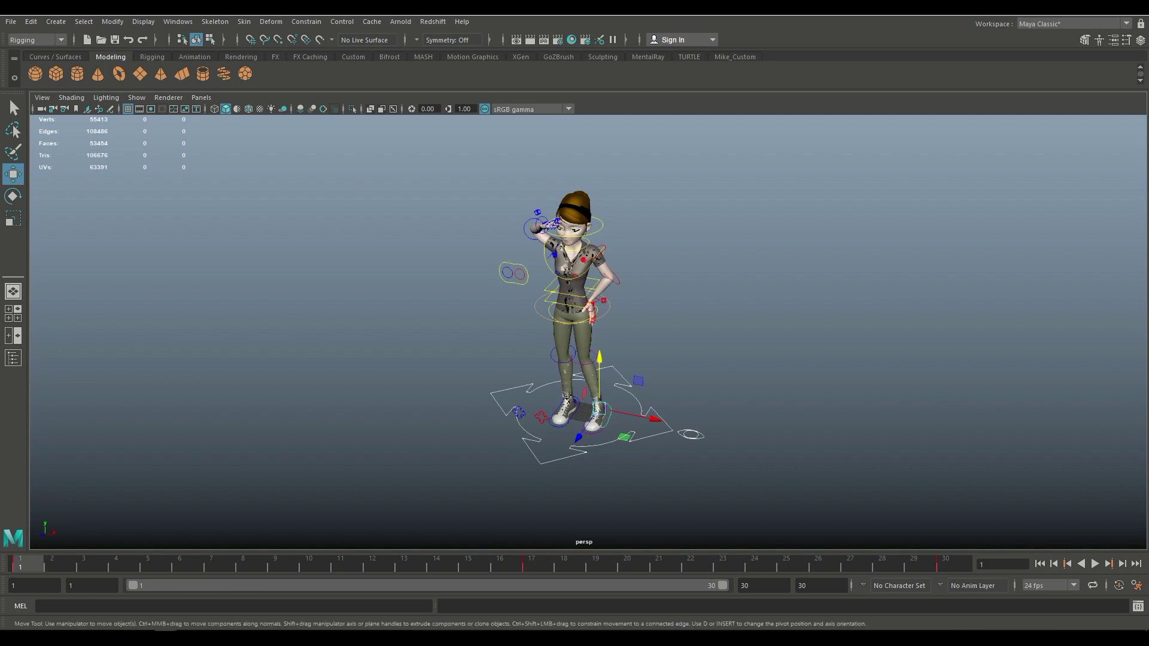
pyautogui.scroll(3, 588, 332)
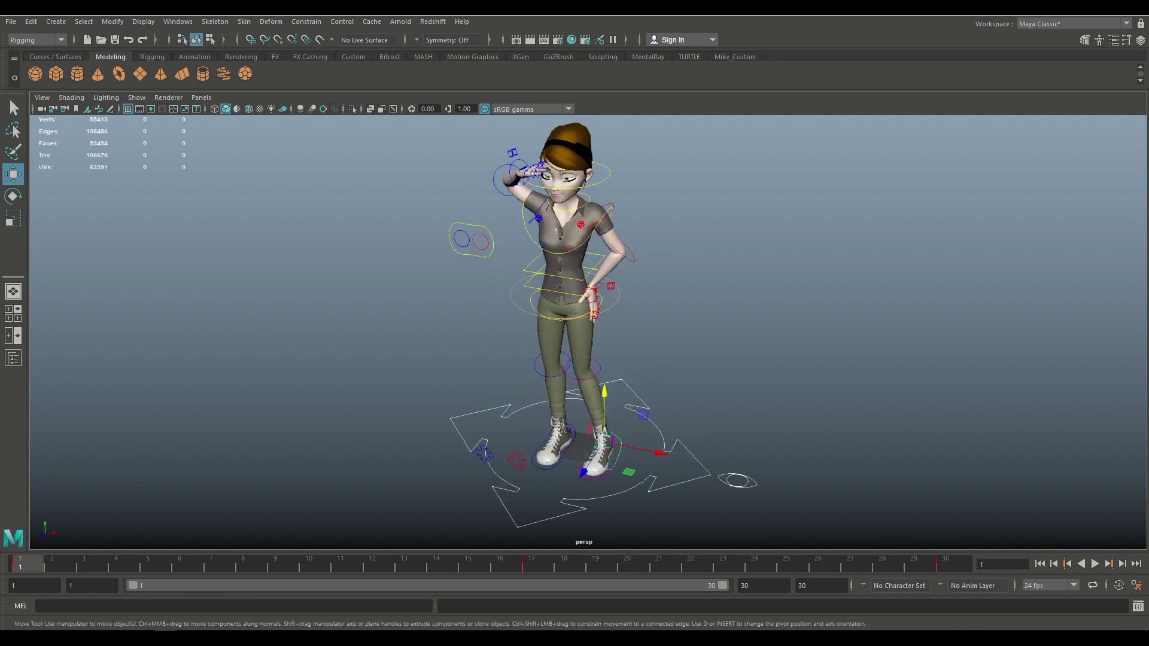
pyautogui.keyDown('alt'); pyautogui.moveTo(588, 359); pyautogui.dragTo(554, 329); pyautogui.keyUp('alt')
pyautogui.scroll(2, 588, 332)
pyautogui.keyDown('alt'); pyautogui.moveTo(588, 332); pyautogui.dragTo(561, 346, button='middle'); pyautogui.keyUp('alt')
pyautogui.click(1095, 563)
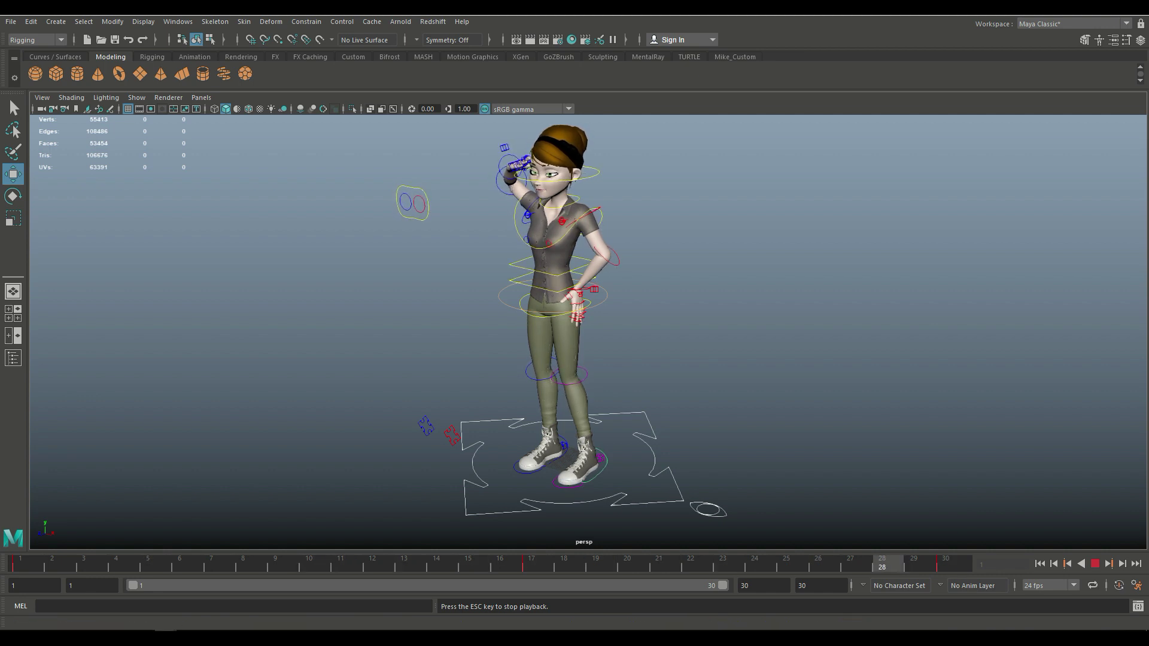
pyautogui.press('Escape')
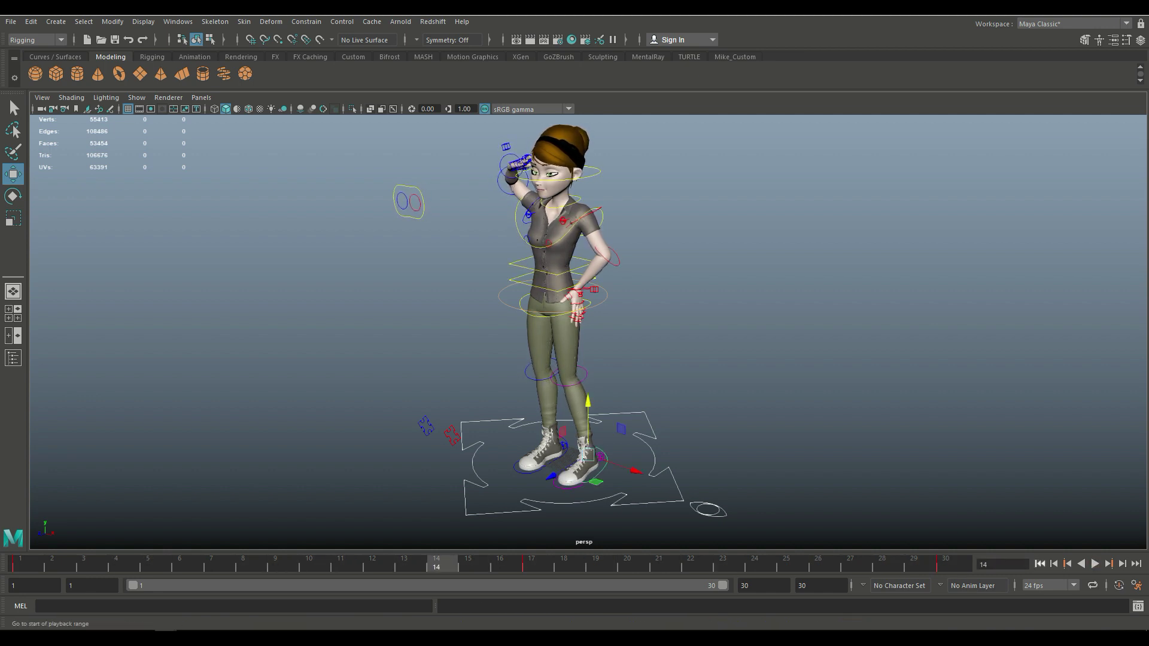
# Step: Return to frame 1 and hide the NURBS curves in the viewport so only the character mesh shows
pyautogui.click(1039, 564)
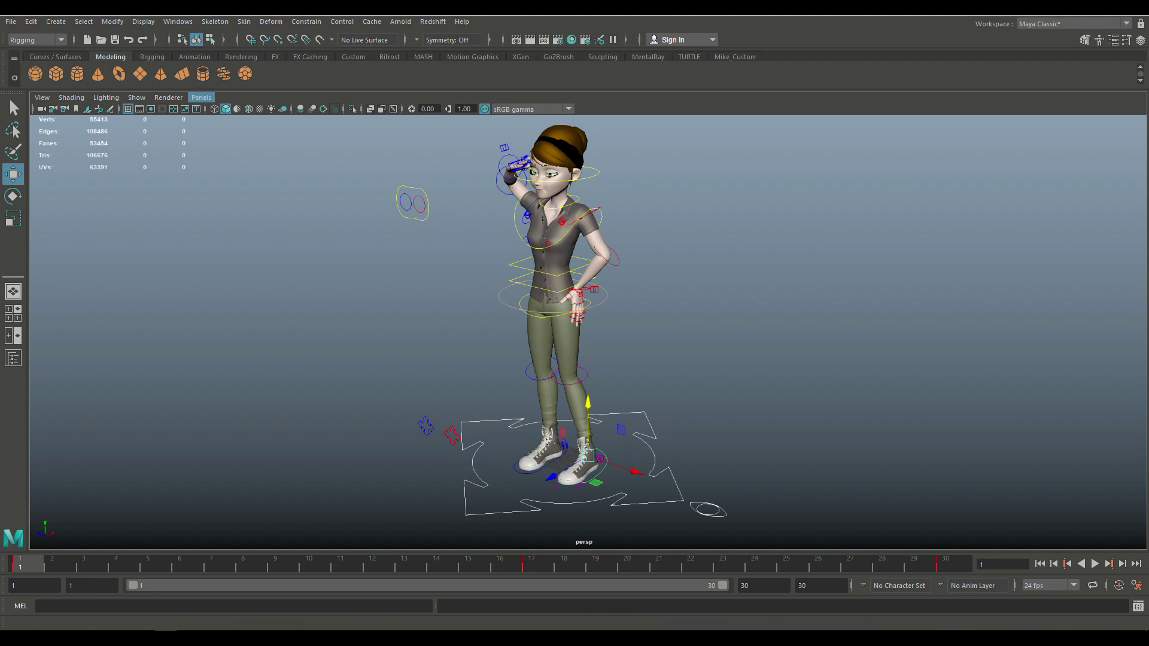
pyautogui.click(137, 97)
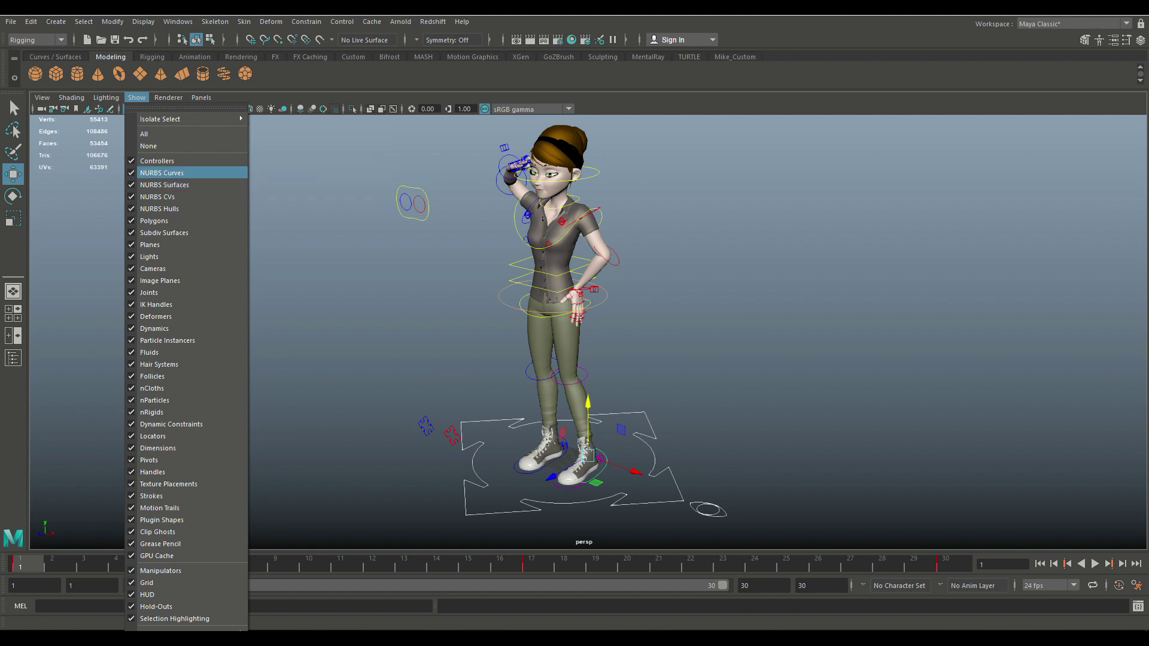
pyautogui.click(161, 173)
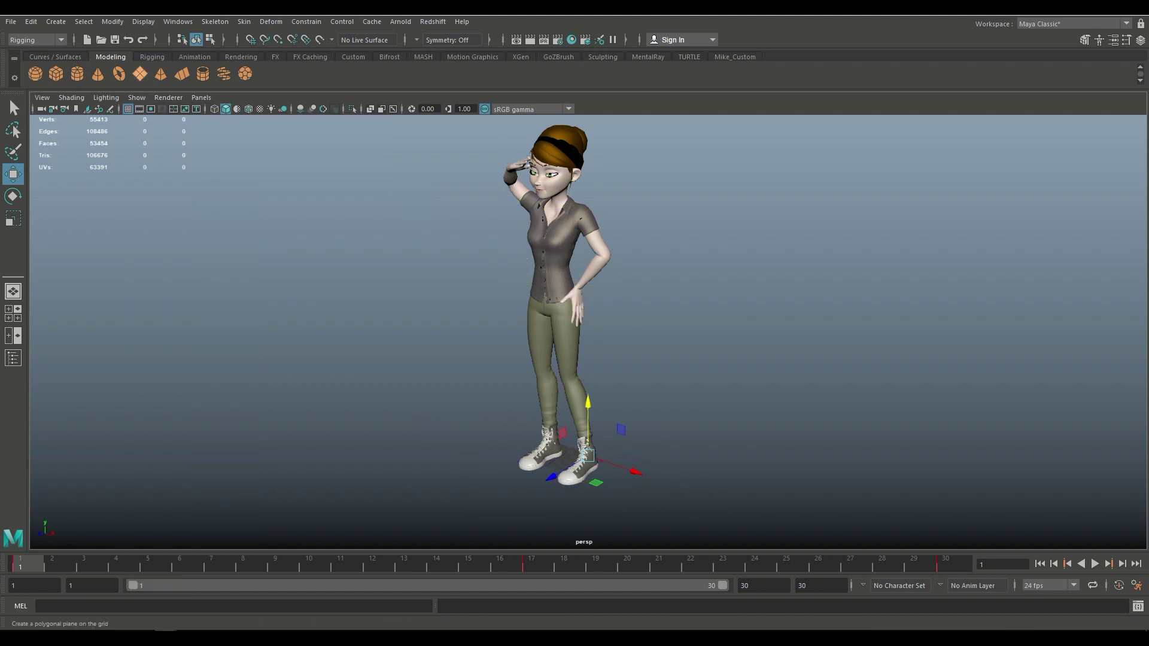
# Step: Create a polygon plane under the character and scale it up greatly in all directions as a ground floor
pyautogui.click(140, 73)
pyautogui.scroll(-5, 575, 323)
pyautogui.press('r')
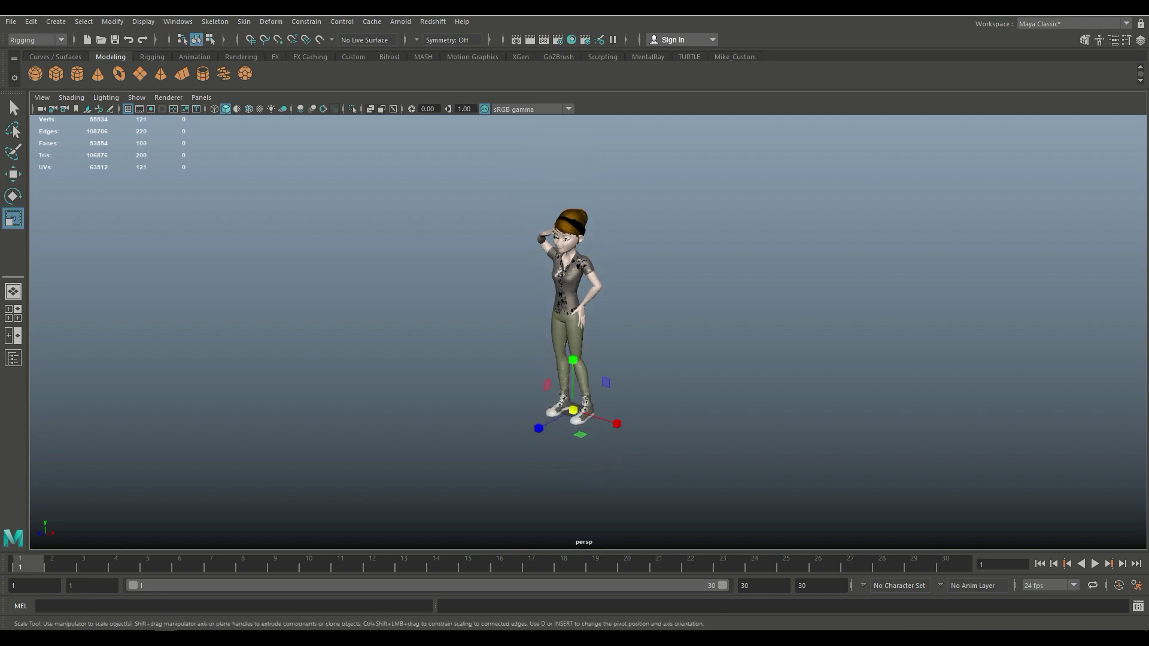
pyautogui.moveTo(573, 410); pyautogui.dragTo(885, 411)
pyautogui.moveTo(617, 425); pyautogui.dragTo(1124, 584)
pyautogui.moveTo(539, 428); pyautogui.dragTo(287, 548)
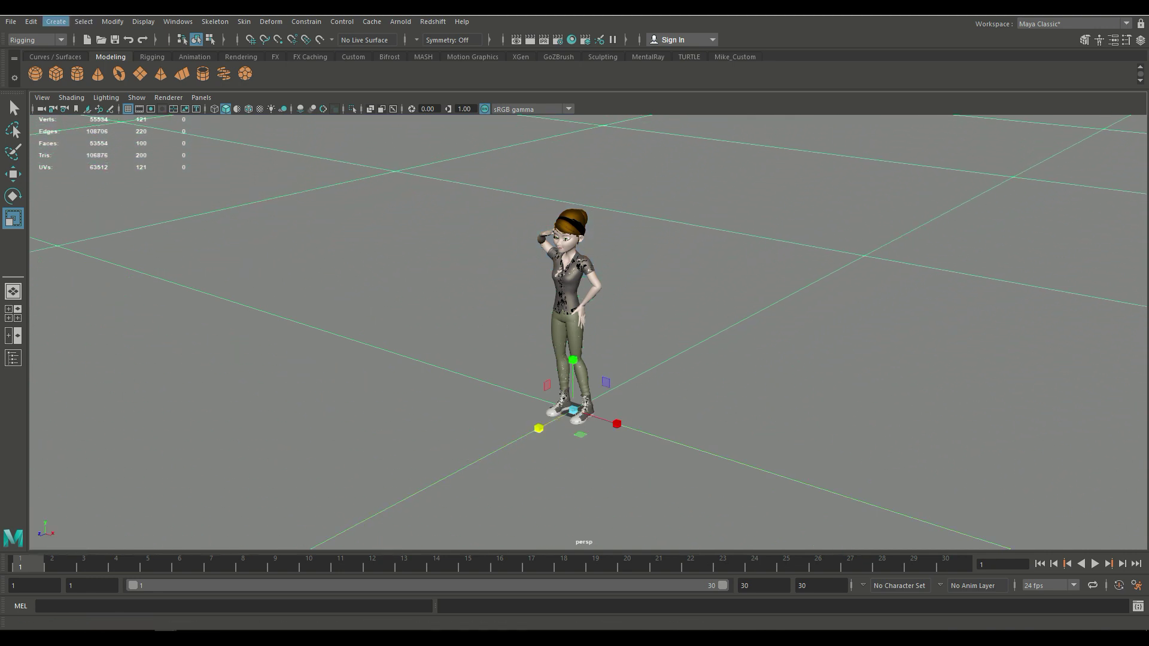
# Step: Create a directional light and switch the viewport to use all scene lights
pyautogui.click(55, 21)
pyautogui.moveTo(89, 88)
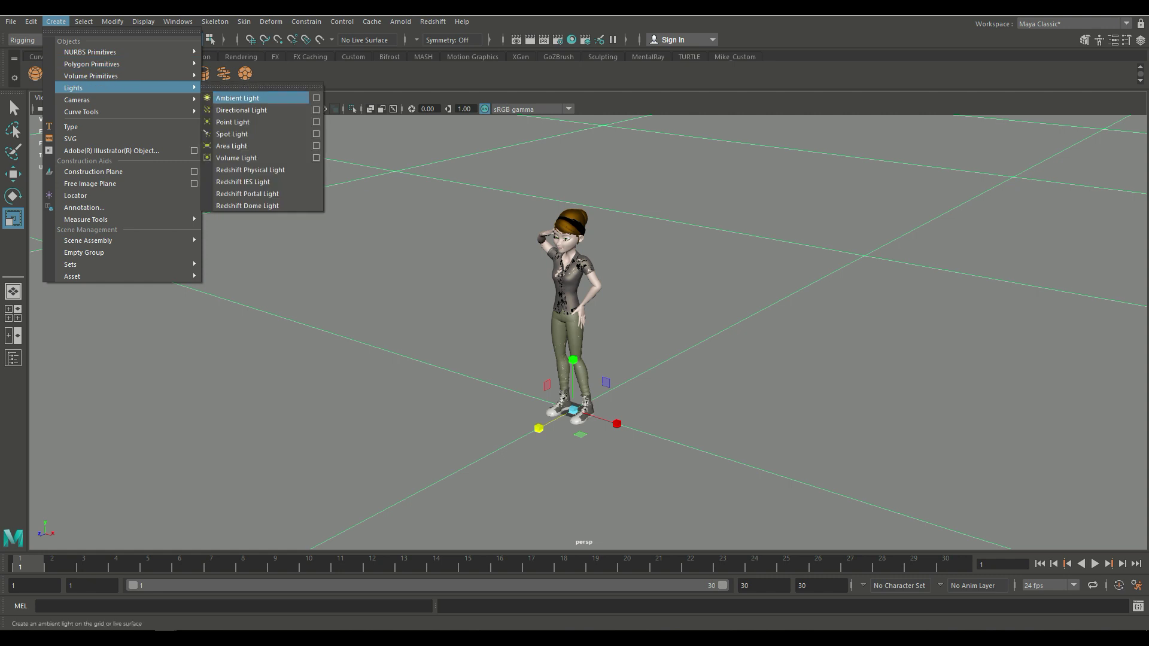
pyautogui.click(242, 110)
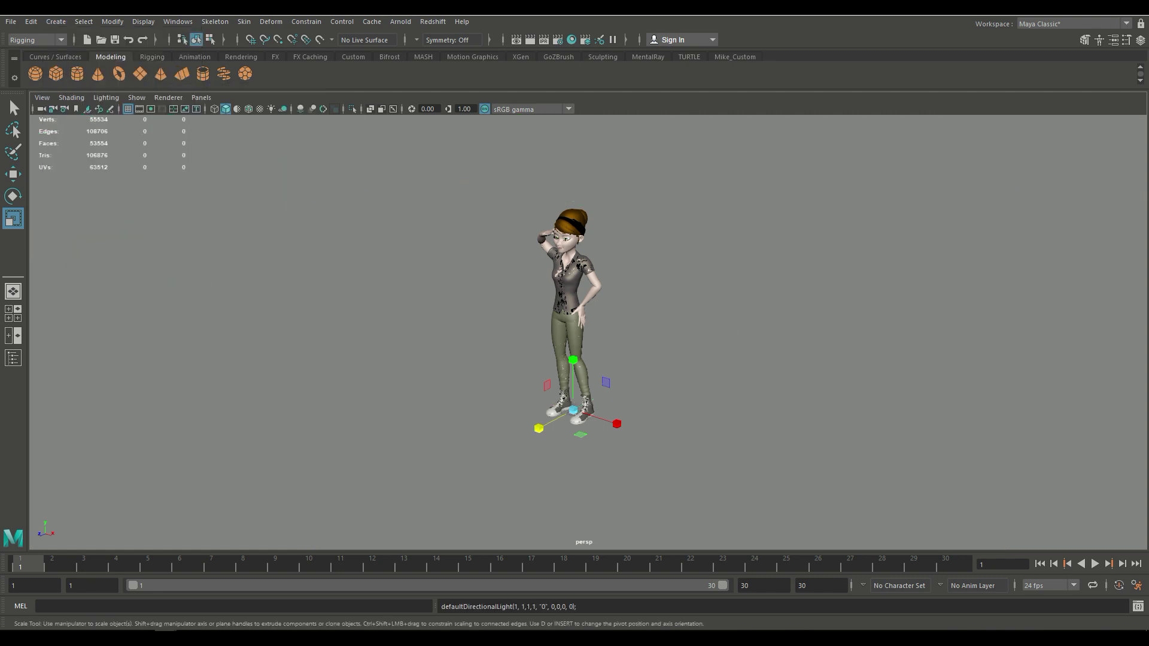
pyautogui.press('7')
pyautogui.scroll(-3, 574, 324)
# Step: Raise the directional light, move it out to the character's raised-hand side and scale it up to about 100
pyautogui.press('w')
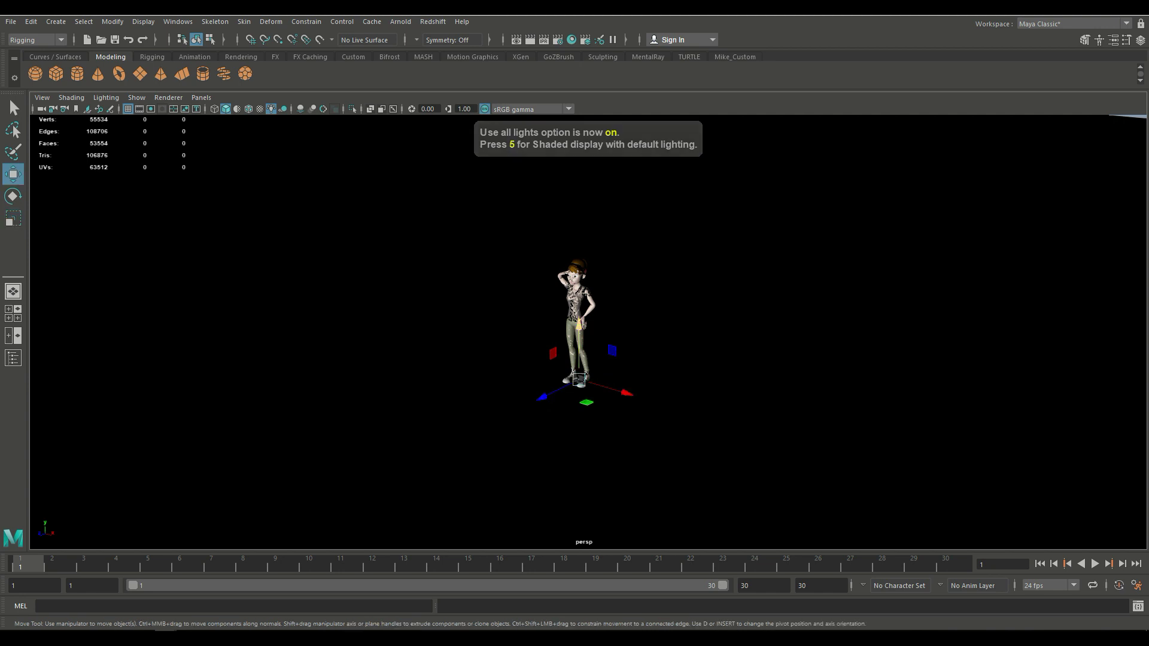
pyautogui.moveTo(579, 335); pyautogui.dragTo(579, 197)
pyautogui.moveTo(542, 256); pyautogui.dragTo(539, 305)
pyautogui.press('r')
pyautogui.moveTo(454, 303); pyautogui.dragTo(478, 301)
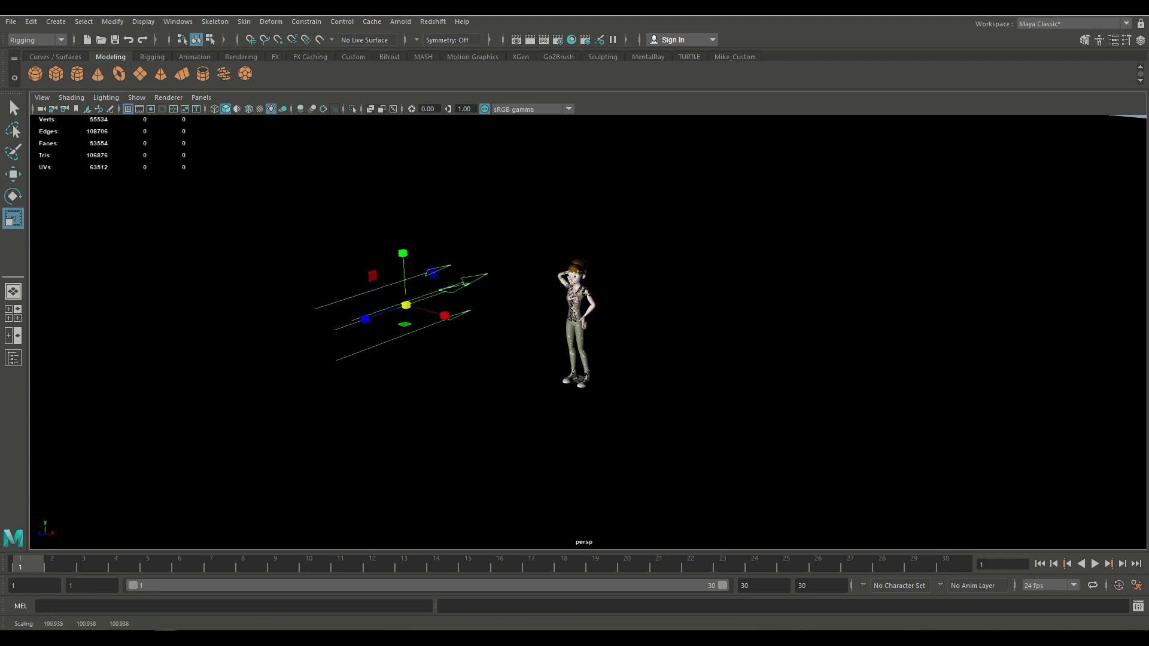
# Step: Rotate the directional light about -53 degrees around Y and tilt it downward so it shines on the character and floor
pyautogui.press('e')
pyautogui.moveTo(419, 322); pyautogui.dragTo(370, 320)
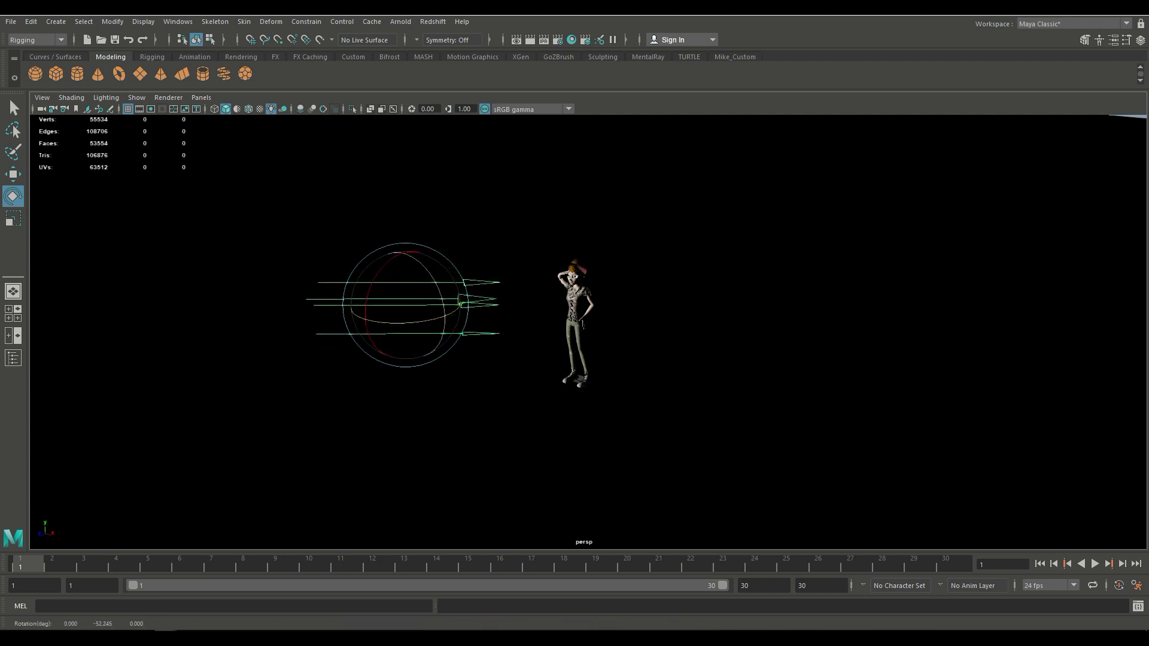
pyautogui.moveTo(421, 264); pyautogui.dragTo(436, 285)
pyautogui.scroll(3, 437, 285)
pyautogui.scroll(5, 437, 285)
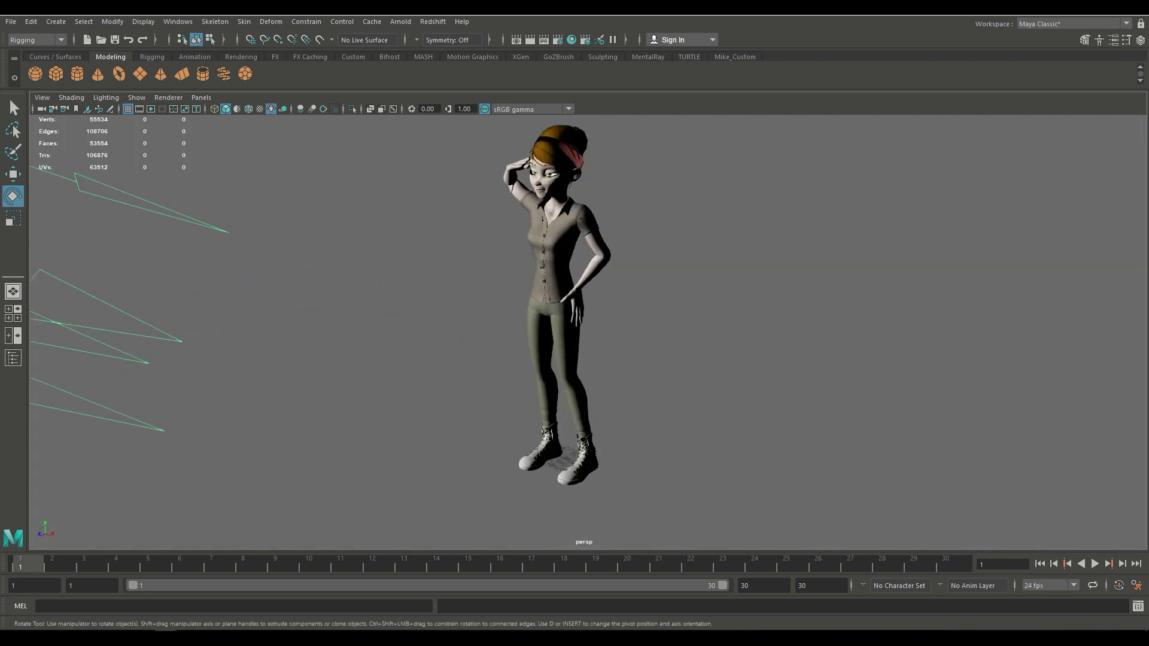
pyautogui.keyDown('alt'); pyautogui.moveTo(436, 285); pyautogui.dragTo(495, 310, button='middle'); pyautogui.keyUp('alt')
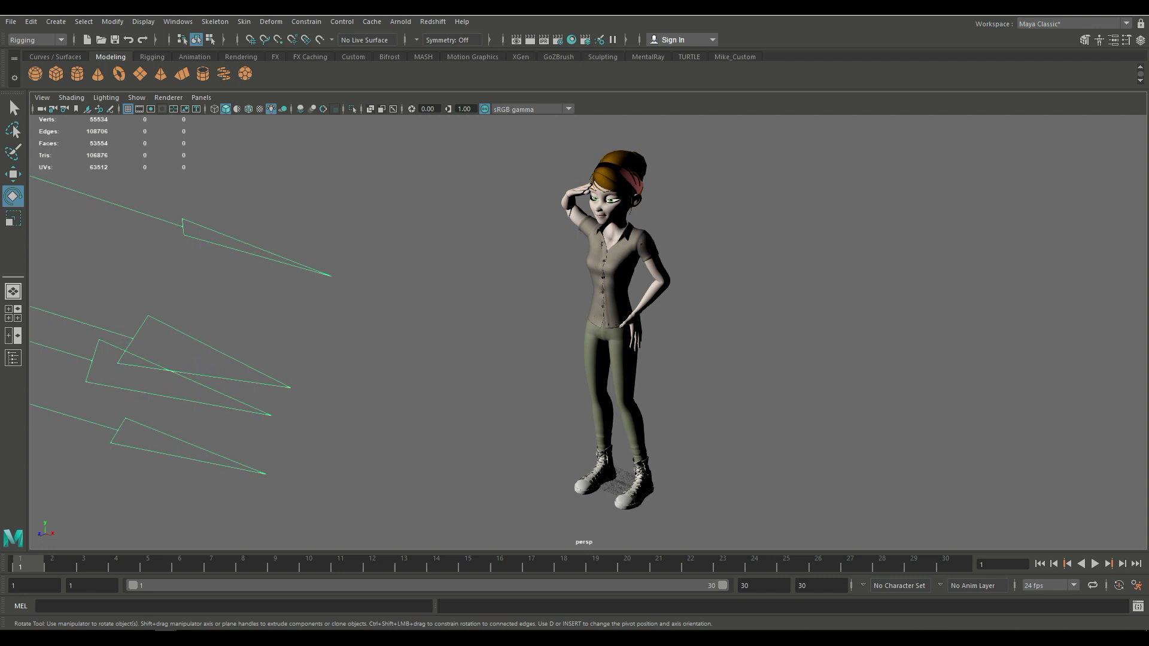
# Step: Create an area light, scale it up greatly and move it along X to the character's hand-on-hip side
pyautogui.click(55, 21)
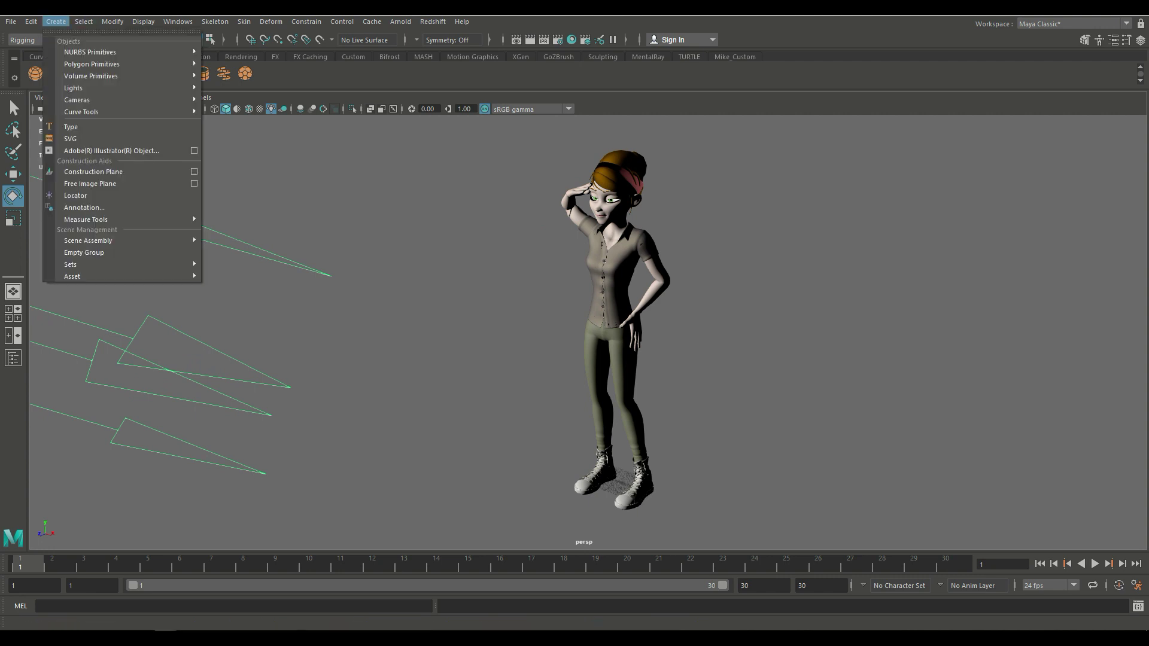
pyautogui.moveTo(73, 88)
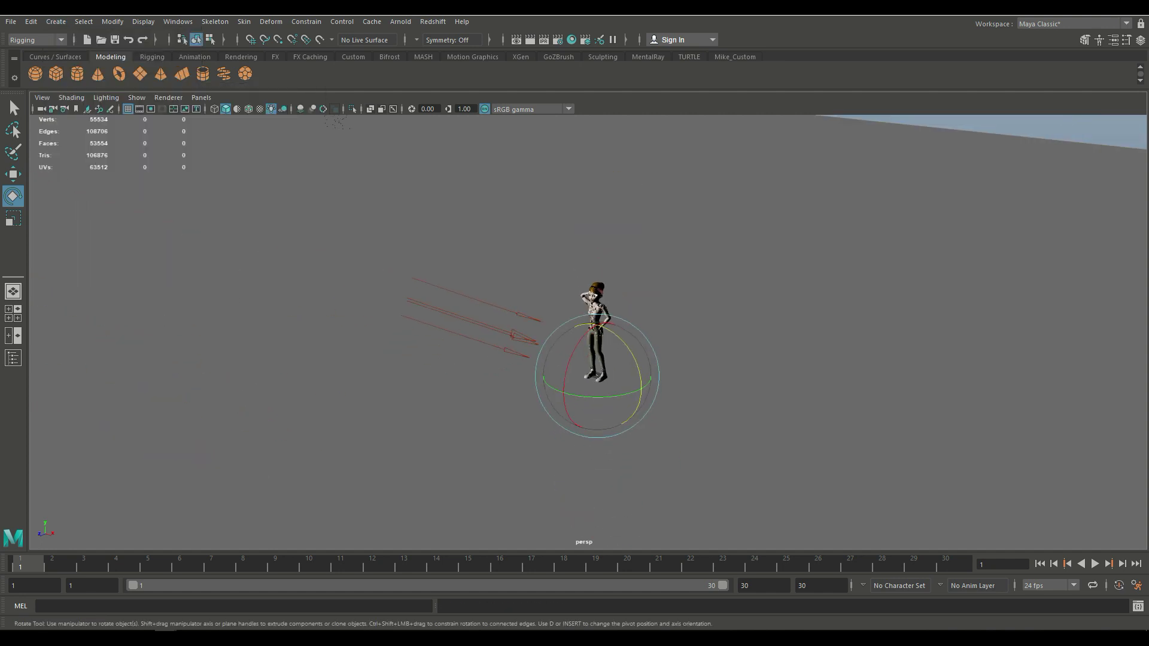
pyautogui.press('r')
pyautogui.moveTo(598, 376); pyautogui.dragTo(886, 376)
pyautogui.press('w')
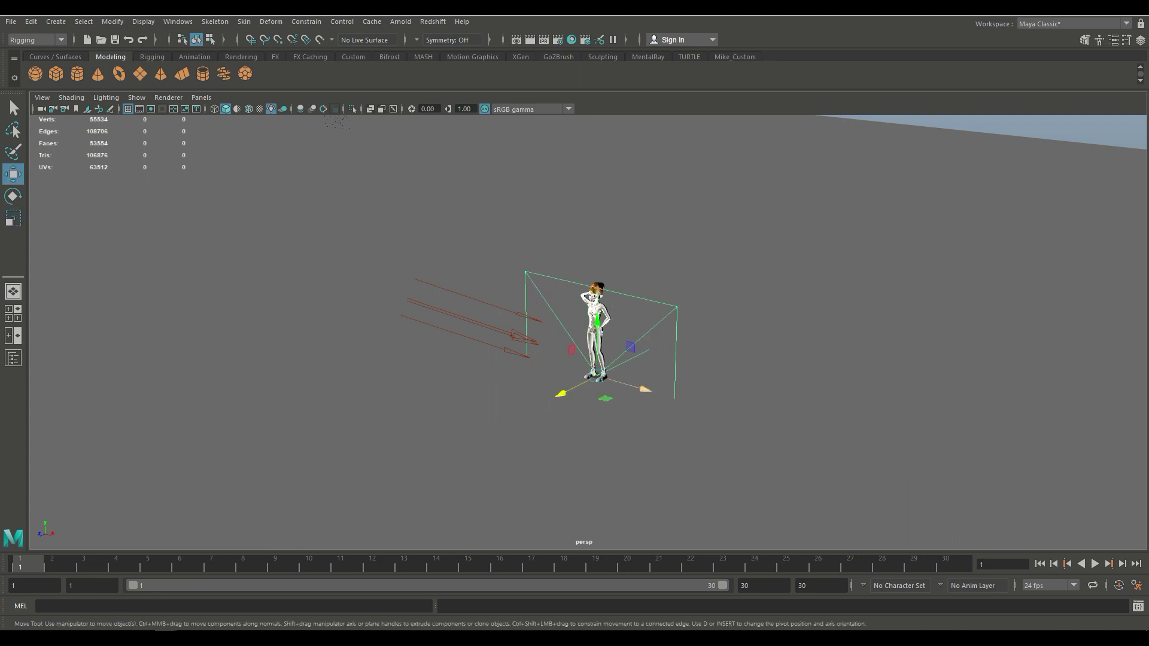
pyautogui.moveTo(641, 389); pyautogui.dragTo(893, 461)
pyautogui.press('t')
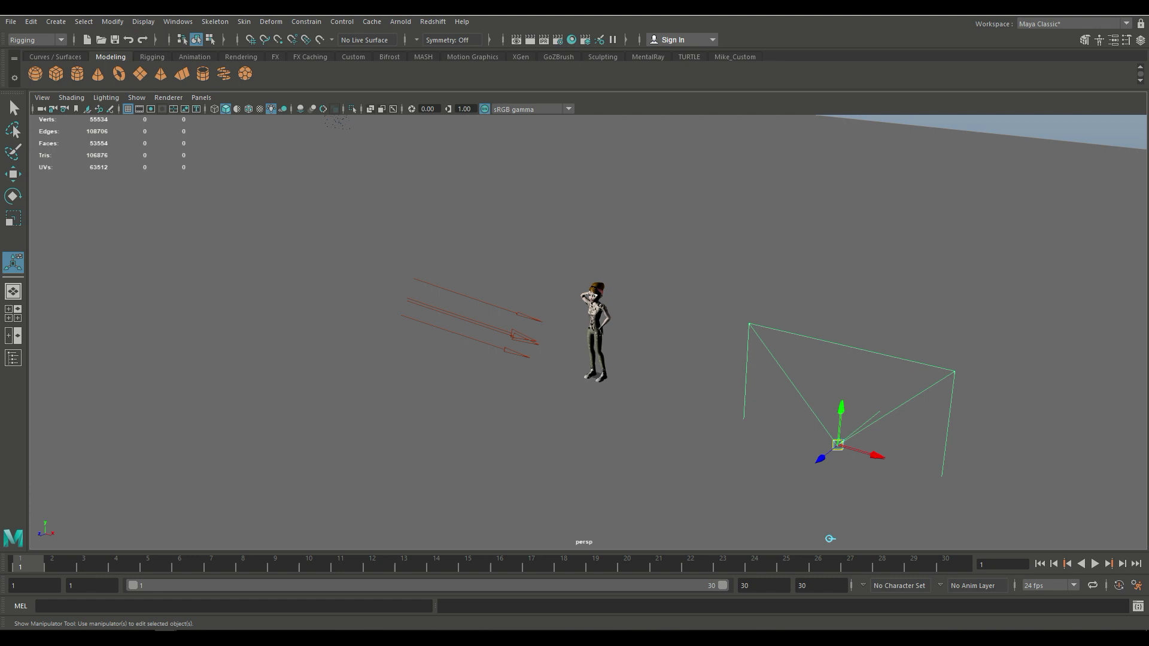
# Step: Raise the area light above the character and rotate it about 85 degrees in Y and 39 degrees in Z to aim downward
pyautogui.press('e')
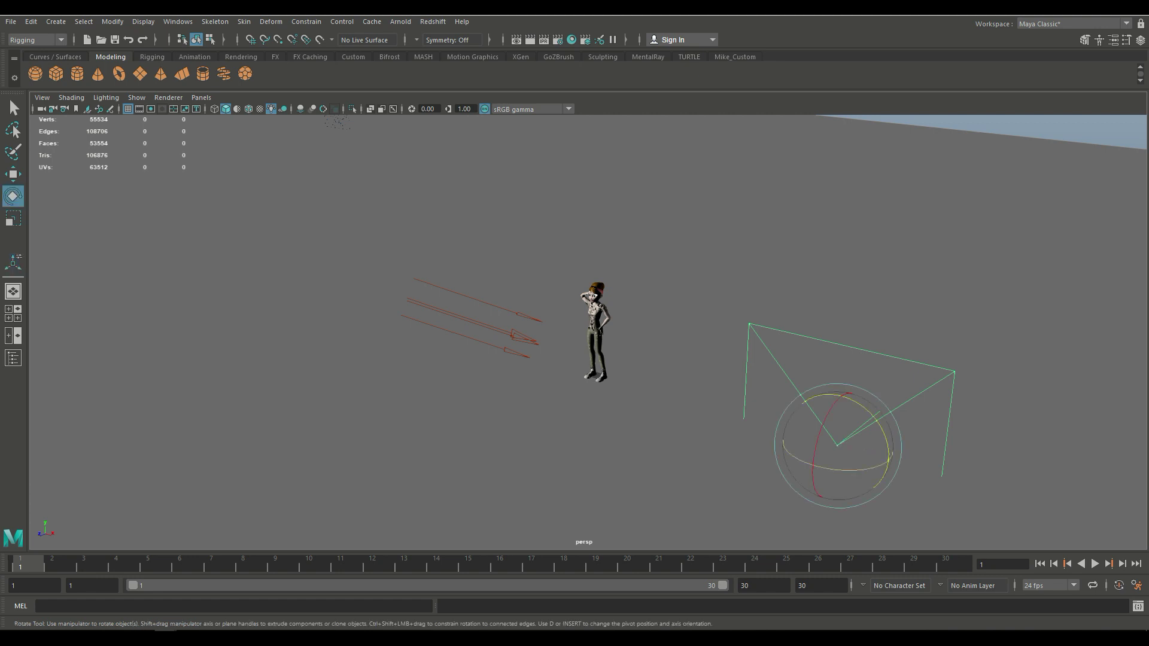
pyautogui.moveTo(832, 470); pyautogui.dragTo(891, 455)
pyautogui.moveTo(898, 166)
pyautogui.mouseDown()
pyautogui.moveTo(874, 147)
pyautogui.moveTo(904, 175)
pyautogui.mouseUp()
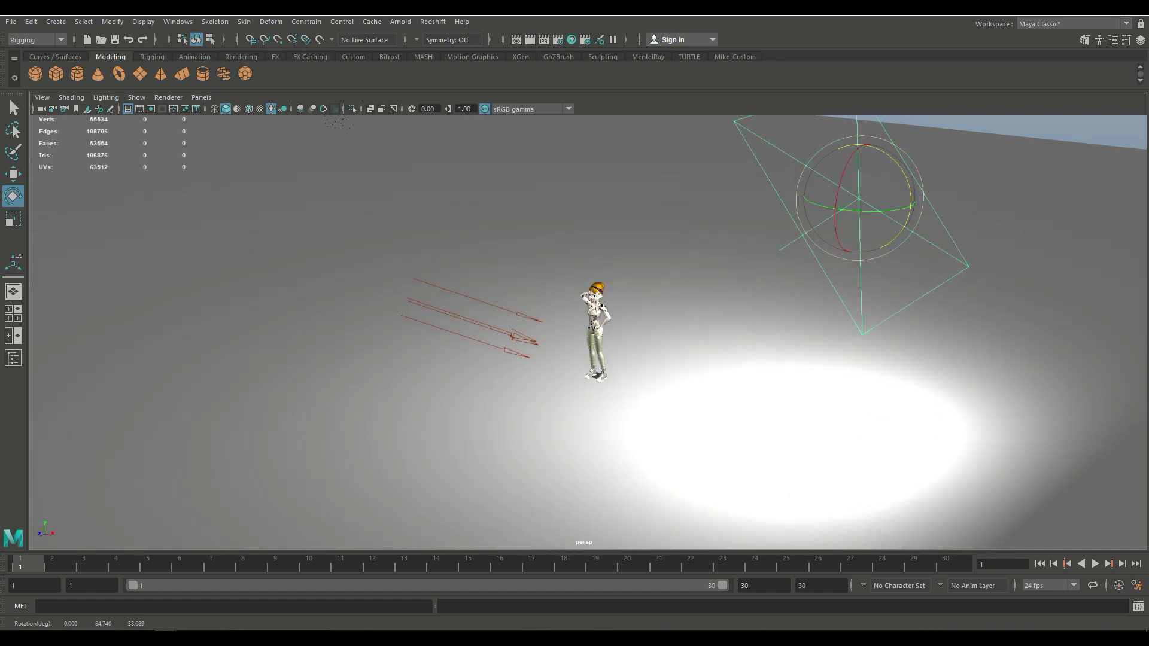
# Step: Set the area light's intensity to 0.1 in its attributes and frame the lit character
pyautogui.hotkey('ctrl', 'a')
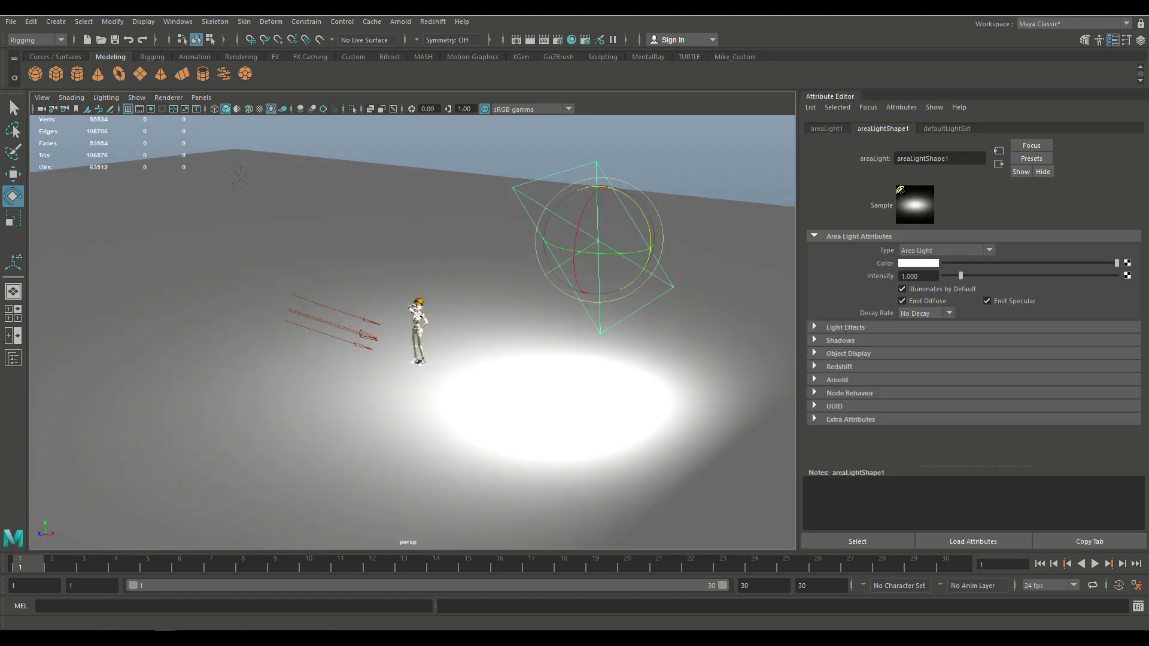
pyautogui.moveTo(961, 276); pyautogui.dragTo(949, 276)
pyautogui.click(902, 276)
pyautogui.write('0.1')
pyautogui.press('Return')
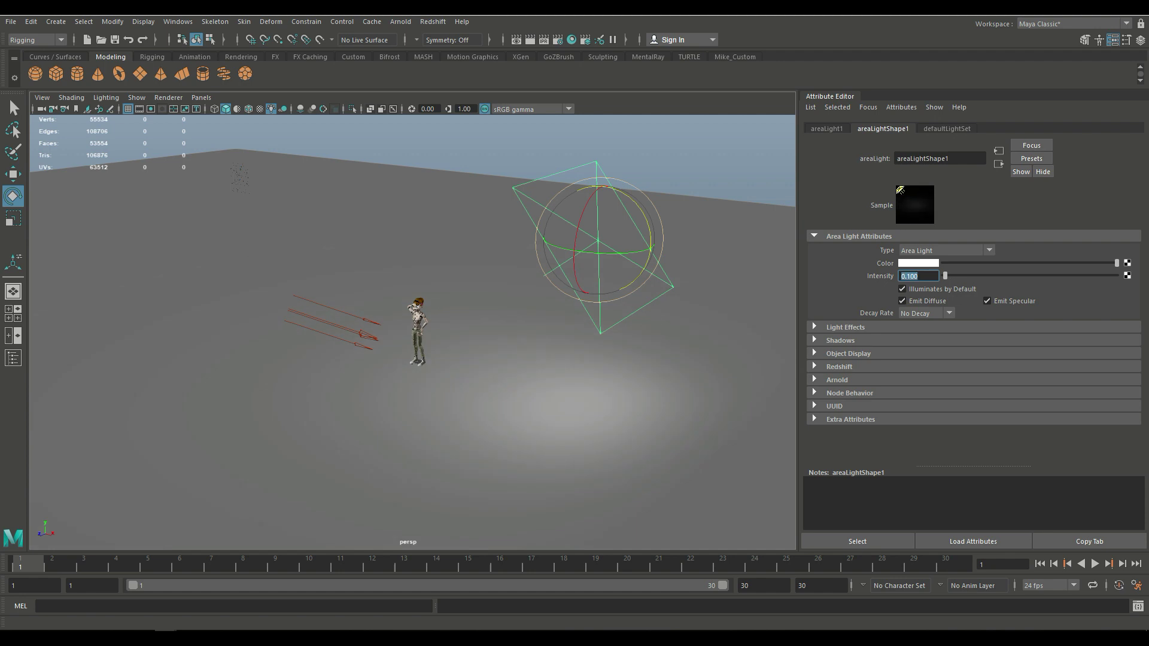
pyautogui.scroll(8, 413, 332)
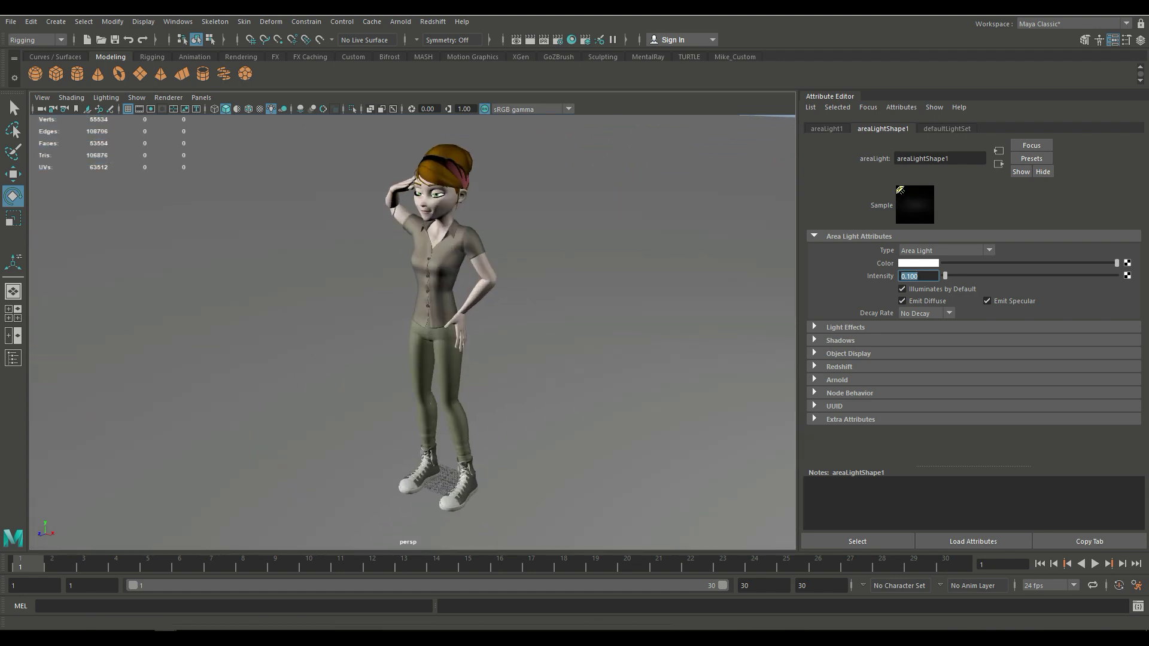
# Step: Play the idle loop under the new lighting, stop playback and return to frame 1
pyautogui.click(1095, 564)
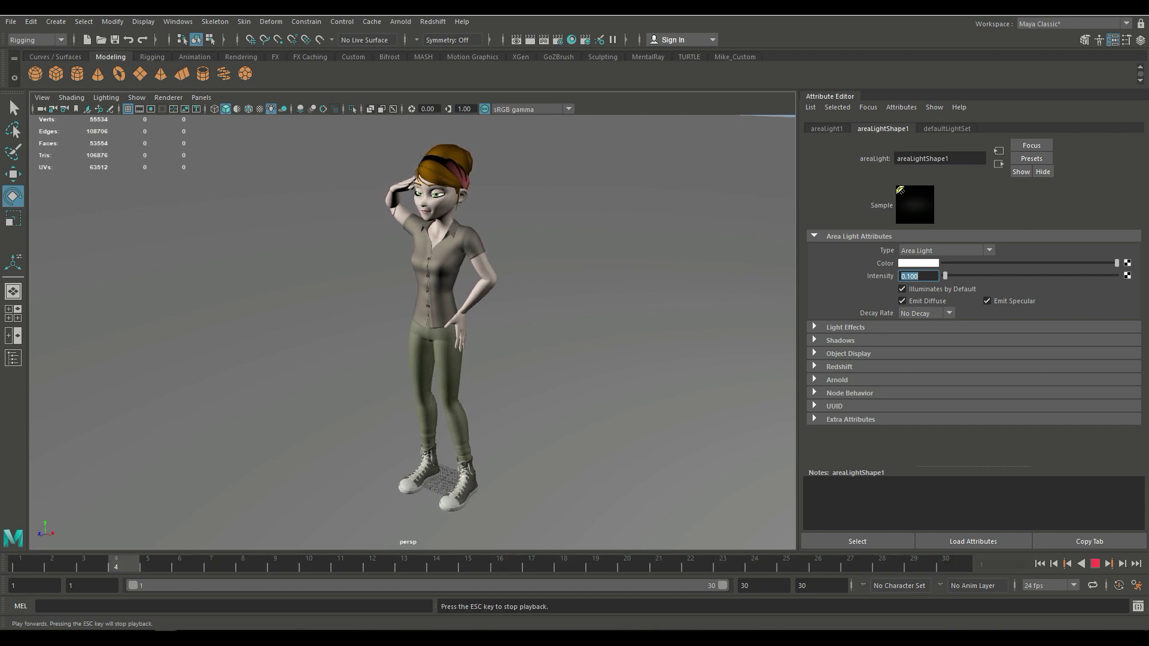
pyautogui.click(1095, 564)
pyautogui.click(1039, 564)
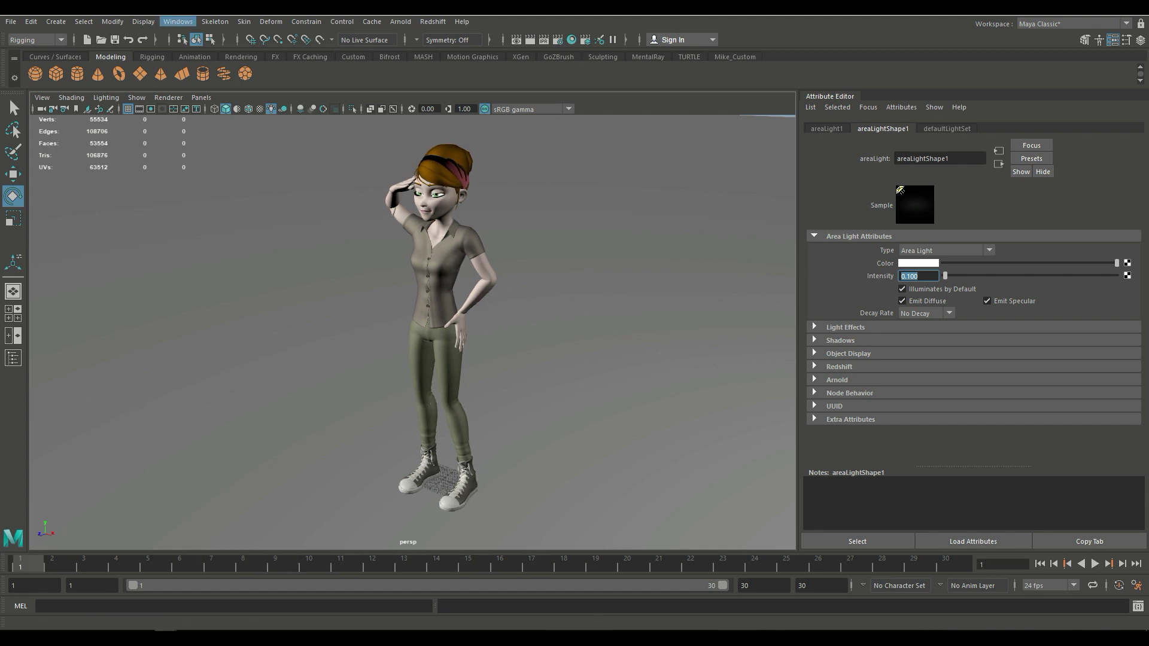
# Step: Create a playblast of the time slider range with quality 100 and scale 1.00
pyautogui.click(178, 22)
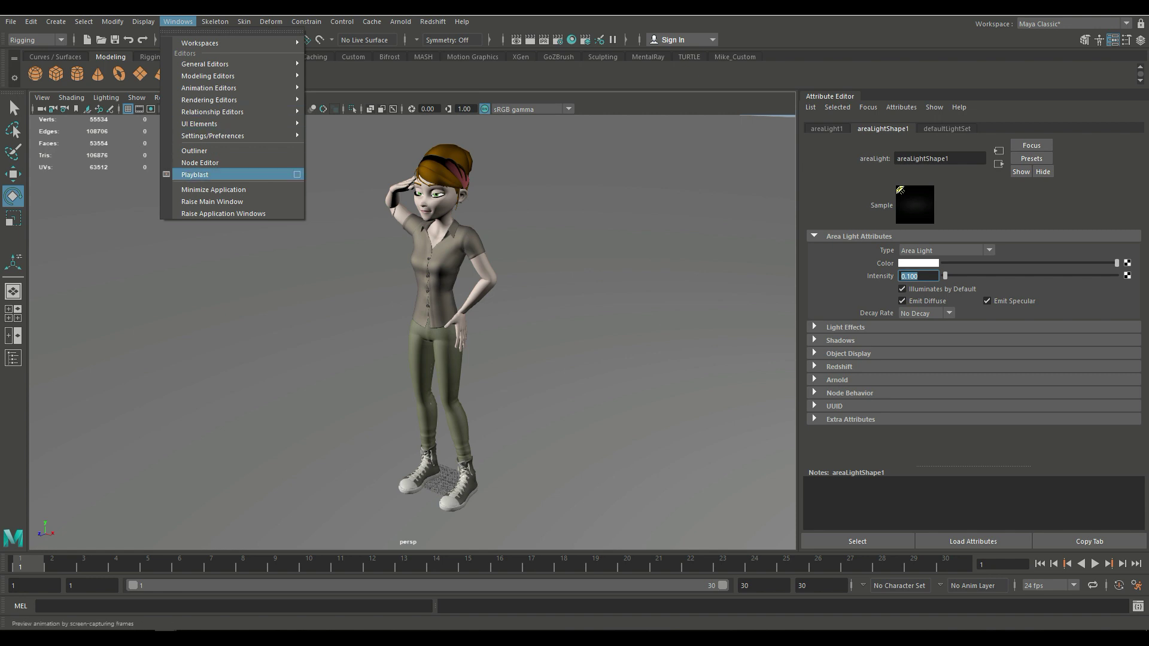
pyautogui.click(297, 174)
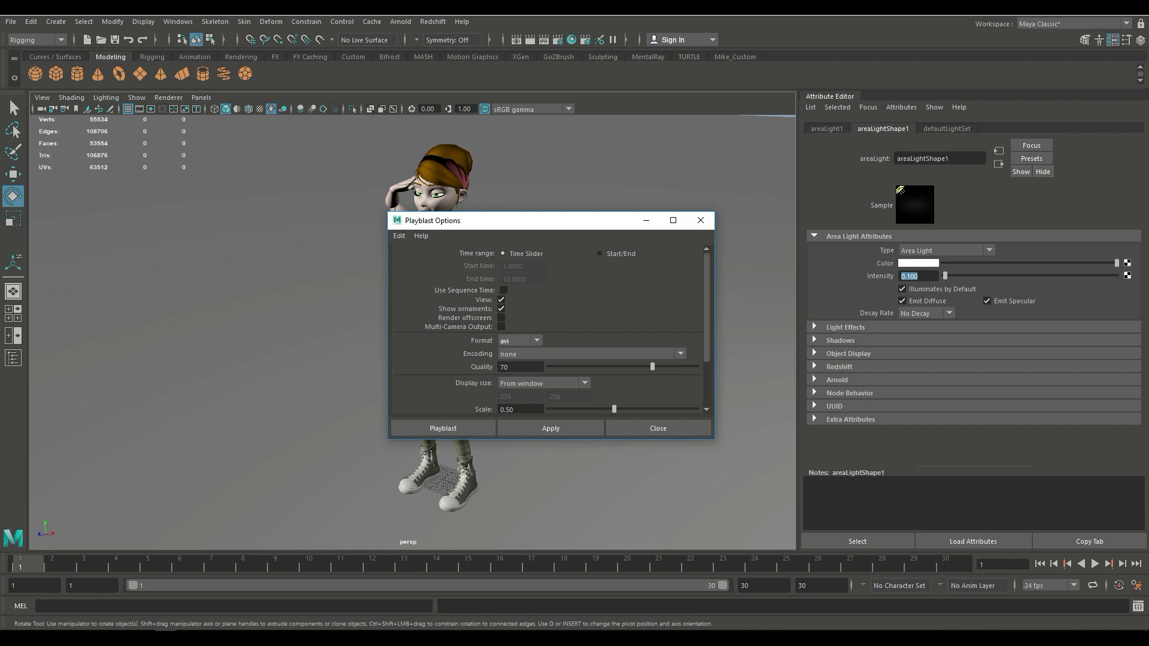
pyautogui.moveTo(652, 367); pyautogui.dragTo(697, 367)
pyautogui.scroll(-2, 658, 347)
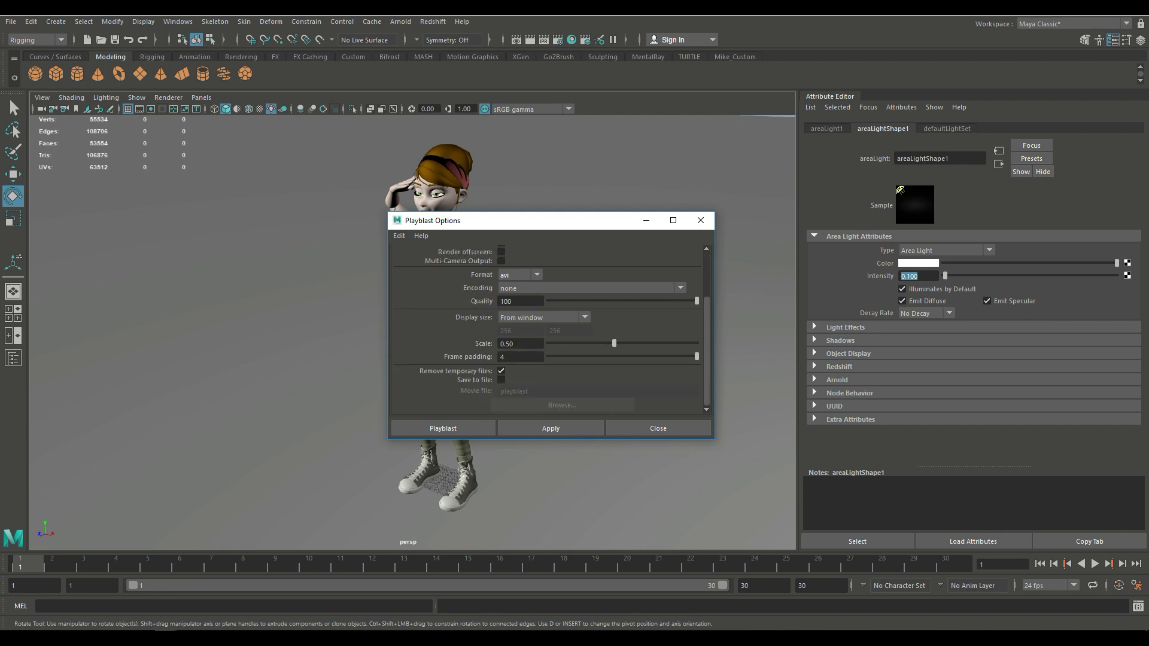
pyautogui.moveTo(520, 344); pyautogui.dragTo(499, 344)
pyautogui.write('1.00')
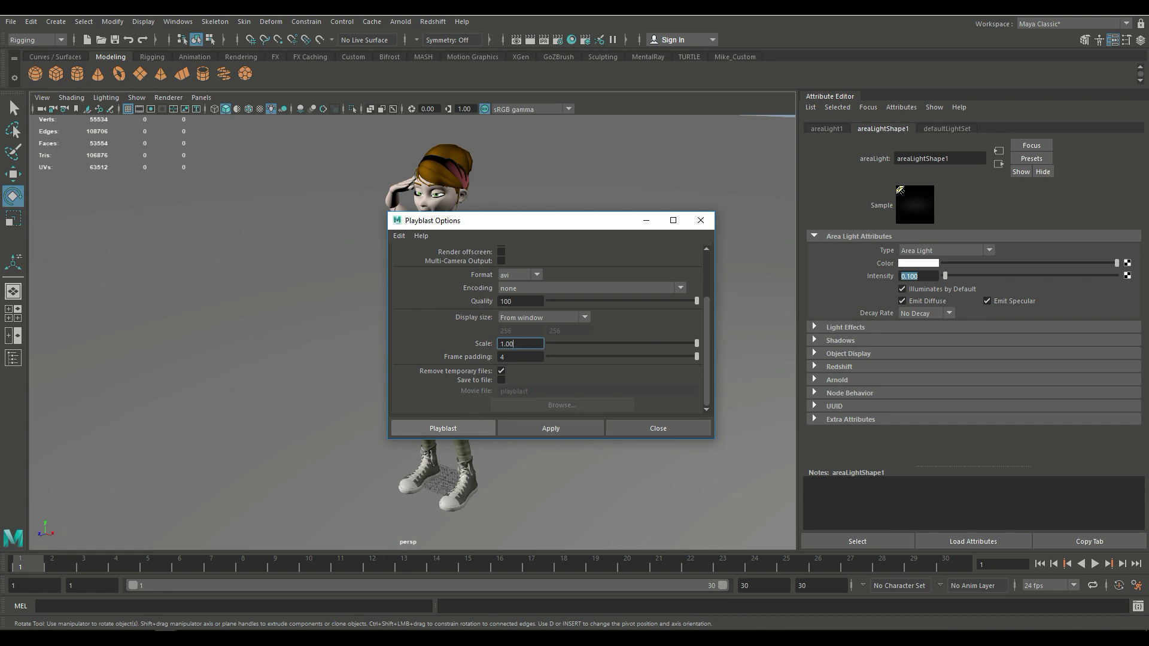
pyautogui.click(443, 428)
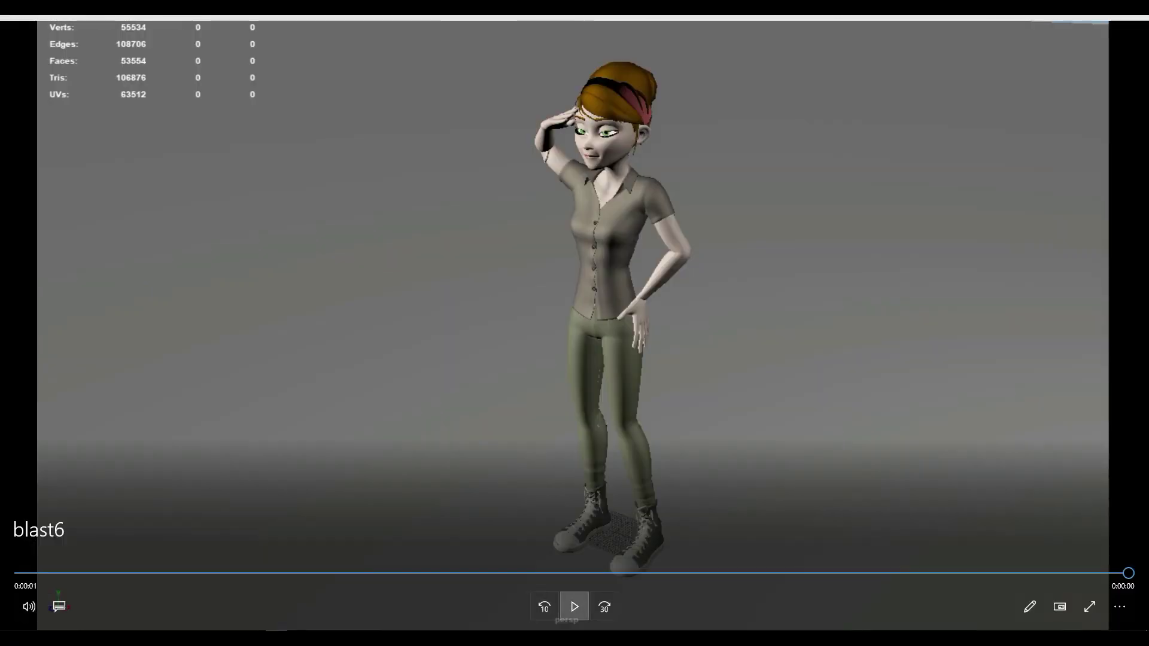
# Step: Turn on Repeat in the video player and play the playblast to review the looping idle motion
pyautogui.click(574, 607)
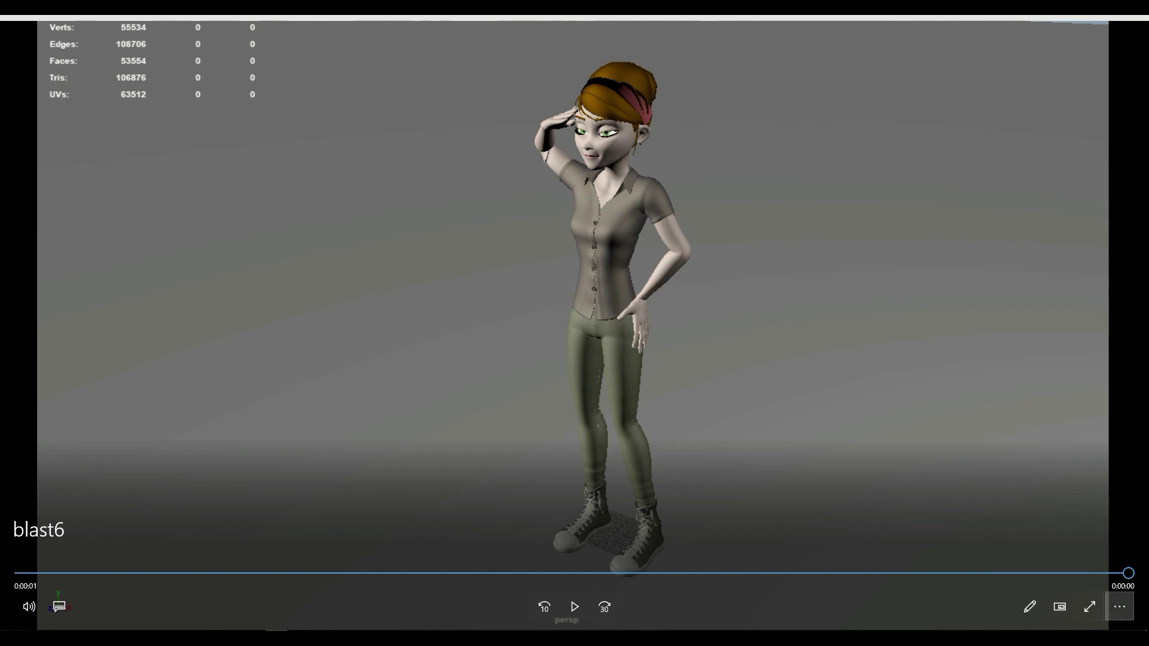
pyautogui.click(1118, 607)
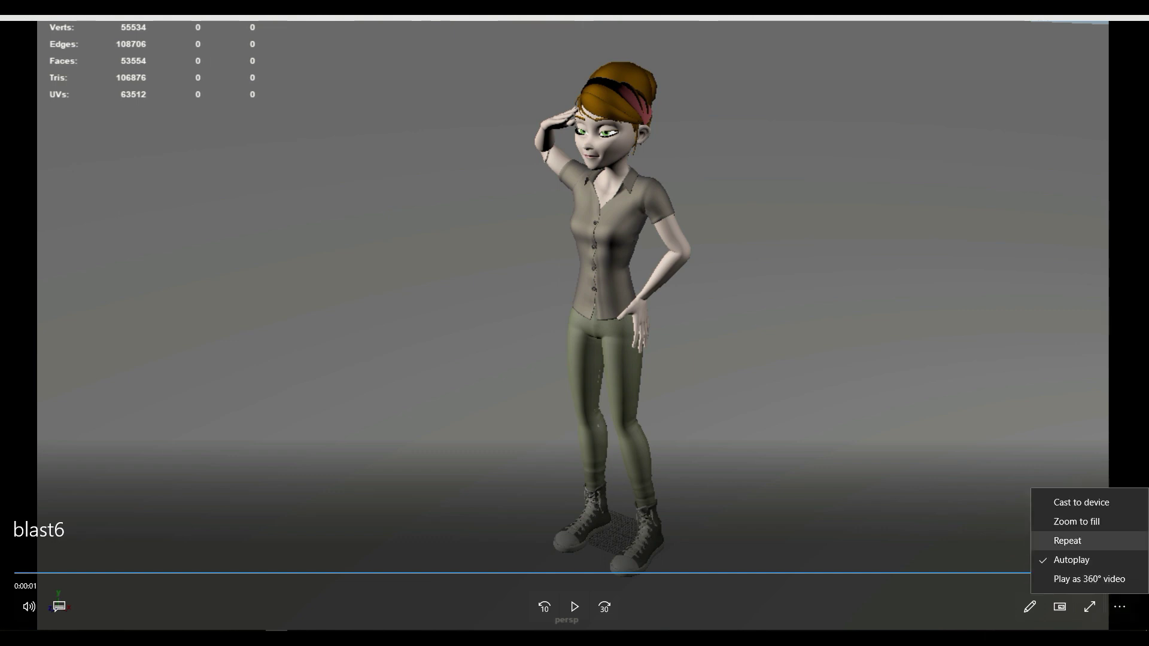
pyautogui.click(1068, 541)
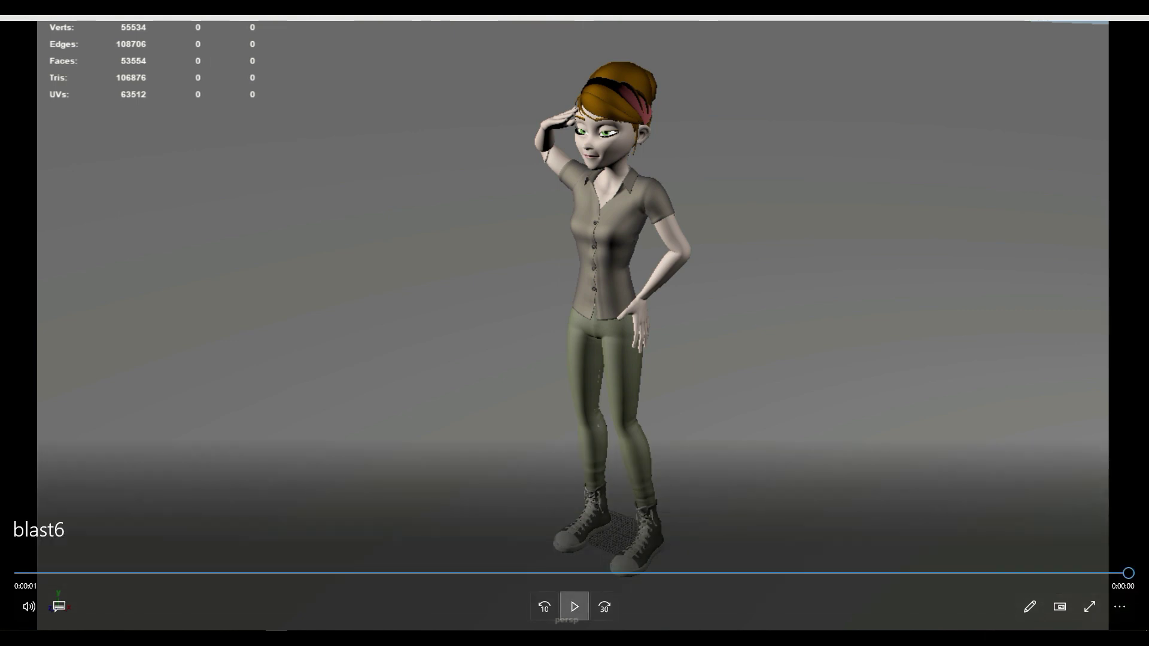
pyautogui.click(574, 607)
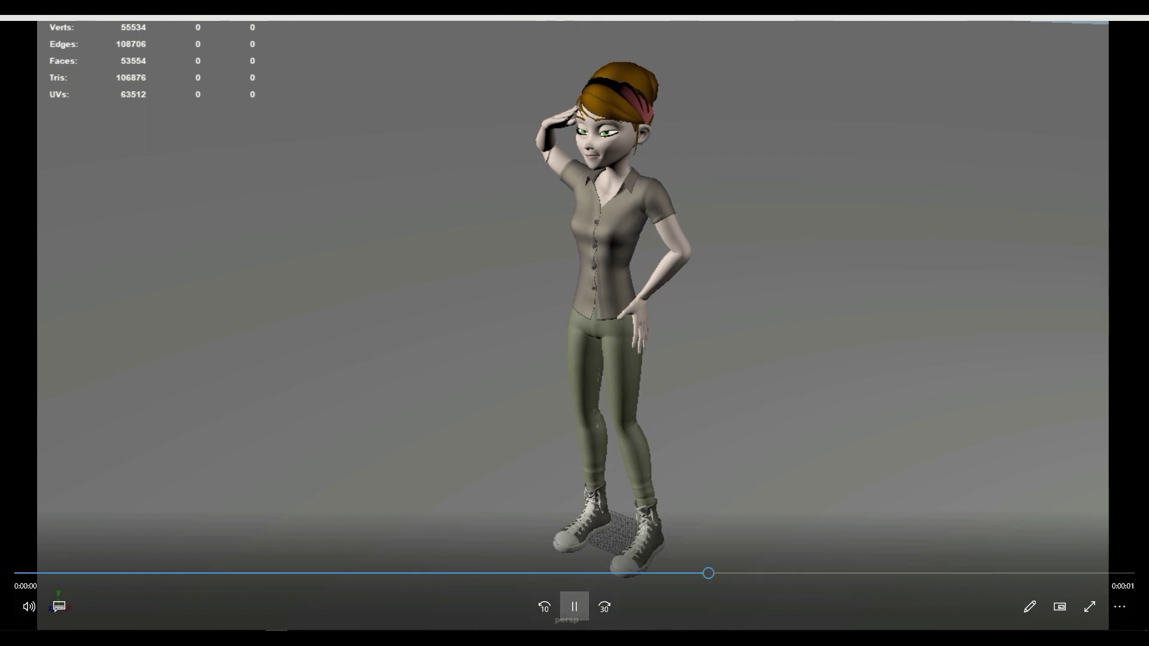